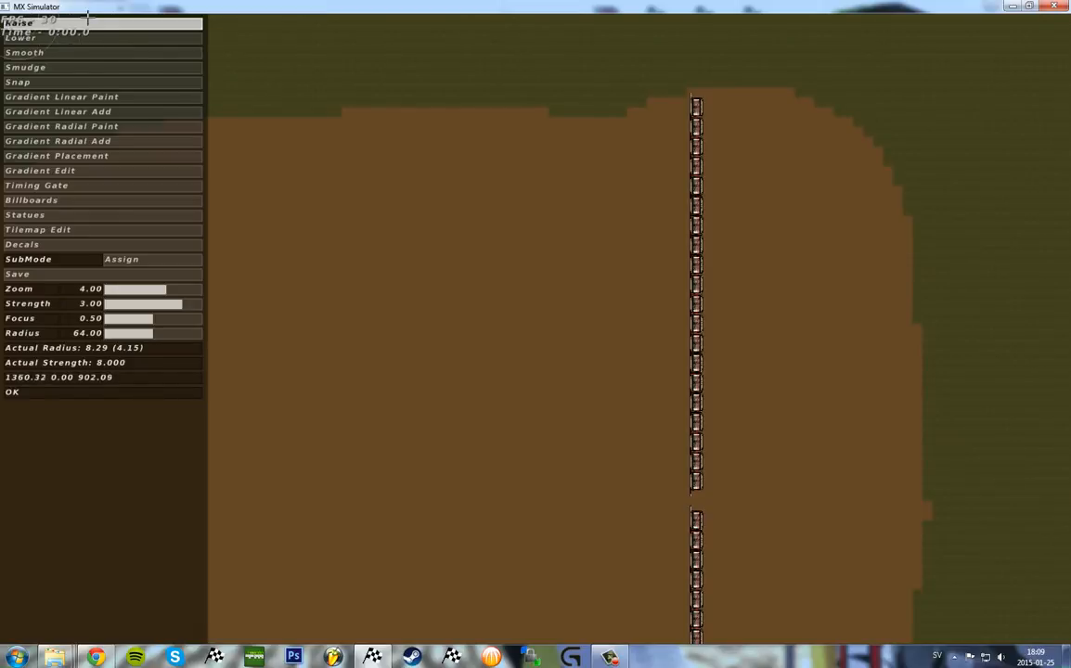
Step: Raise a mound beside the gap in the starting gate row with Strength 3.00, Focus 0.50 and Radius 64.00, and inspect it from the bike
{"action": "right_click_drag", "start_coordinate": [531, 360], "coordinate": [529, 311]}
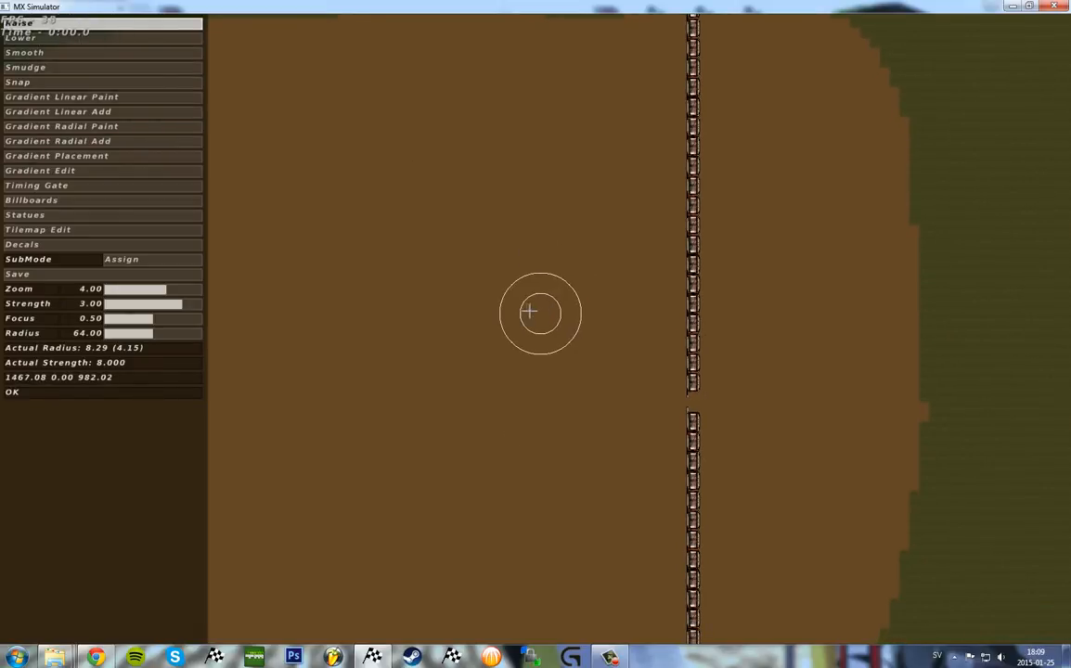
{"action": "left_click", "coordinate": [629, 404]}
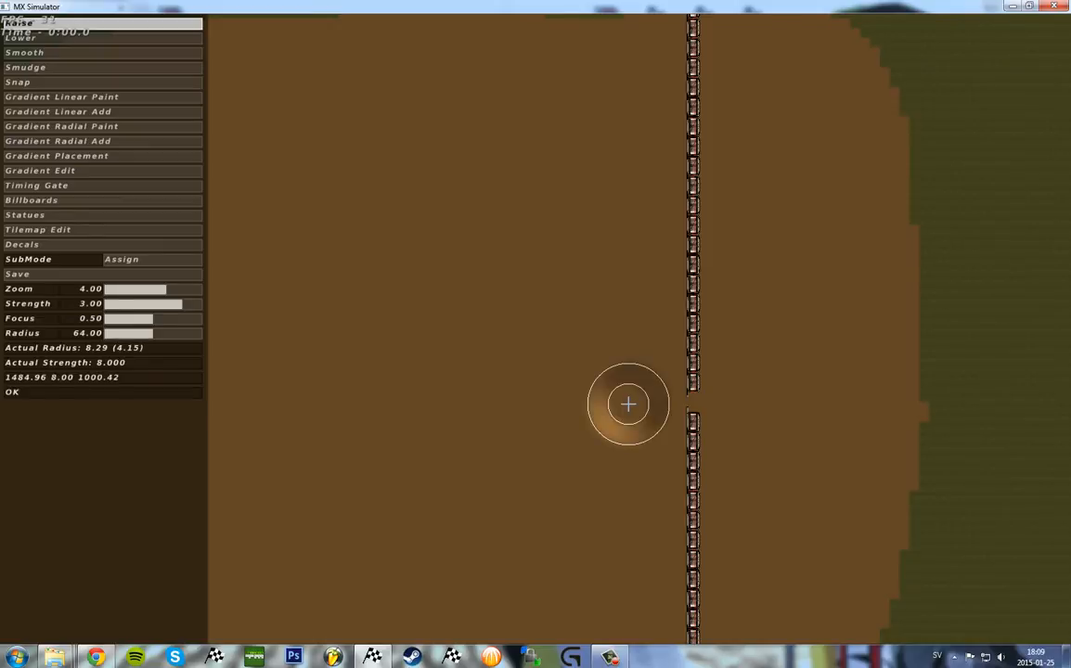
{"action": "key", "text": "e"}
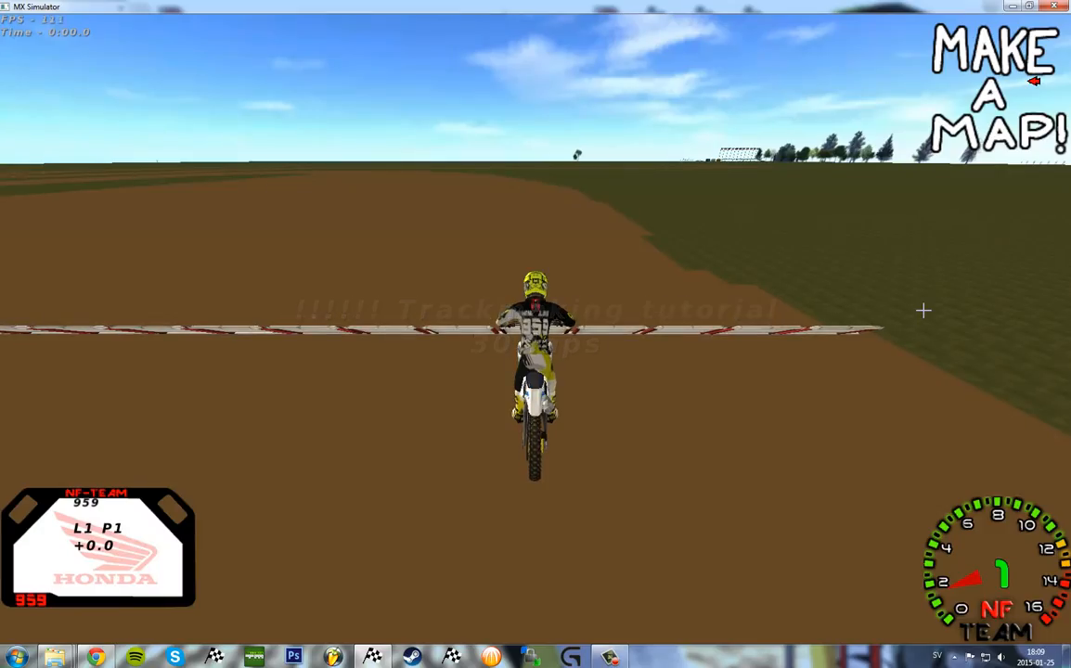
{"action": "key", "text": "Up"}
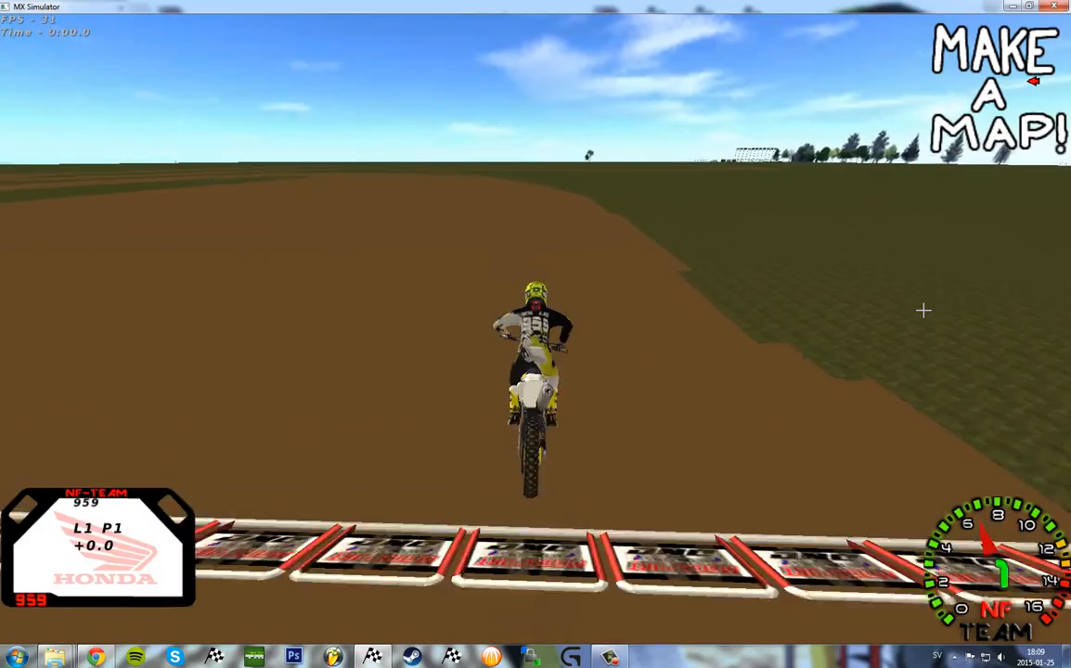
{"action": "key", "text": "Left"}
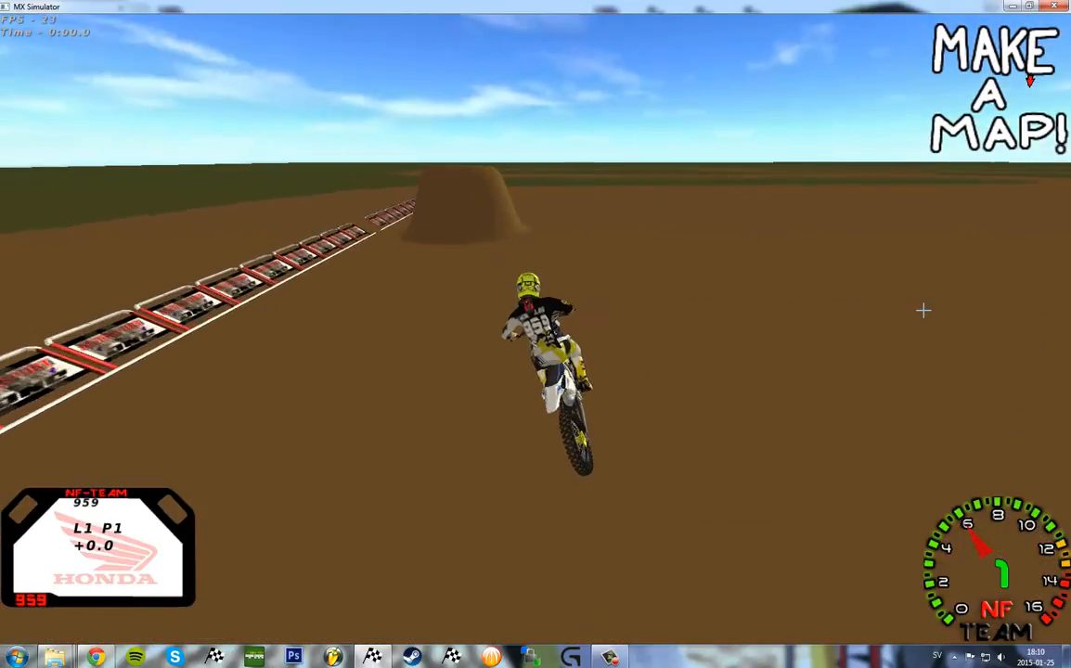
{"action": "key", "text": "Left"}
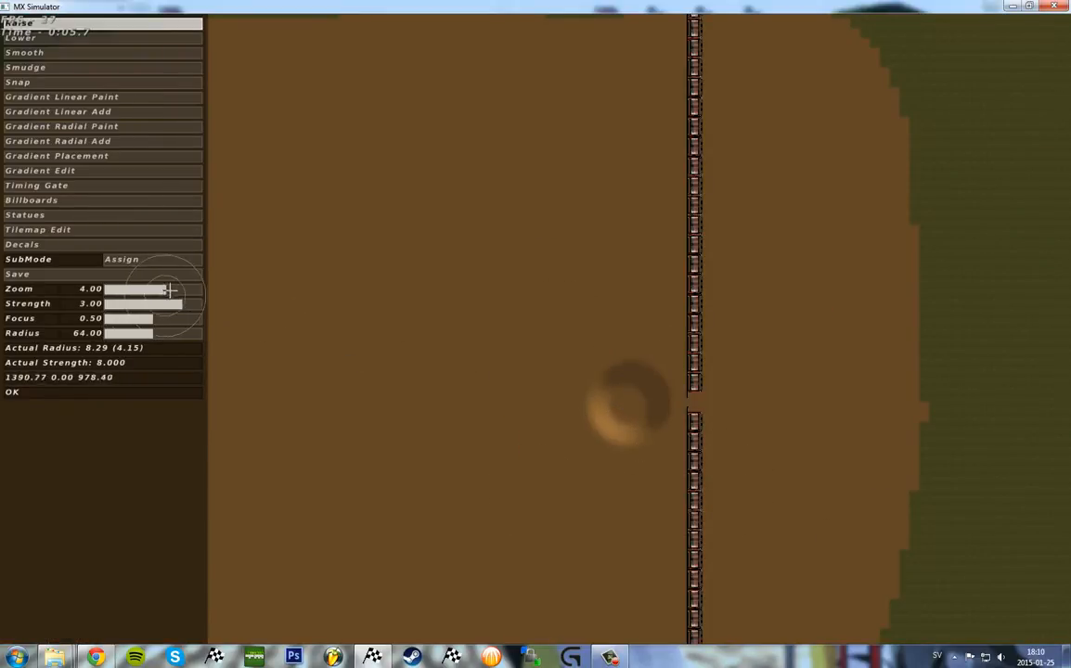
Step: At Zoom 4.63, raise three more mounds in a row, reducing the Strength to 1.00 and 0.00, and inspect them from the bike
{"action": "left_click_drag", "start_coordinate": [145, 295], "coordinate": [289, 310]}
{"action": "middle_click_drag", "start_coordinate": [618, 378], "coordinate": [634, 311]}
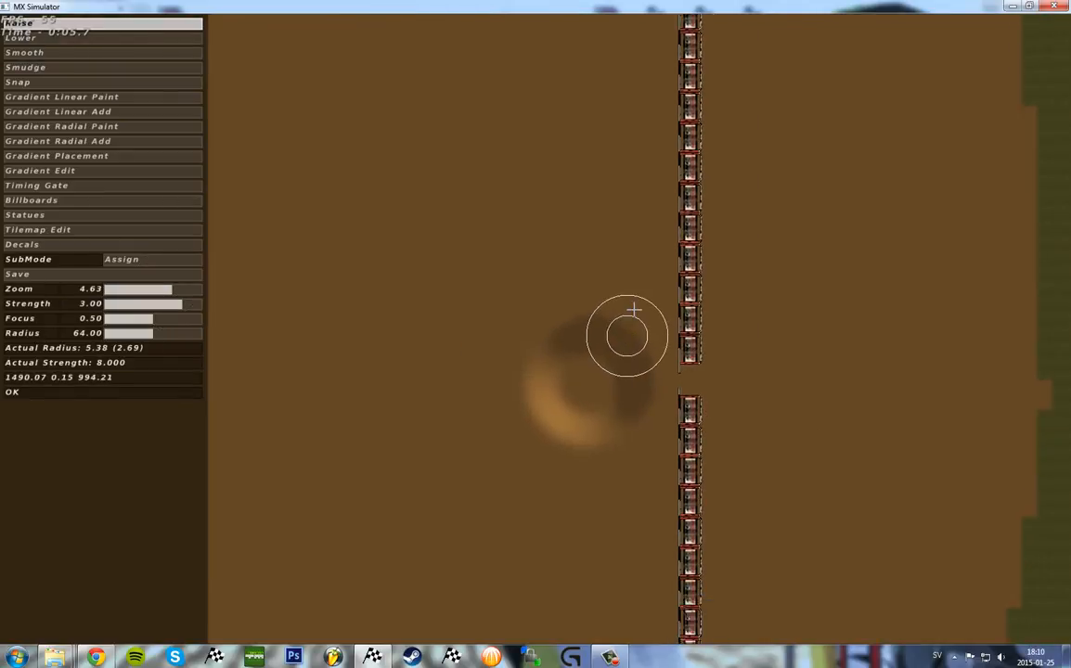
{"action": "left_click", "coordinate": [510, 280]}
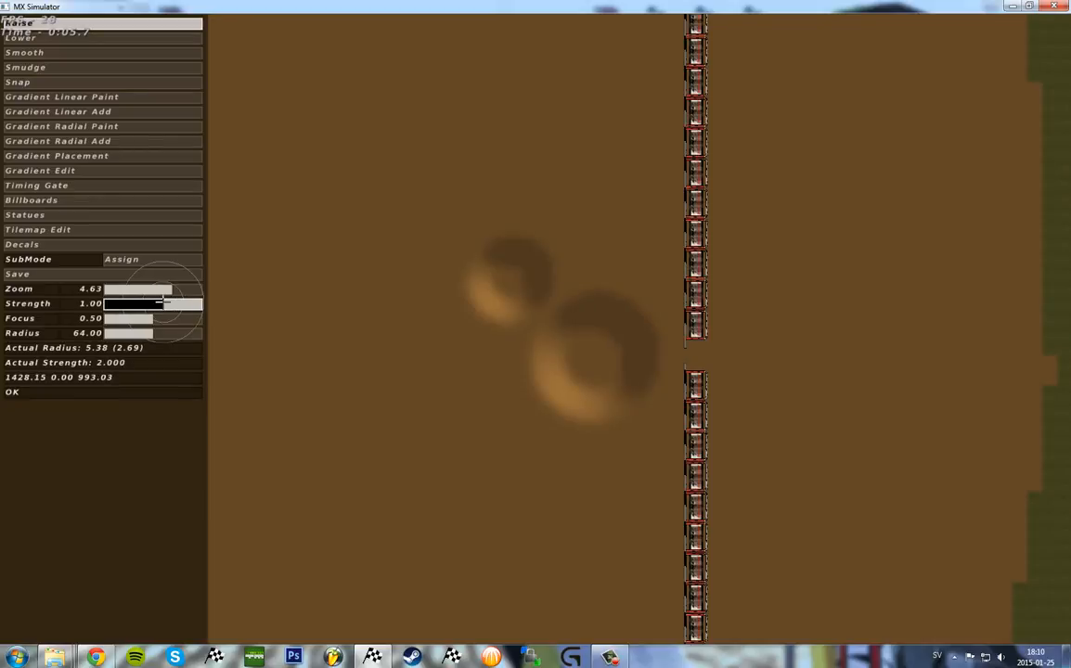
{"action": "left_click", "coordinate": [523, 195]}
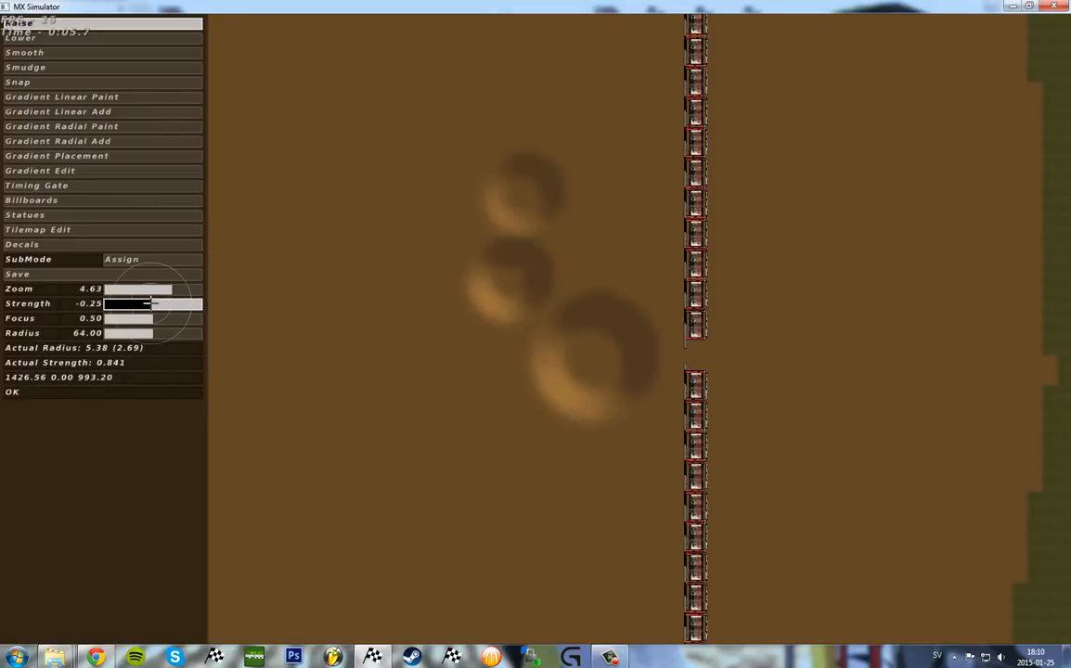
{"action": "left_click", "coordinate": [523, 107]}
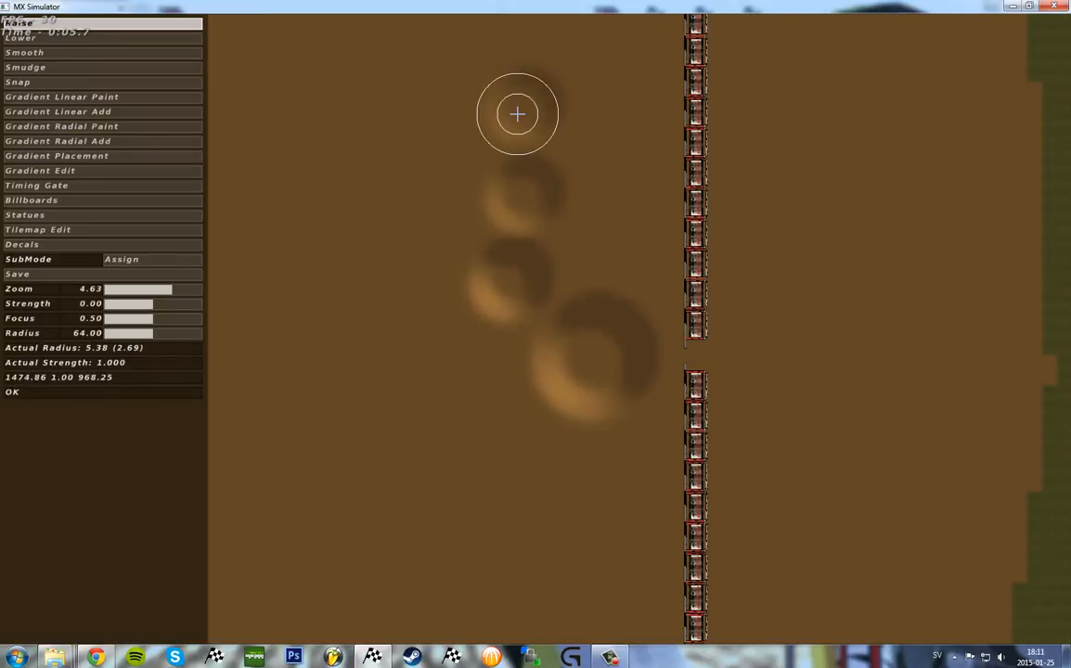
{"action": "key", "text": "Escape"}
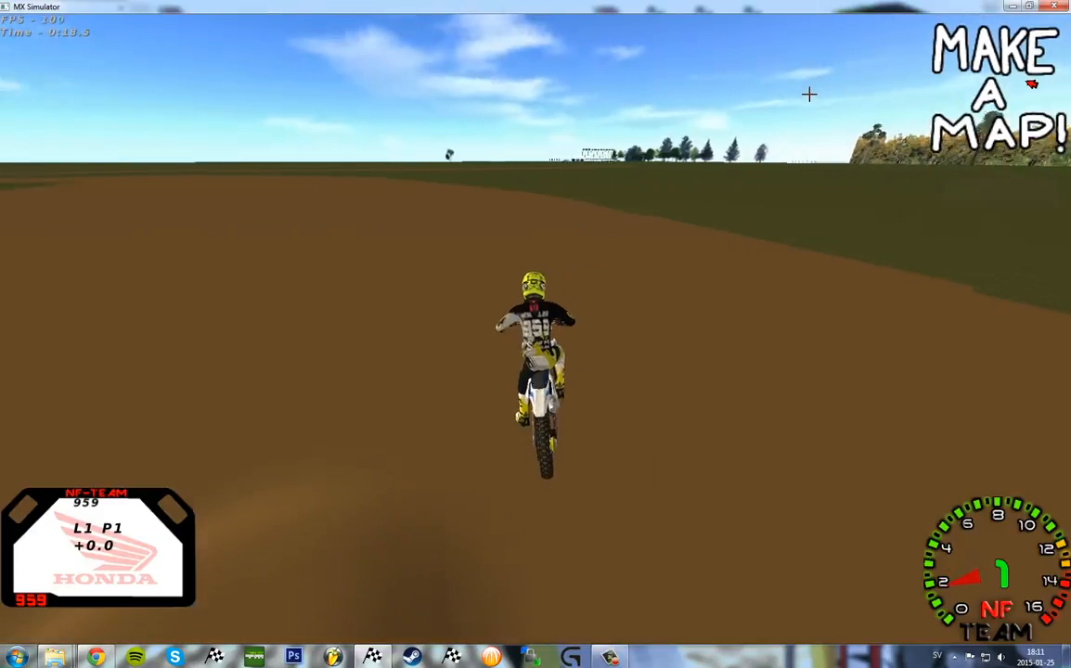
{"action": "key", "text": "c"}
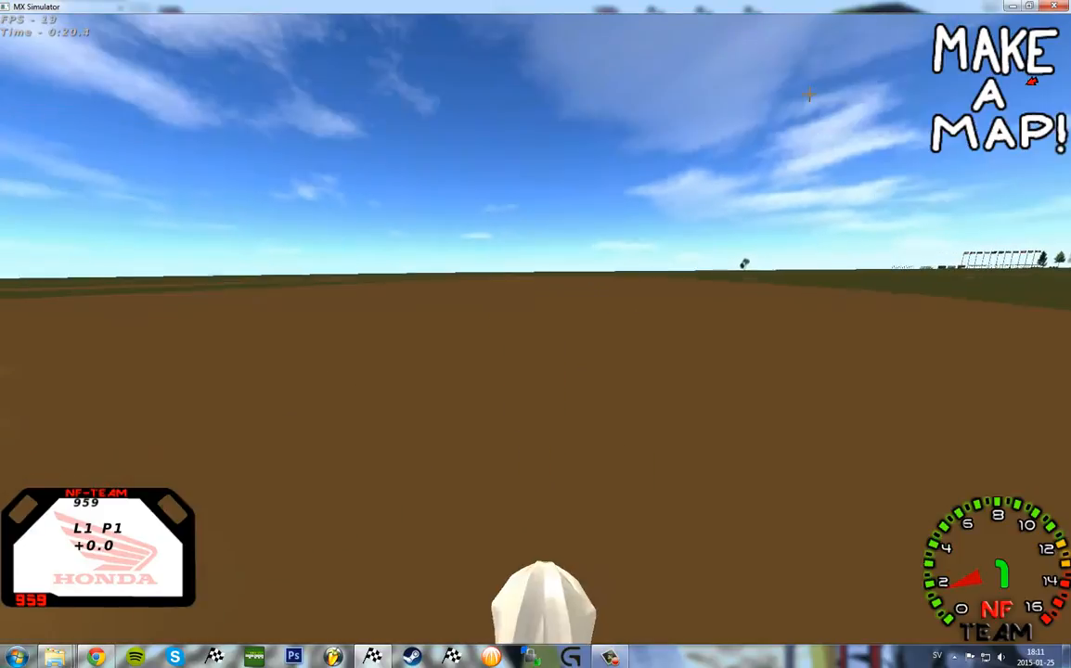
Step: Raise another mound at the end of the row with Focus 0.00 and Strength 1.00, and inspect it from the bike
{"action": "key", "text": "e"}
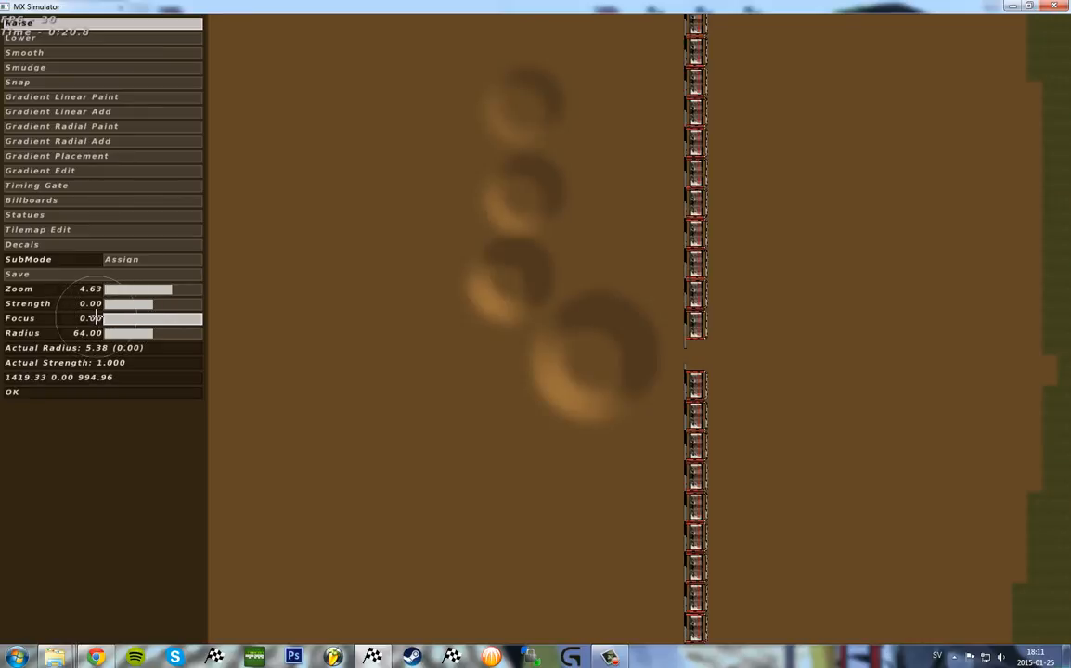
{"action": "mouse_move", "coordinate": [475, 234]}
{"action": "right_mouse_down"}
{"action": "mouse_move", "coordinate": [449, 343]}
{"action": "mouse_move", "coordinate": [458, 392]}
{"action": "right_mouse_up"}
{"action": "right_click_drag", "start_coordinate": [331, 240], "coordinate": [354, 374]}
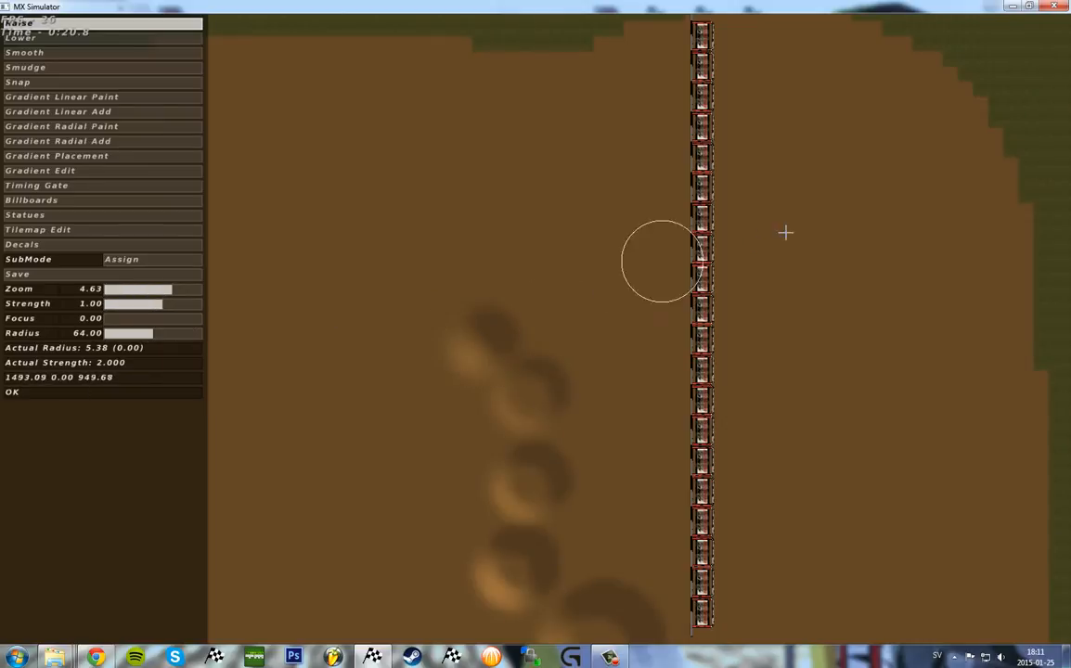
{"action": "key", "text": "Escape"}
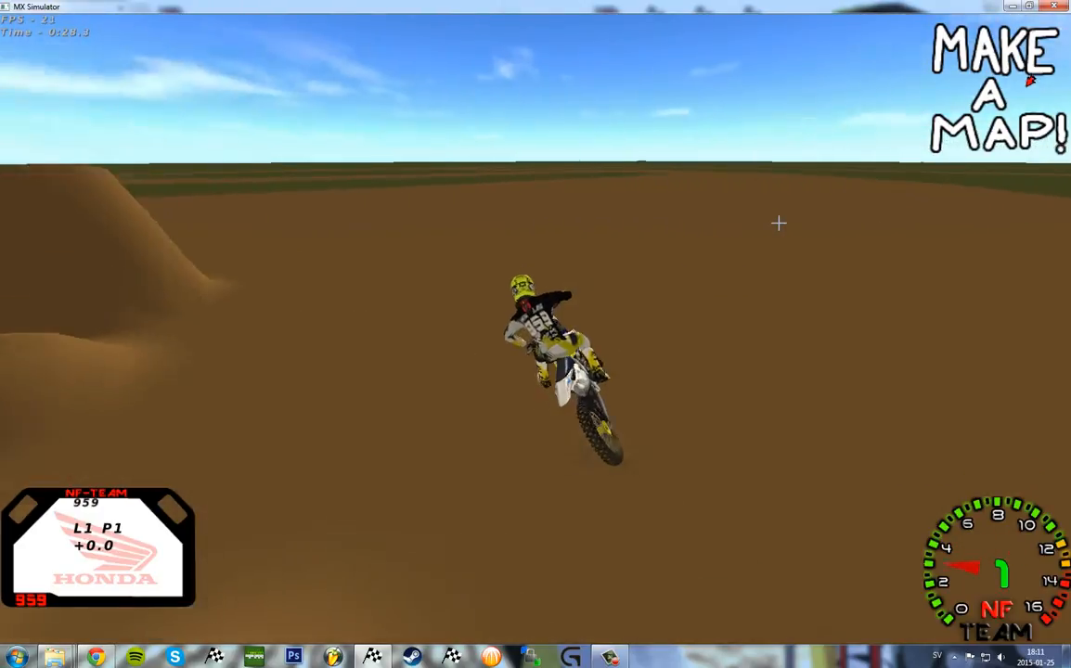
{"action": "key", "text": "c"}
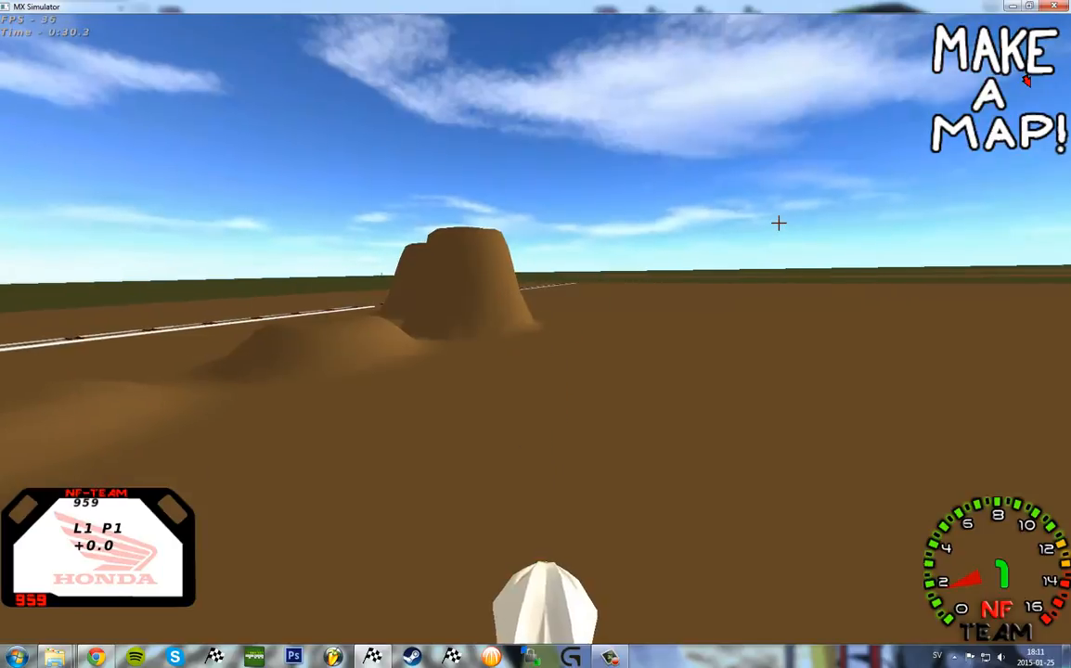
Step: Return to the track editor and undo all five raised mounds beside the gate row
{"action": "key", "text": "e"}
{"action": "right_click_drag", "start_coordinate": [525, 375], "coordinate": [428, 182]}
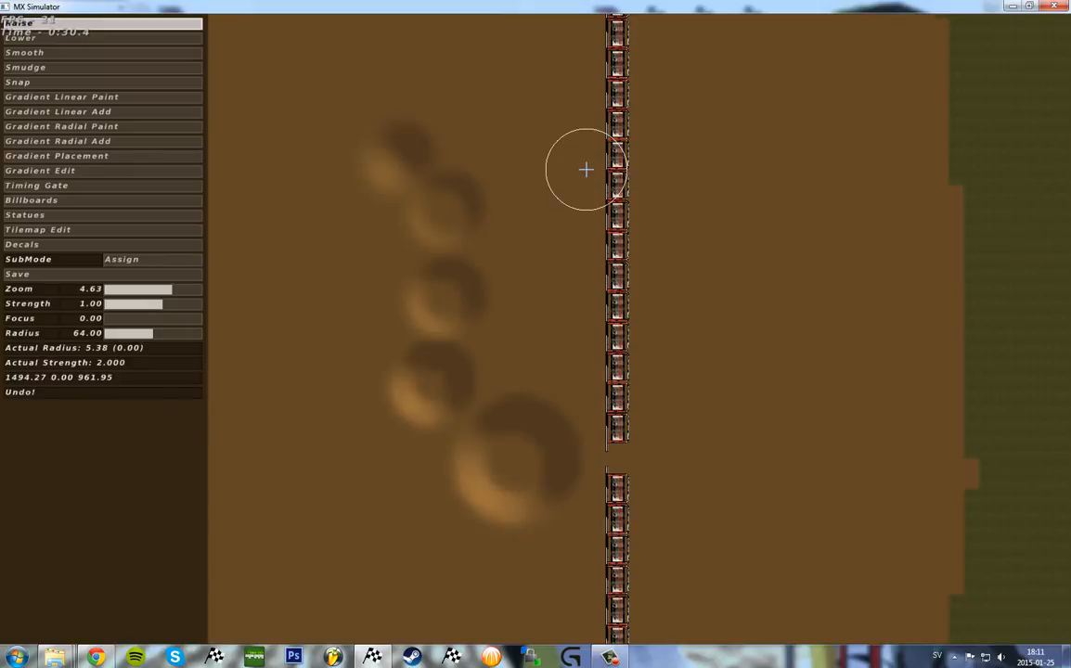
{"action": "key", "text": "ctrl+z"}
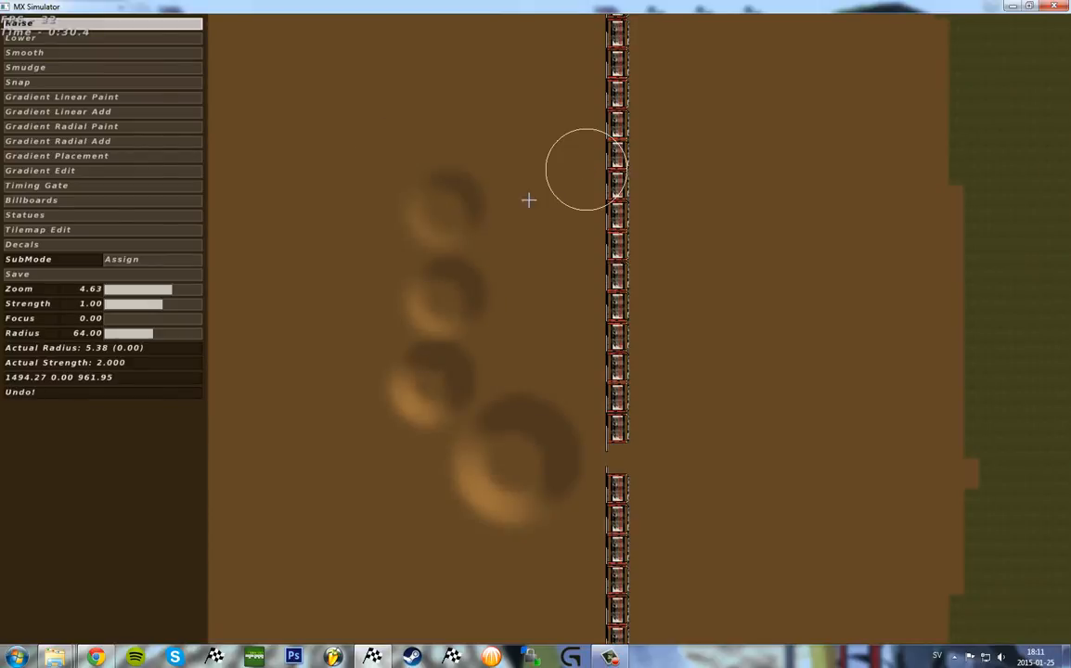
{"action": "key", "text": "ctrl+z"}
{"action": "key", "text": "ctrl+z"}
{"action": "key", "text": "ctrl+z"}
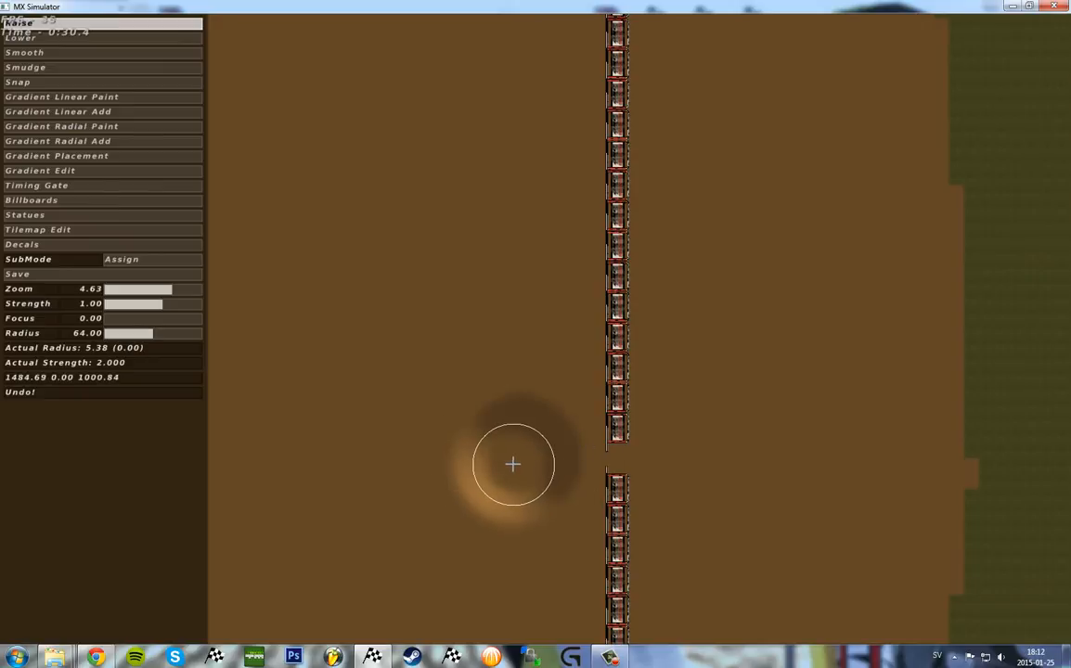
{"action": "key", "text": "ctrl+z"}
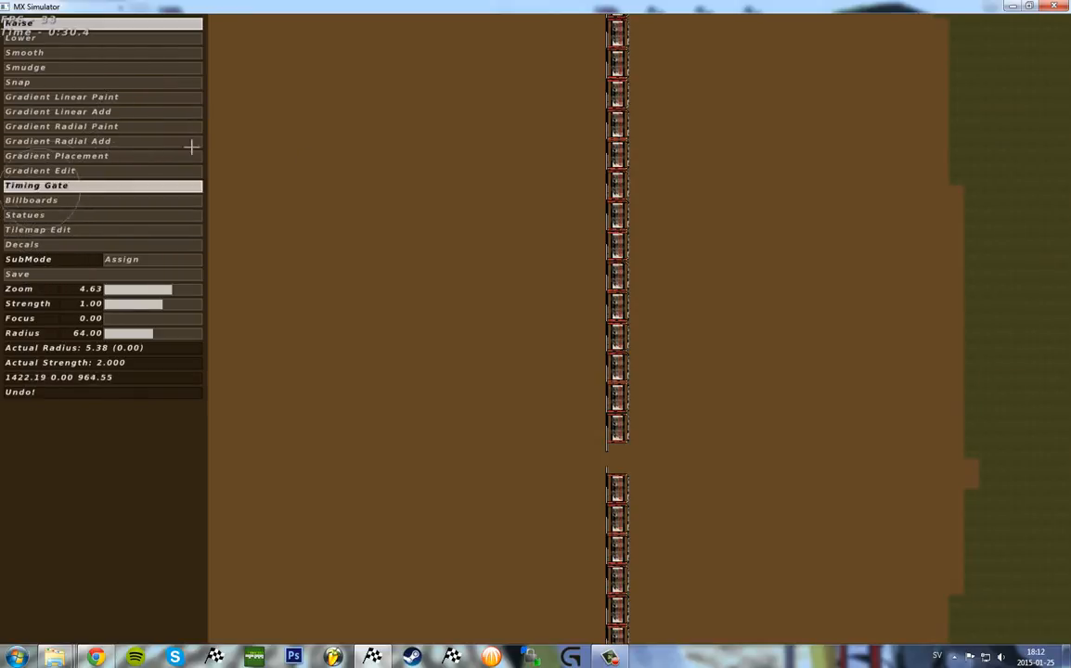
Step: Raise a flat-topped mound in the dirt with Focus 1.00 and Strength 1.00, and inspect it from the bike
{"action": "right_click_drag", "start_coordinate": [440, 252], "coordinate": [533, 242]}
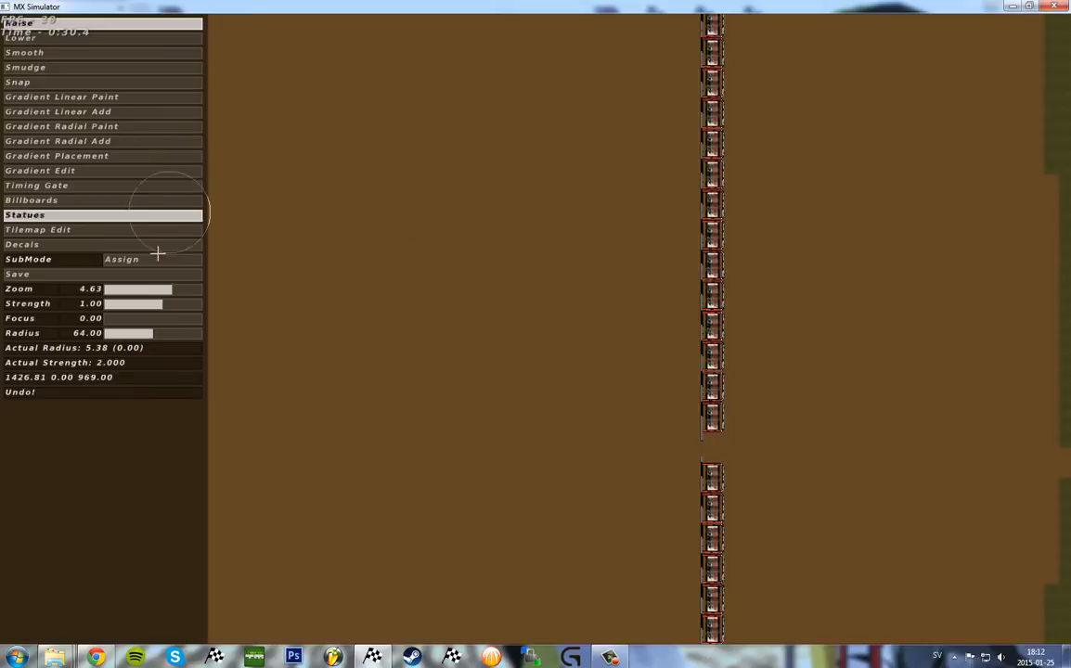
{"action": "left_click_drag", "start_coordinate": [175, 318], "coordinate": [186, 318]}
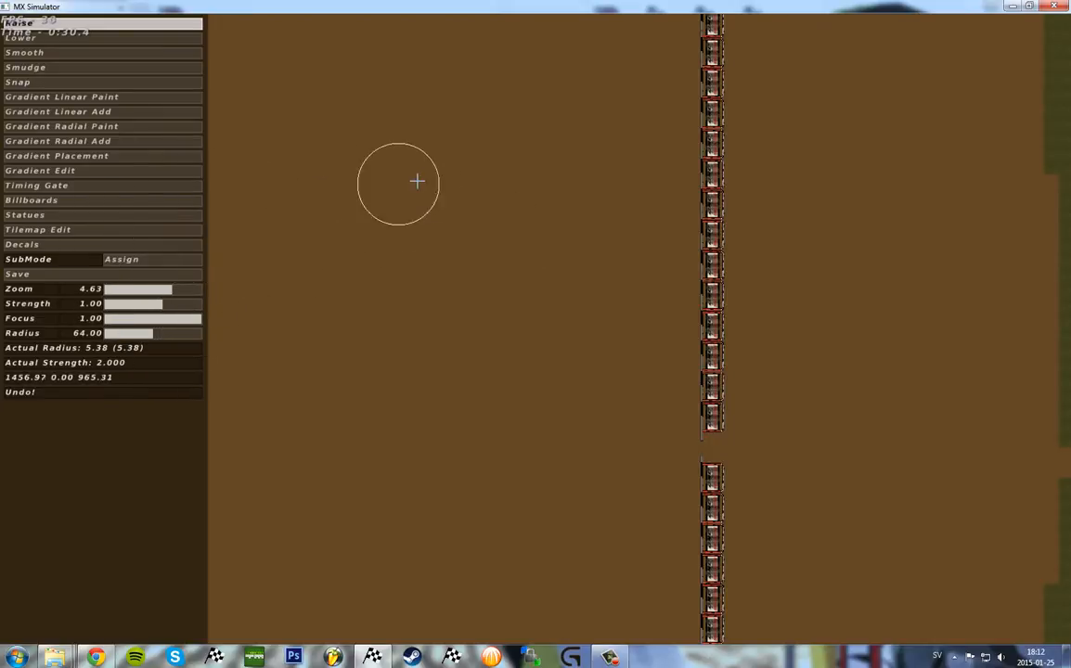
{"action": "left_click_drag", "start_coordinate": [417, 181], "coordinate": [409, 182]}
{"action": "key", "text": "e"}
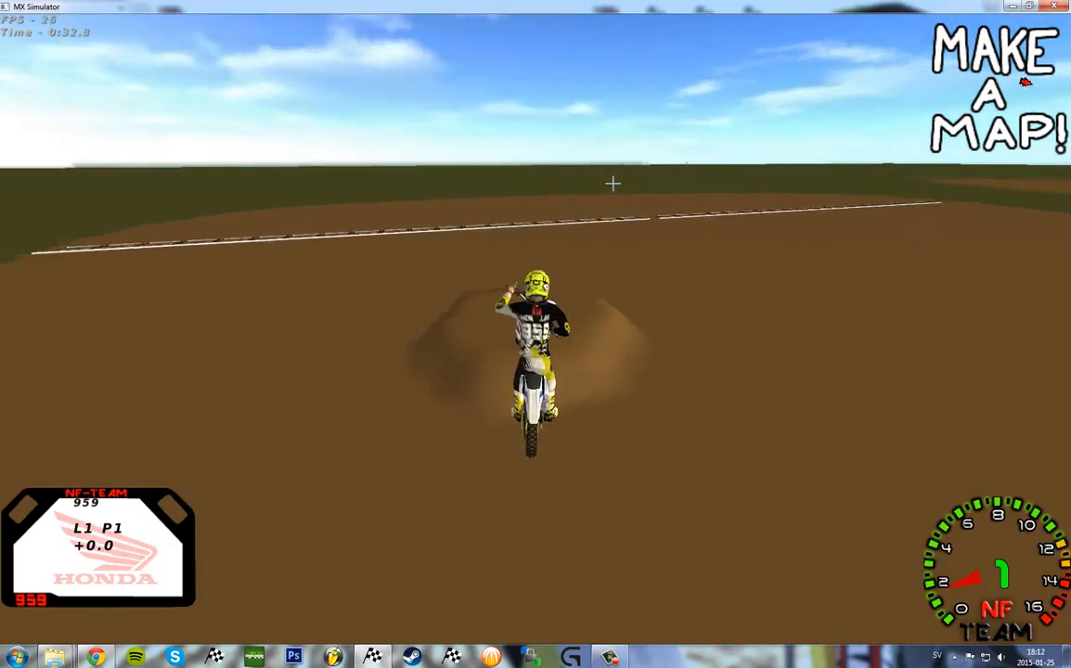
Step: Raise a taller mound next to the flat-topped one with Strength 3.00, and inspect both from the bike
{"action": "key", "text": "e"}
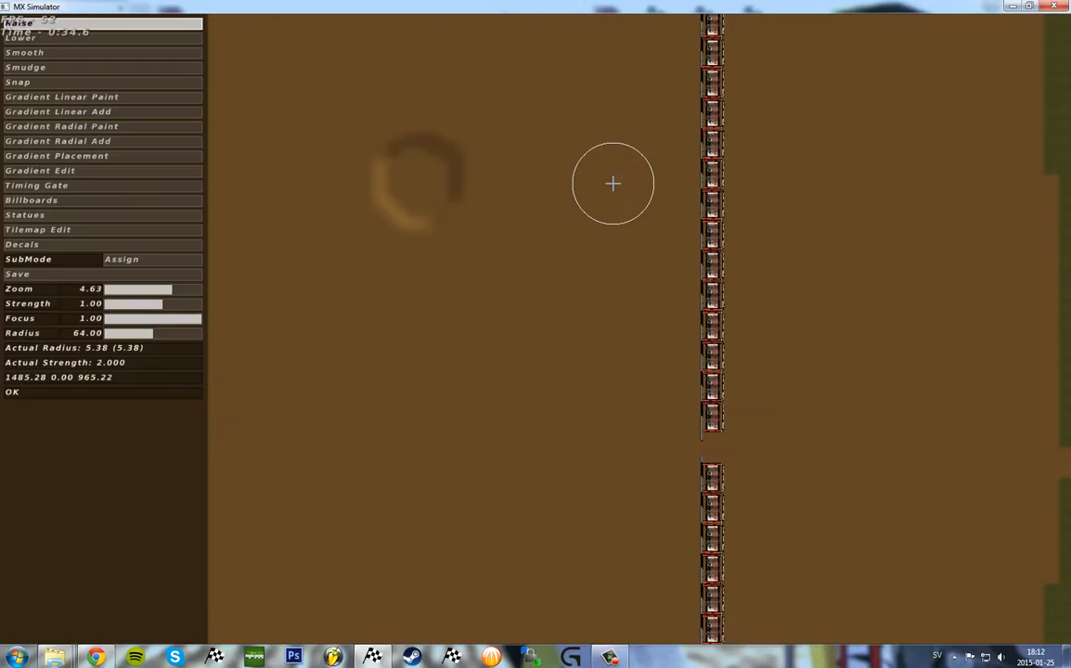
{"action": "left_click_drag", "start_coordinate": [163, 304], "coordinate": [182, 304]}
{"action": "left_click", "coordinate": [430, 270]}
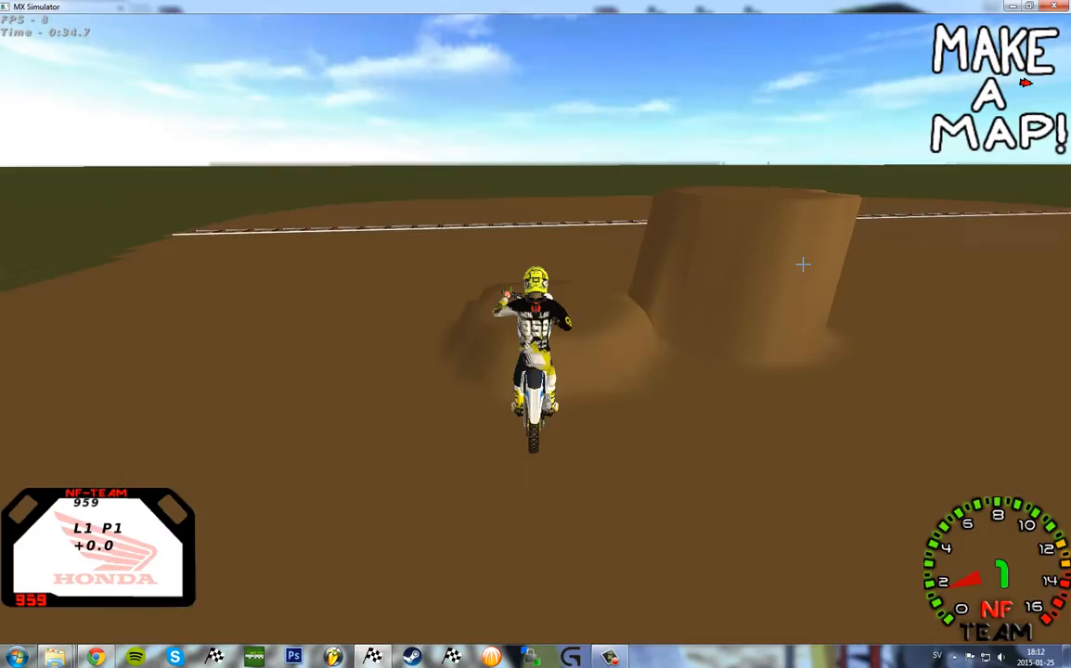
{"action": "key", "text": "e"}
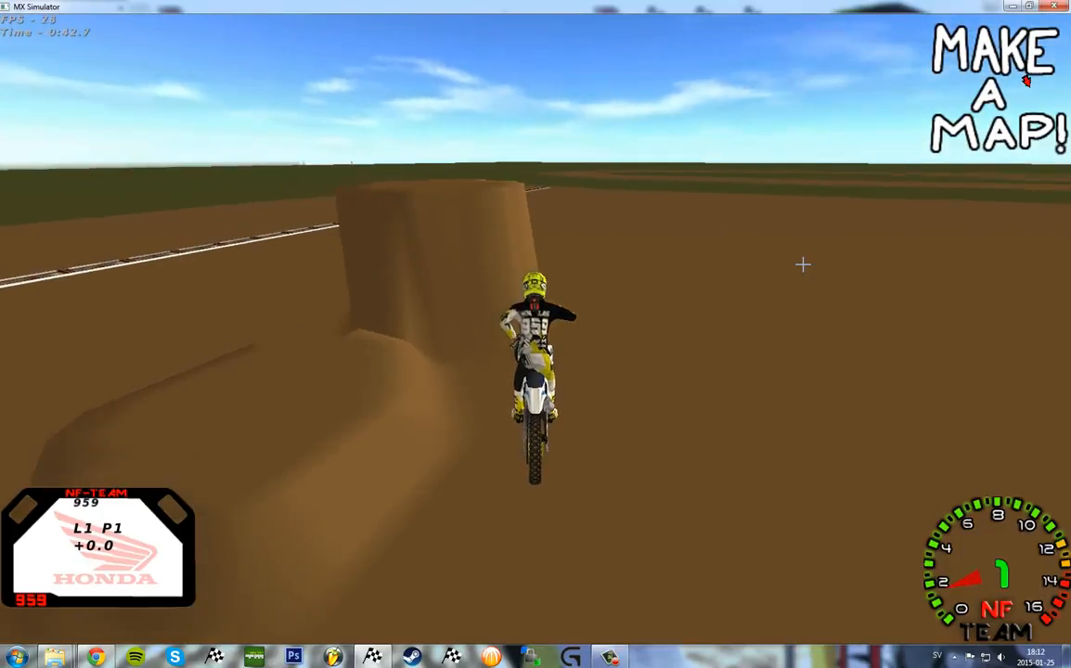
Step: Return to the track editor and undo the two flat-topped mounds
{"action": "key", "text": "e"}
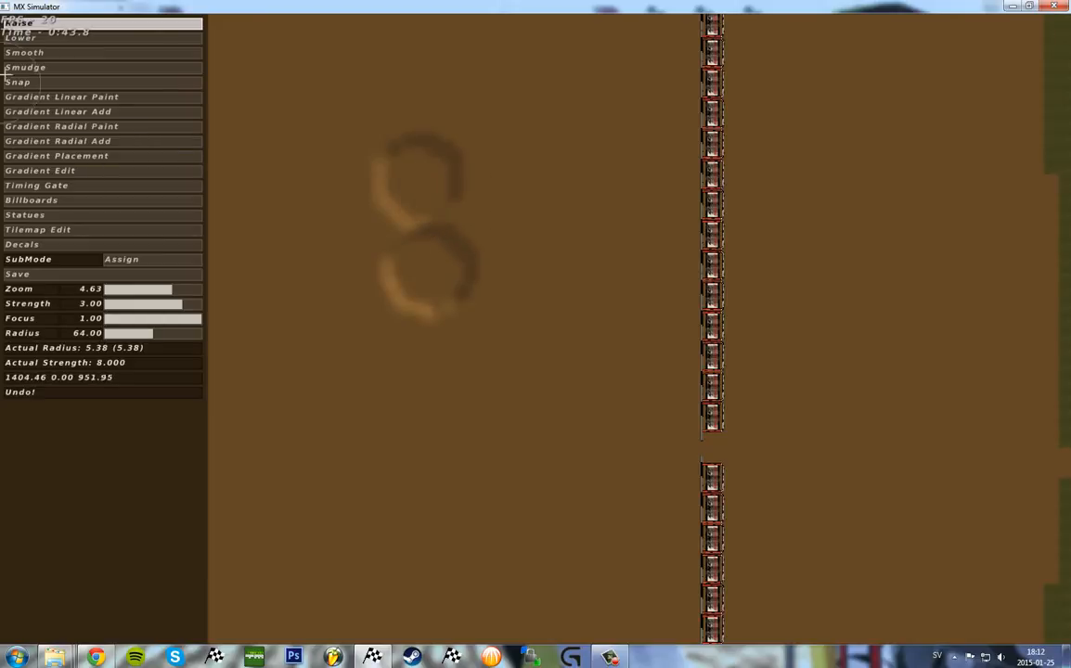
{"action": "key", "text": "ctrl+z"}
{"action": "key", "text": "ctrl+z"}
Step: Dig a pit in the dirt with the Lower tool at Focus 0.31 and Strength 0.75, and inspect it from the bike
{"action": "left_click", "coordinate": [36, 38]}
{"action": "left_click_drag", "start_coordinate": [154, 318], "coordinate": [135, 318]}
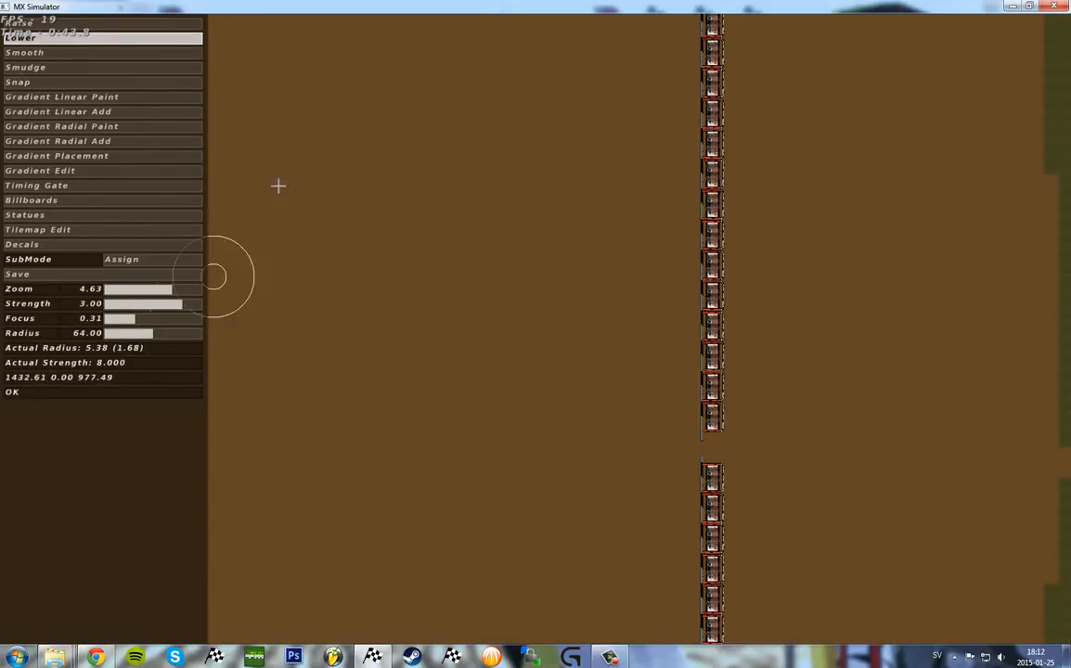
{"action": "left_click", "coordinate": [389, 257]}
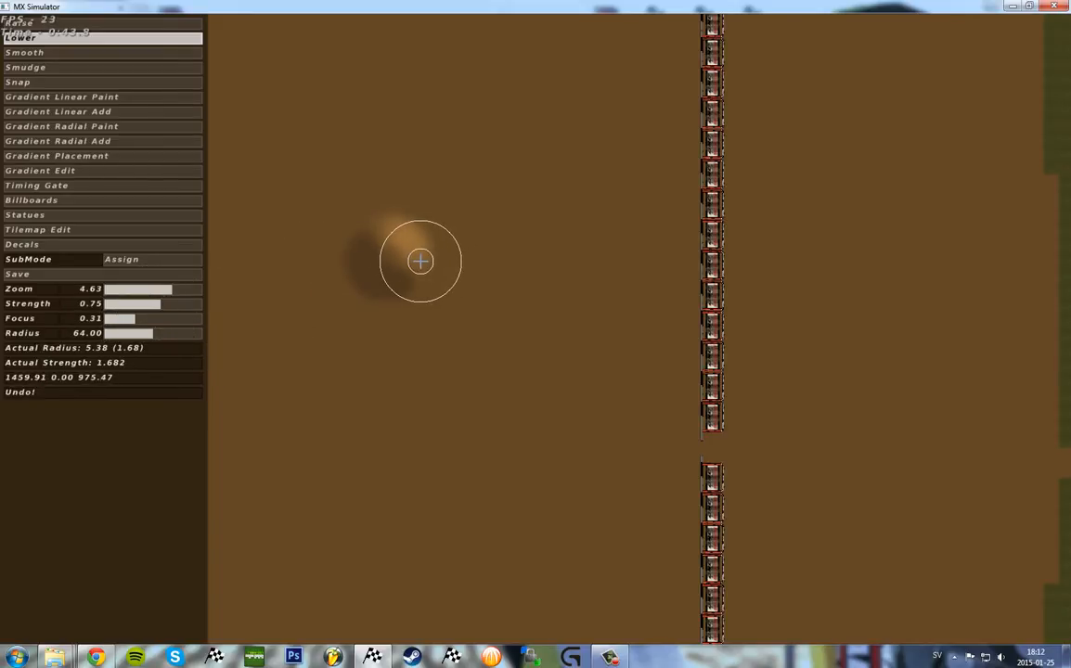
{"action": "left_click", "coordinate": [421, 227]}
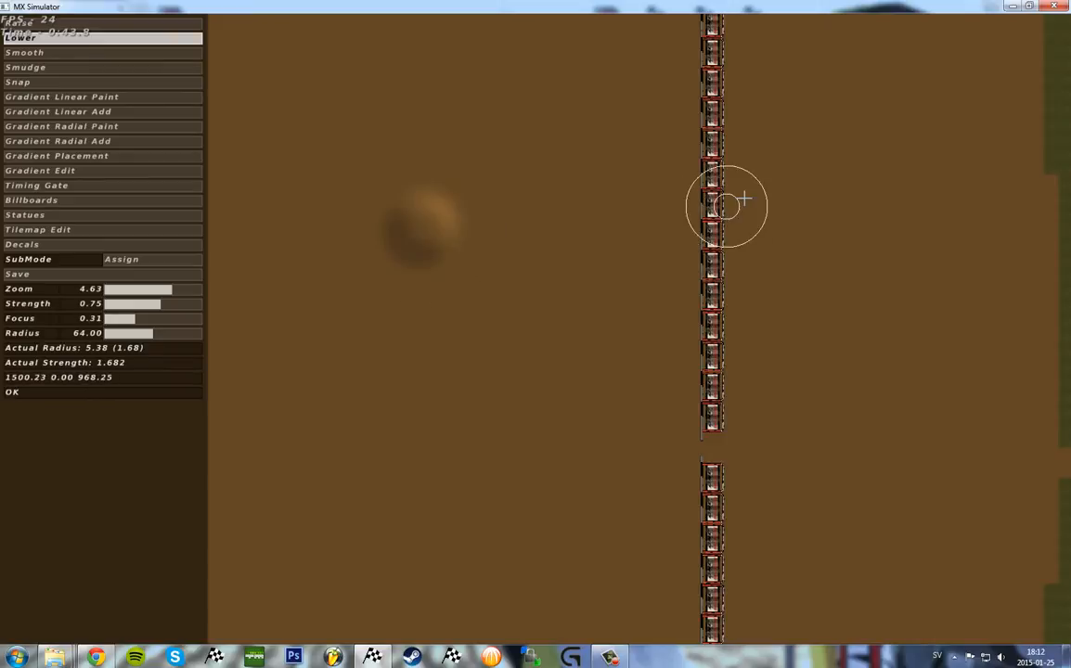
{"action": "key", "text": "Escape"}
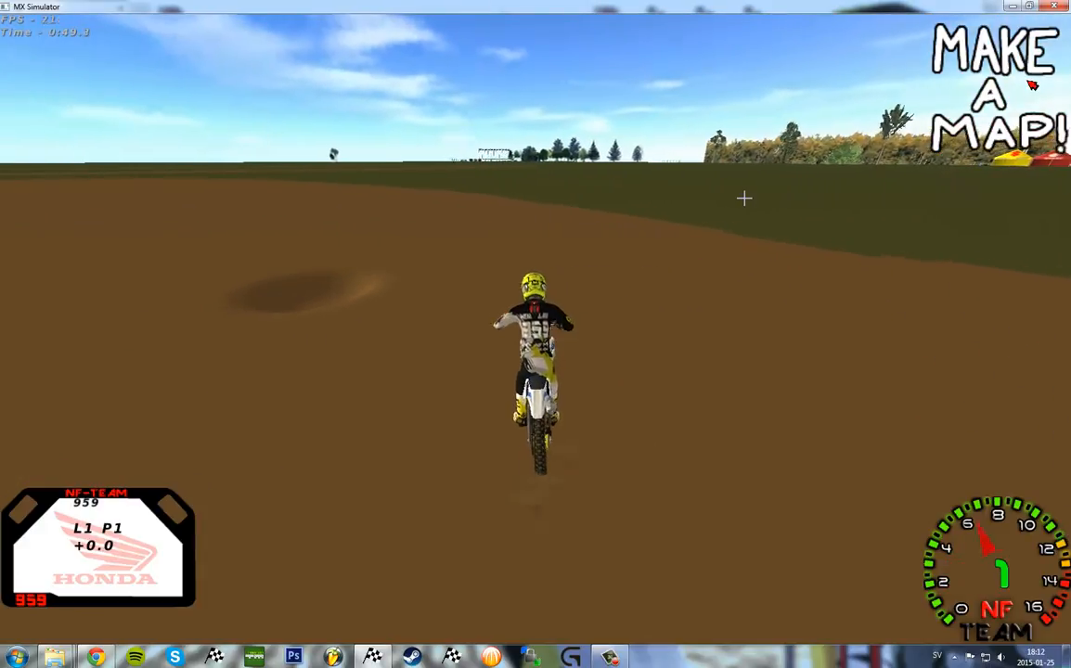
Step: In the track editor, smudge the pit slightly toward the gate row with Strength 1.75
{"action": "key", "text": "e"}
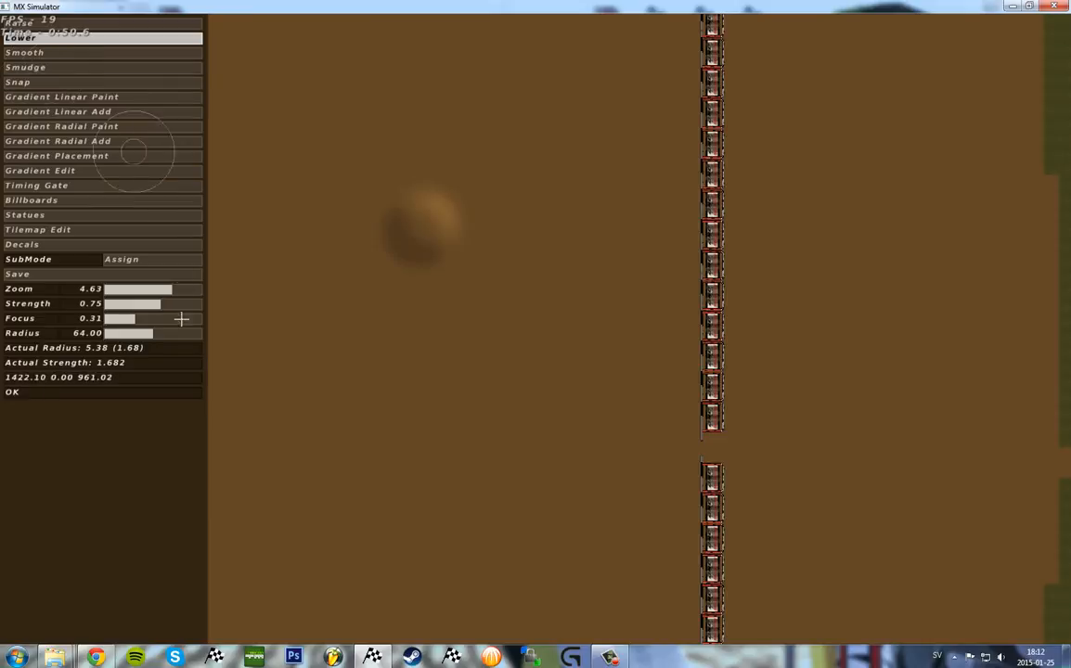
{"action": "left_click", "coordinate": [56, 67]}
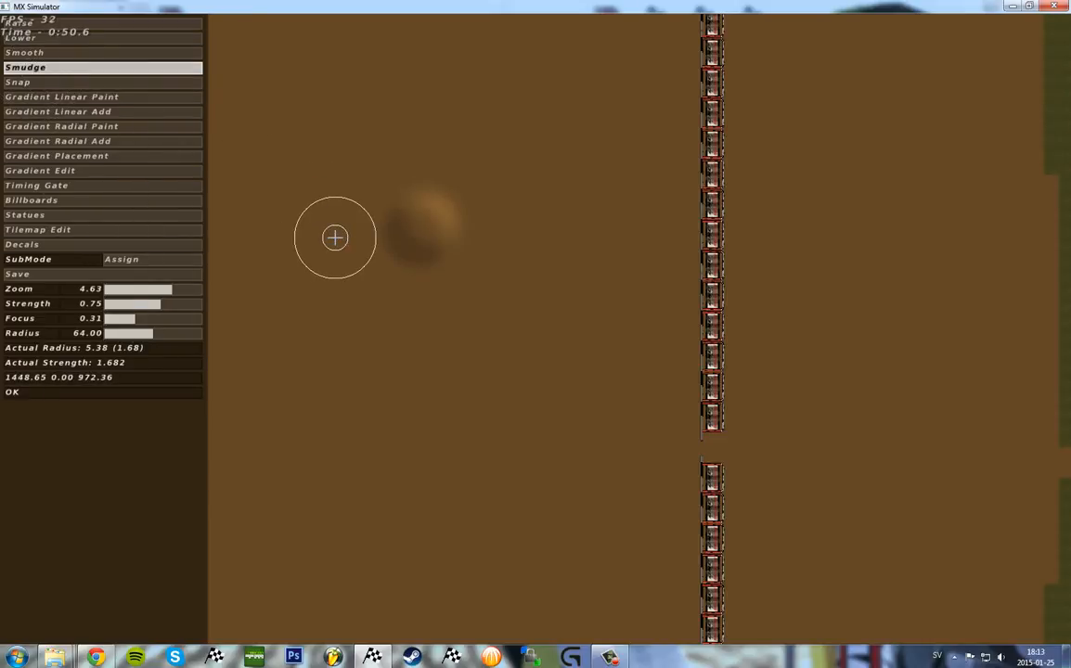
{"action": "left_click_drag", "start_coordinate": [164, 308], "coordinate": [178, 303]}
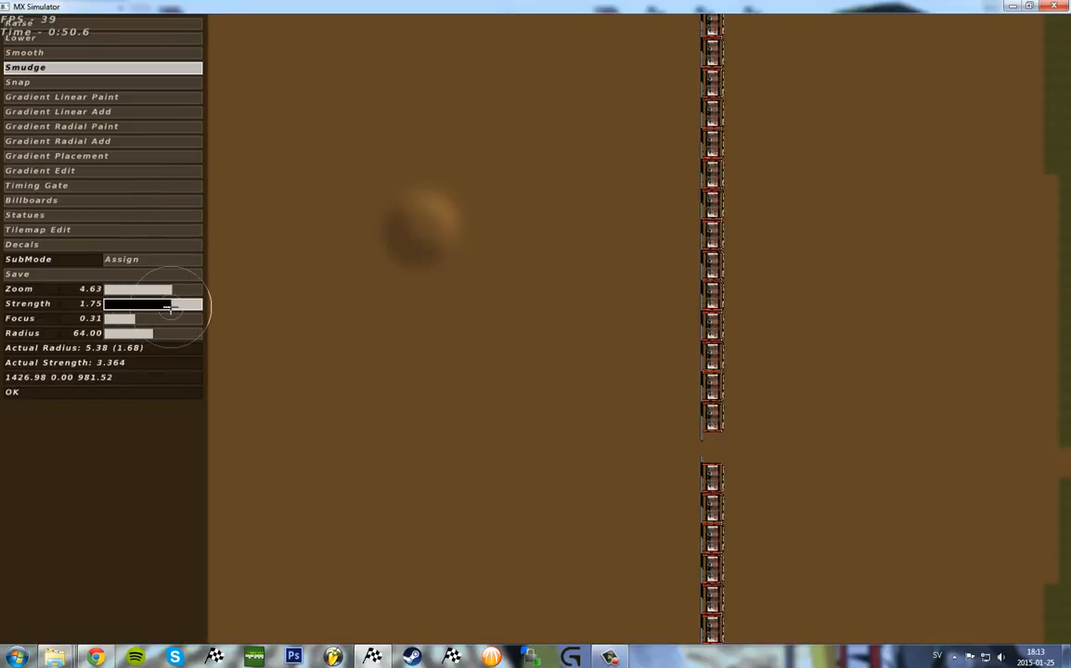
{"action": "left_click_drag", "start_coordinate": [390, 242], "coordinate": [401, 236]}
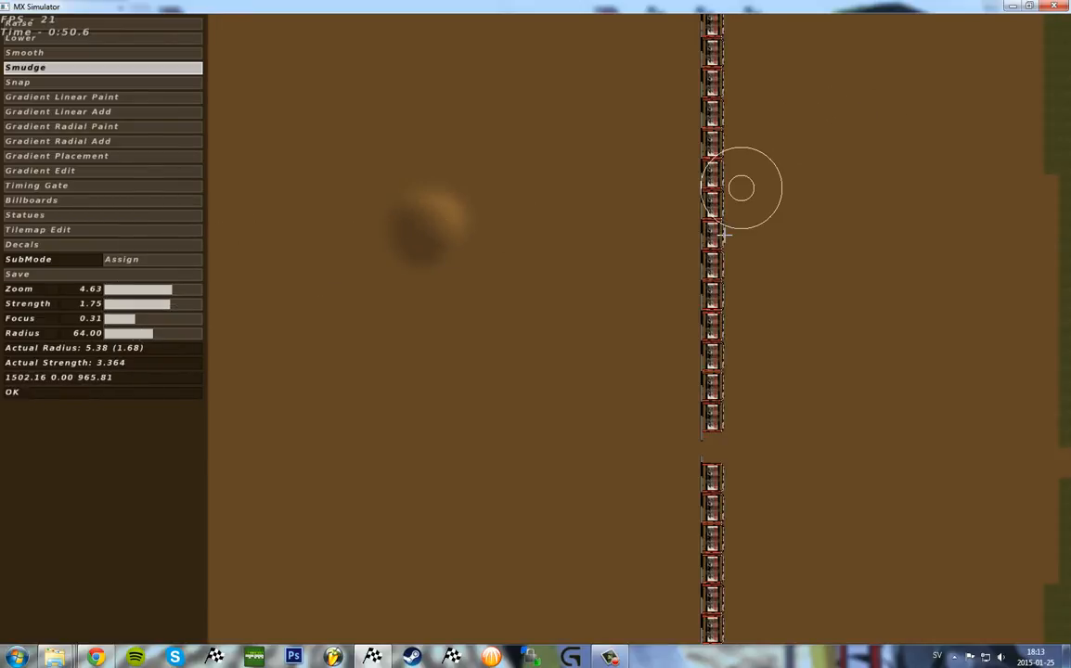
Step: Inspect the smudged pit from the bike
{"action": "key", "text": "e"}
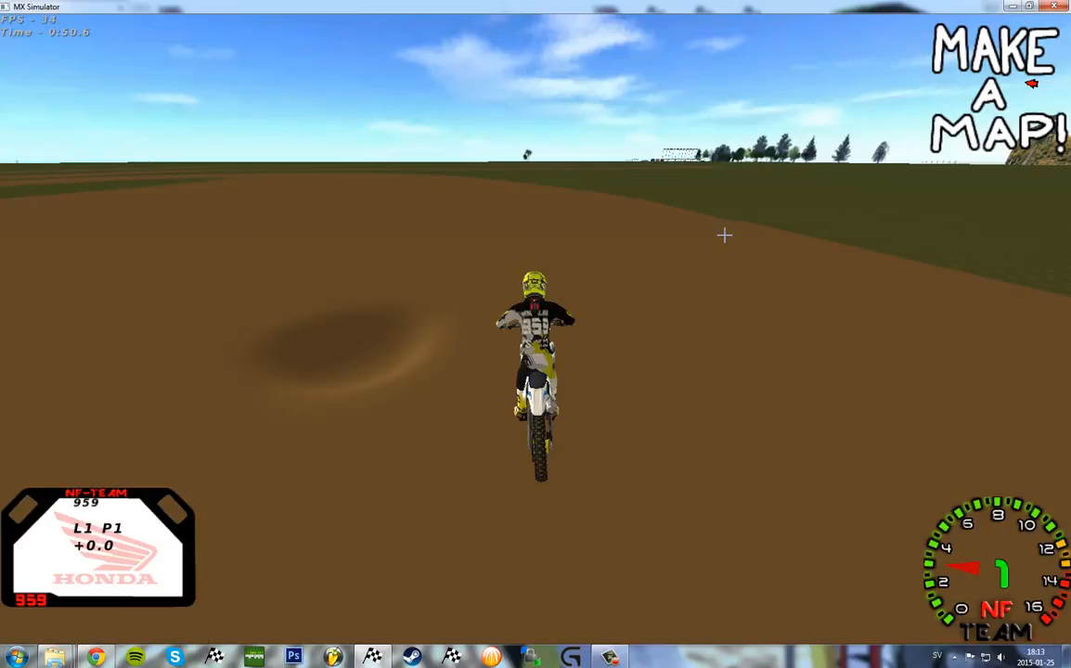
{"action": "key", "text": "Left"}
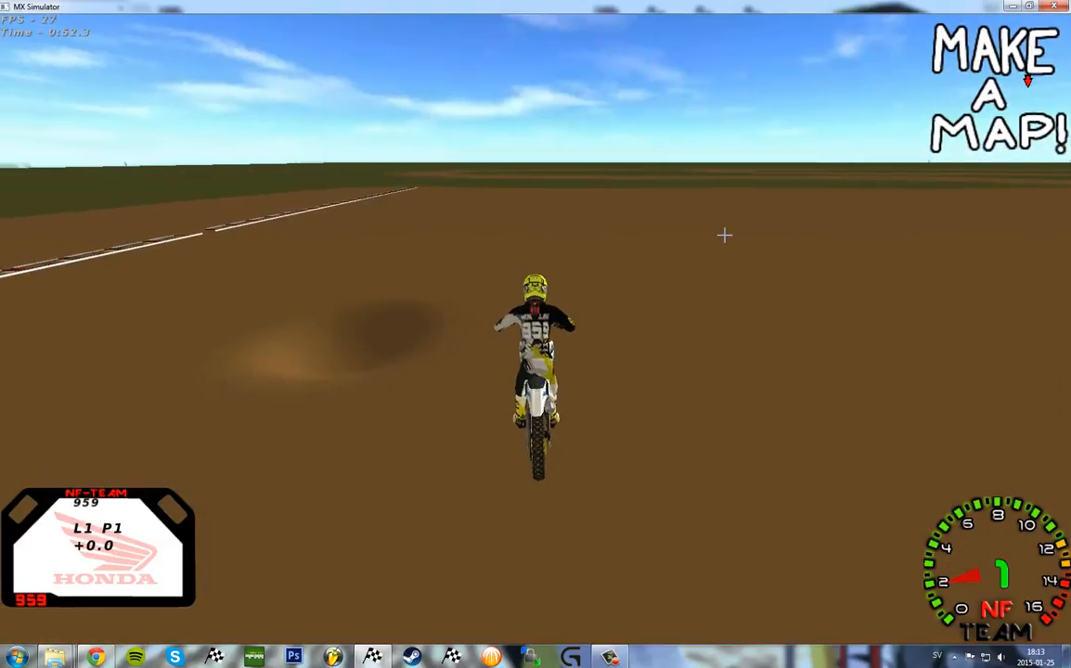
{"action": "key", "text": "c"}
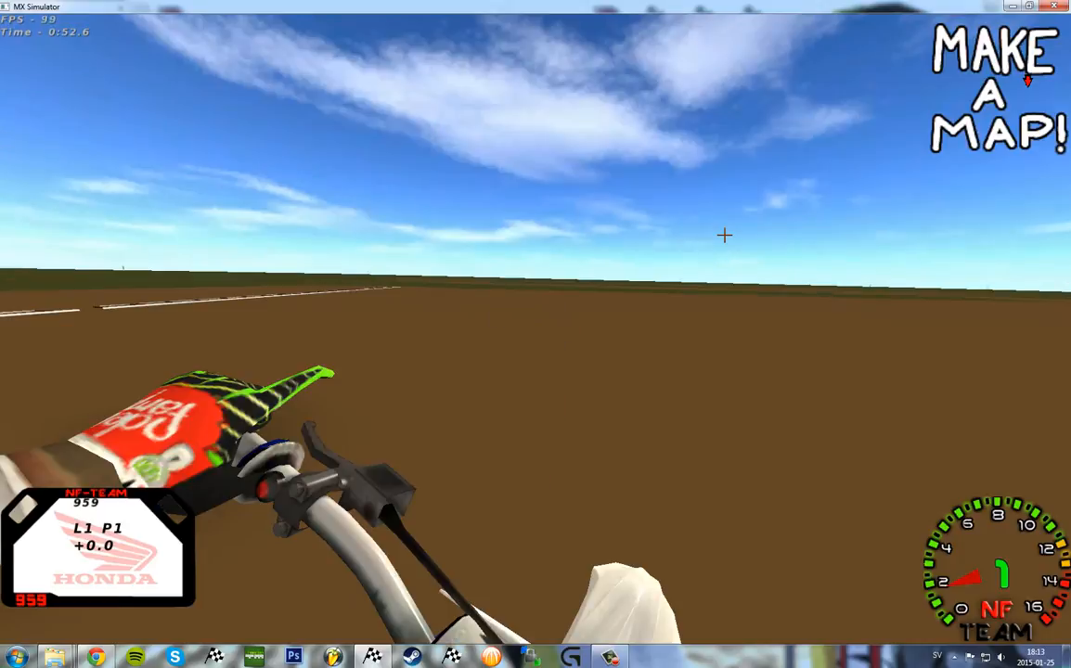
Step: Return to the track editor and smooth the pit and its edges with Strength 1.75 and Focus 0.31
{"action": "key", "text": "e"}
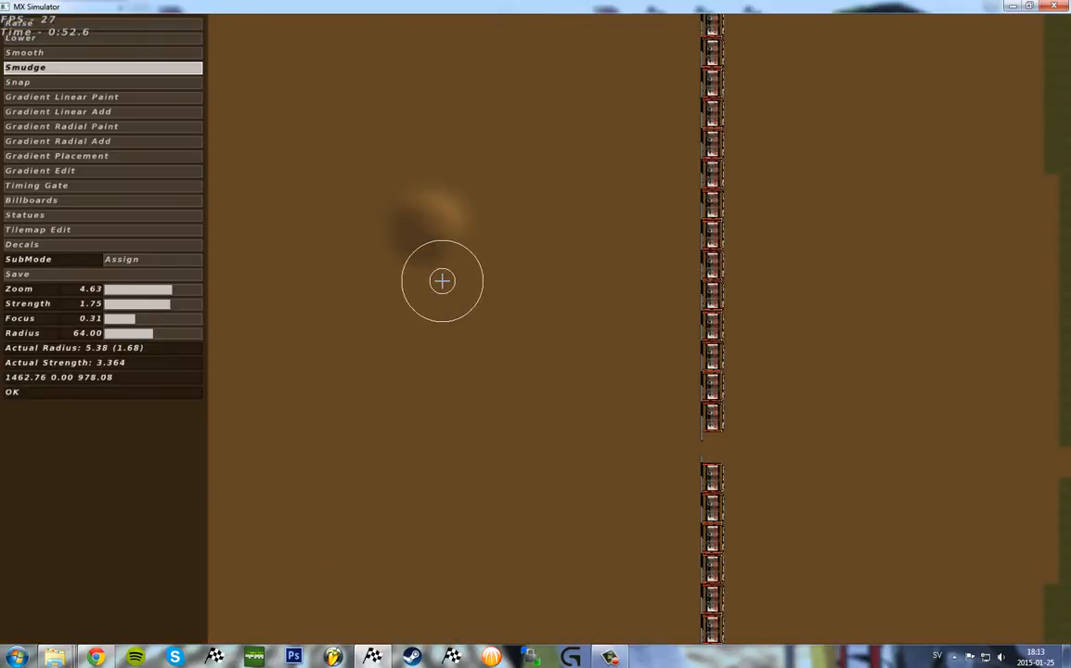
{"action": "left_click", "coordinate": [37, 53]}
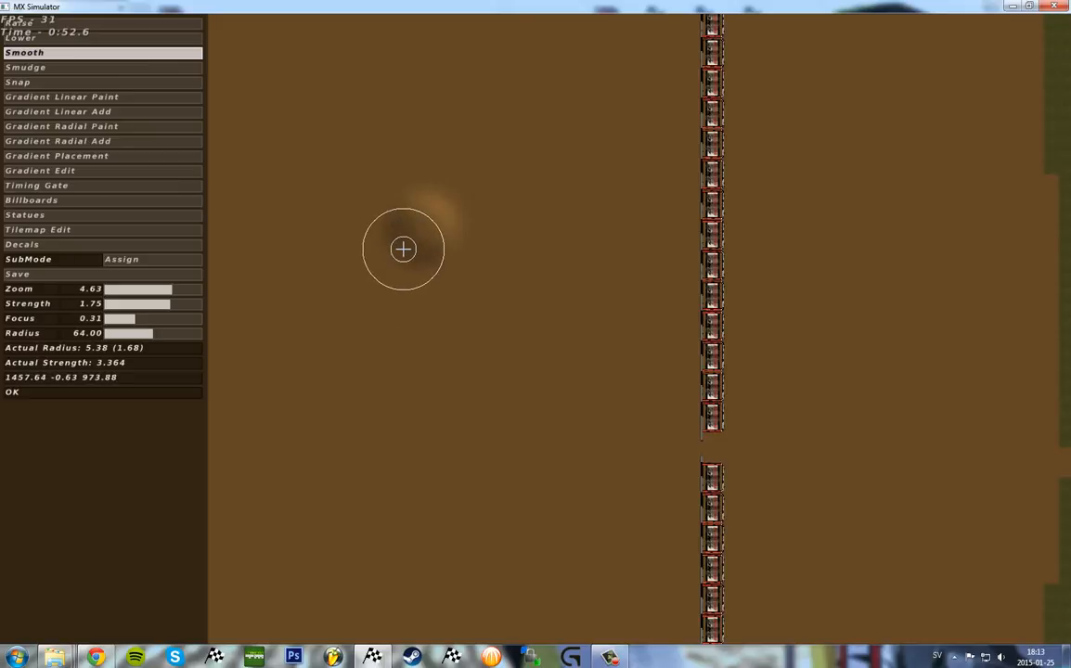
{"action": "left_click_drag", "start_coordinate": [403, 249], "coordinate": [391, 206]}
{"action": "mouse_move", "coordinate": [421, 295]}
{"action": "left_mouse_down"}
{"action": "mouse_move", "coordinate": [405, 316]}
{"action": "mouse_move", "coordinate": [366, 172]}
{"action": "mouse_move", "coordinate": [442, 319]}
{"action": "mouse_move", "coordinate": [364, 187]}
{"action": "mouse_move", "coordinate": [402, 298]}
{"action": "mouse_move", "coordinate": [538, 368]}
{"action": "left_mouse_up"}
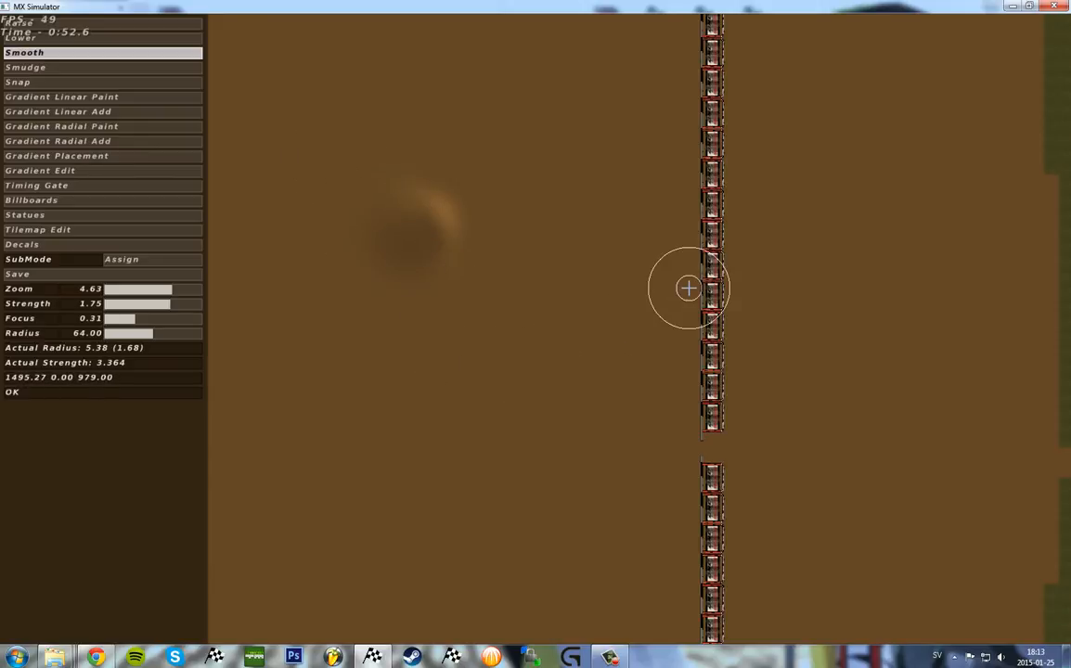
Step: Ride the bike through and around the smoothed pit to inspect its softened slopes
{"action": "key", "text": "e"}
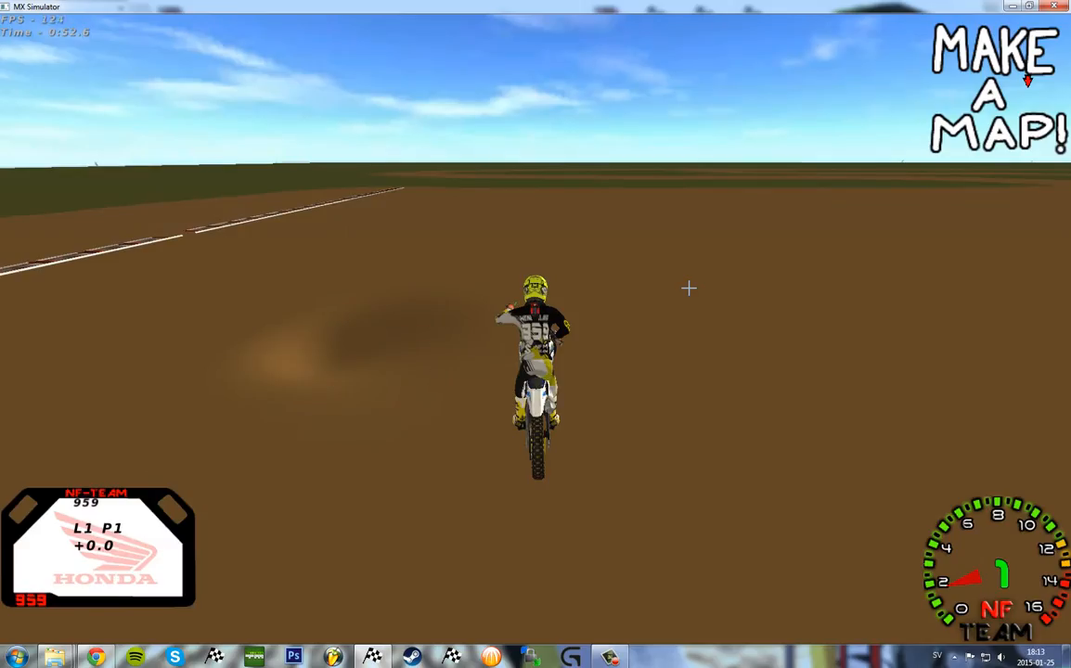
{"action": "key", "text": "Left"}
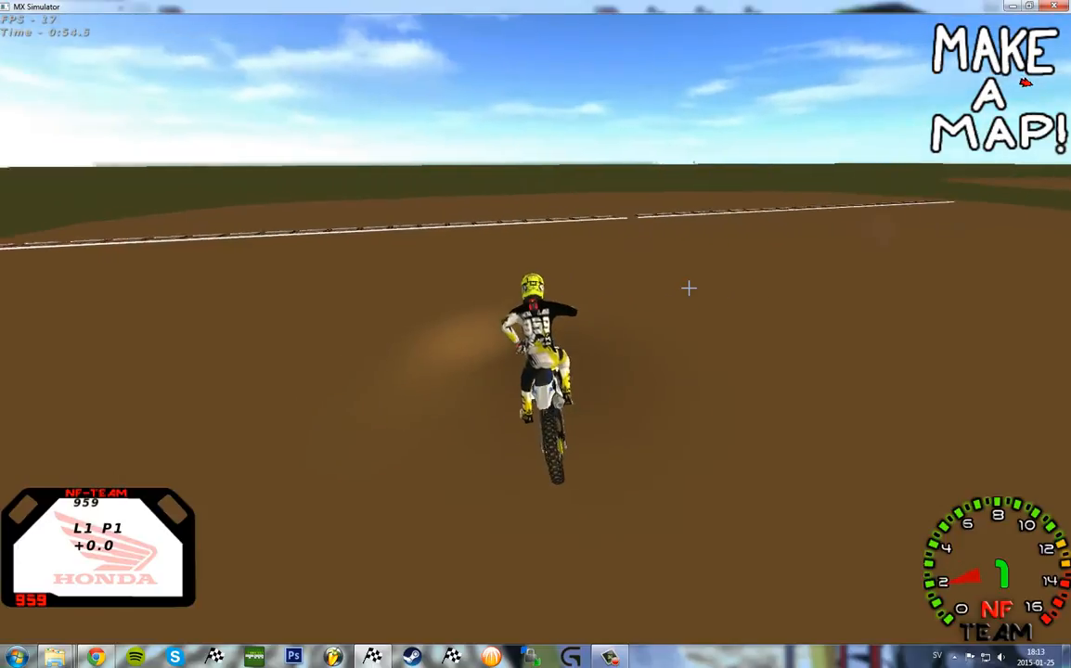
{"action": "key", "text": "Left"}
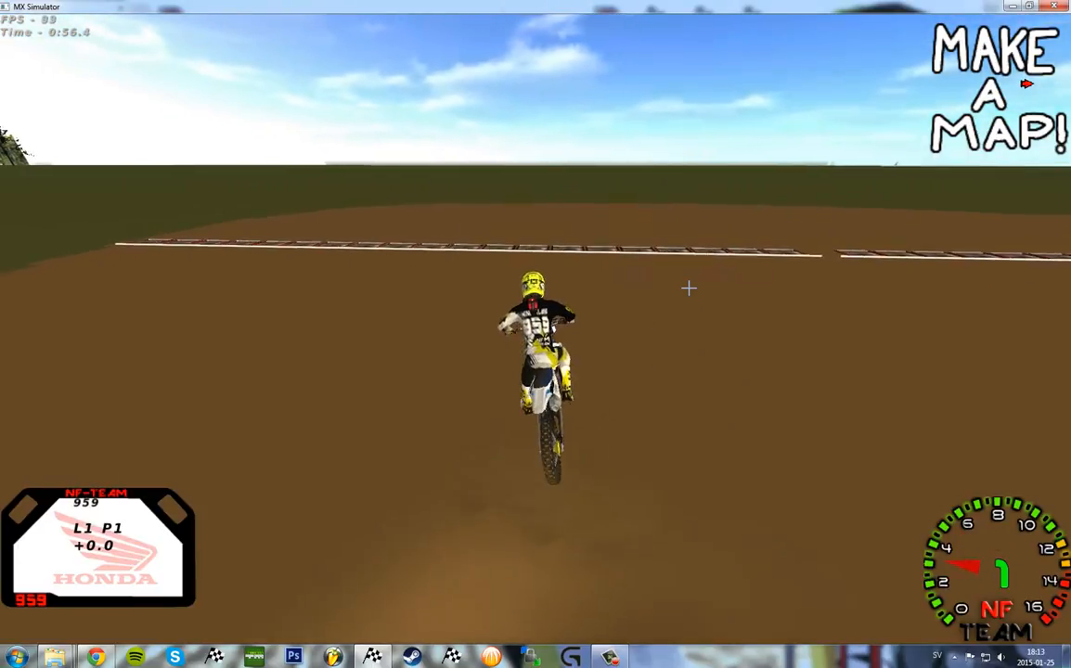
{"action": "key", "text": "Left"}
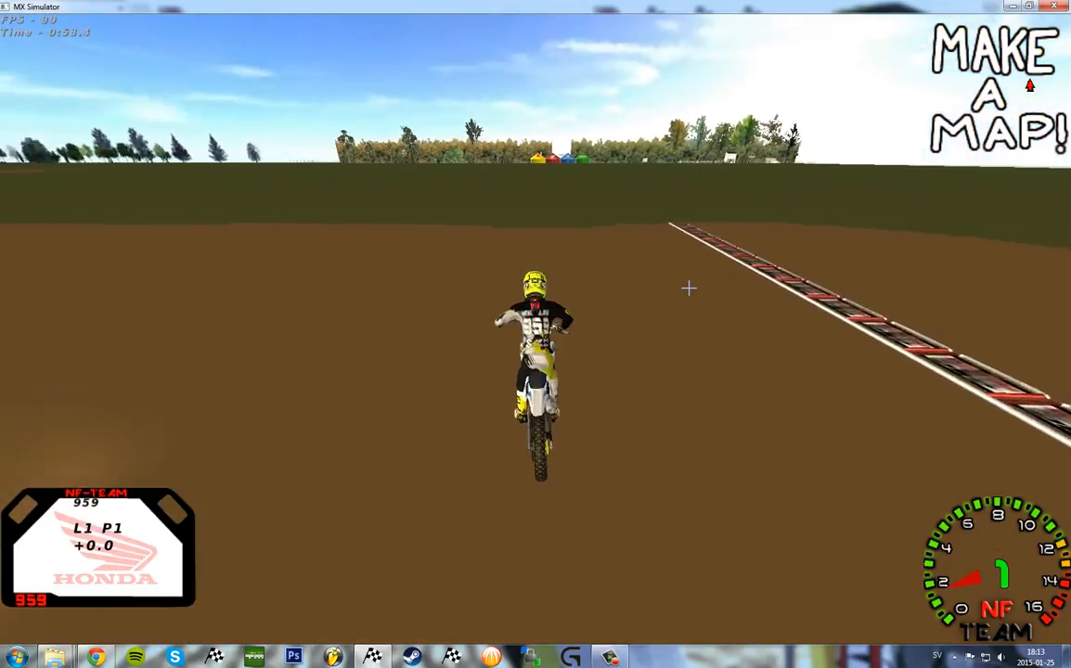
{"action": "key", "text": "Left"}
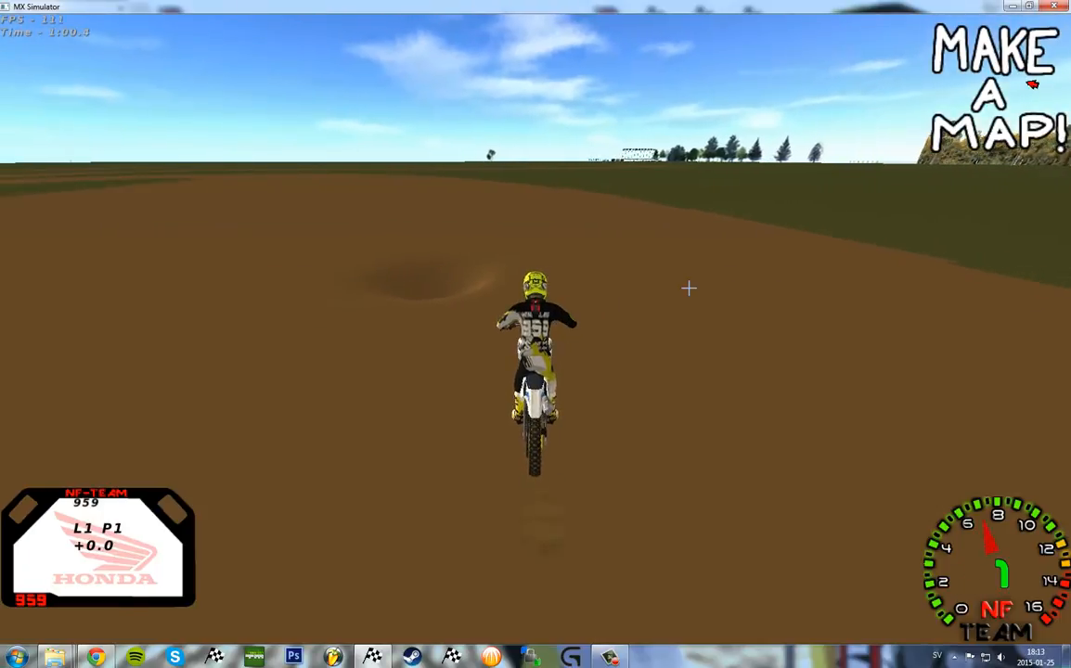
{"action": "key", "text": "Right"}
{"action": "key", "text": "c"}
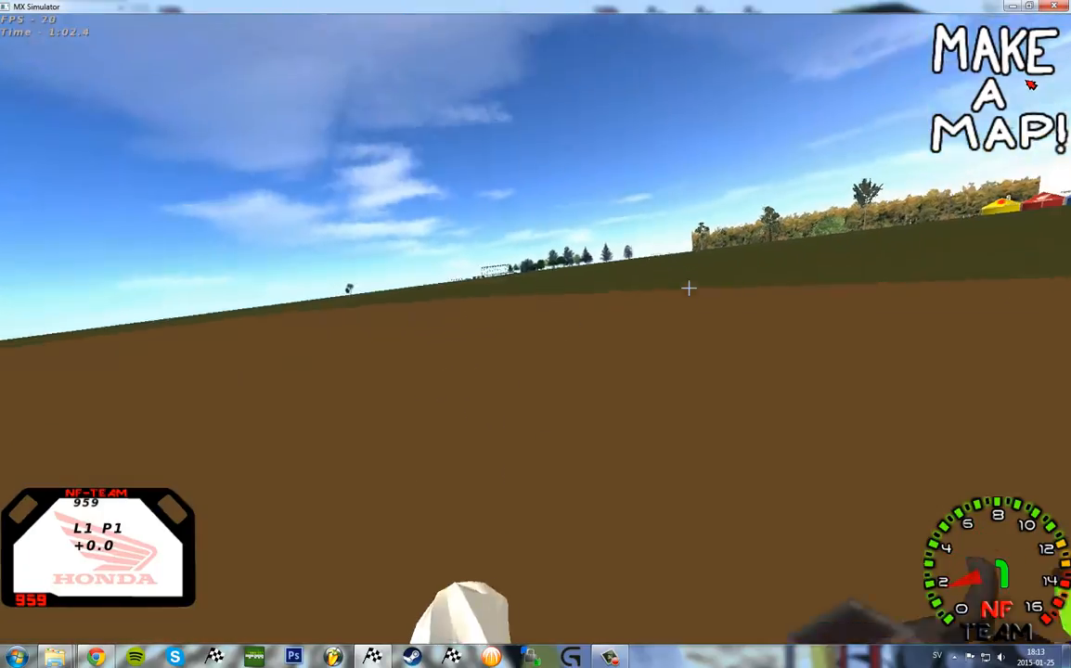
Step: Return to the track editor, set Focus to 0.00, and undo the smoothing, the smudging and the pit
{"action": "key", "text": "e"}
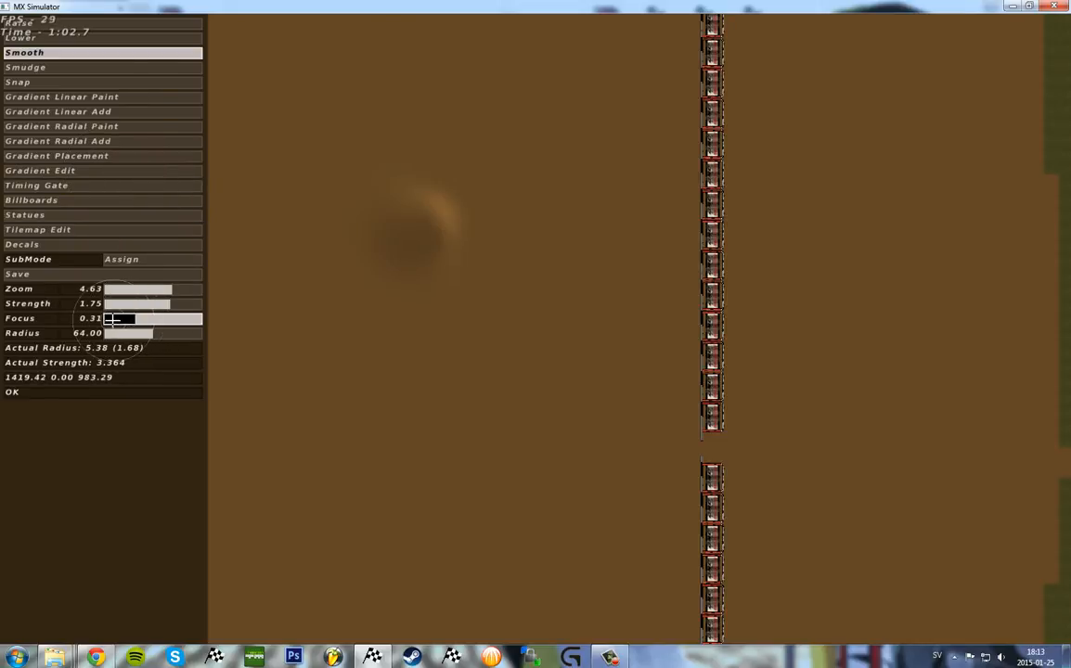
{"action": "left_click_drag", "start_coordinate": [112, 319], "coordinate": [93, 317]}
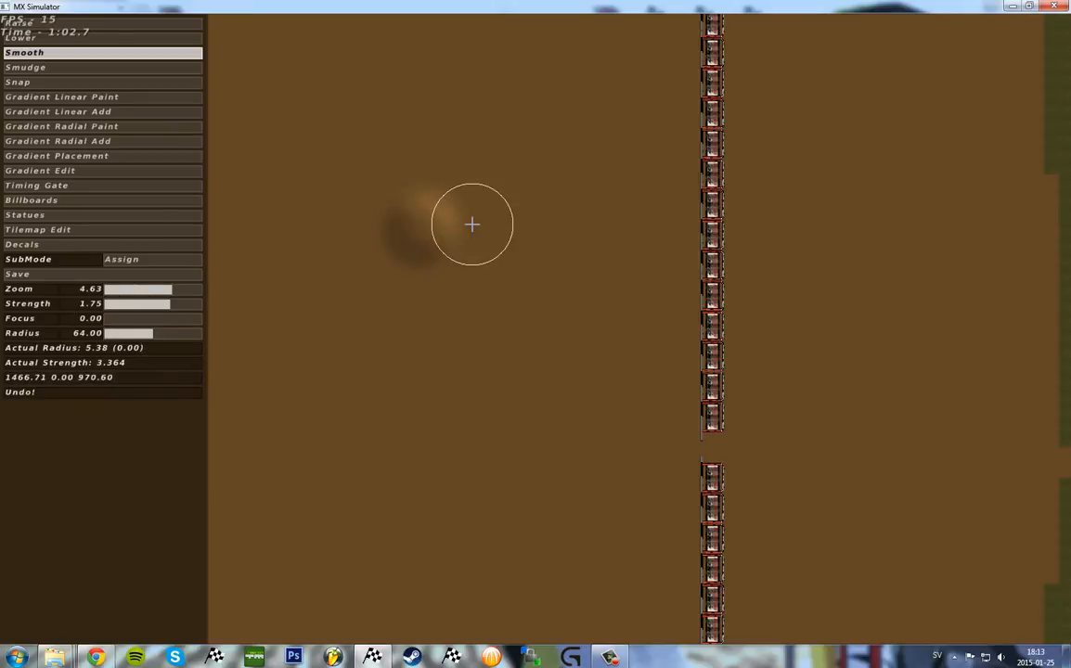
{"action": "left_click_drag", "start_coordinate": [493, 237], "coordinate": [516, 320]}
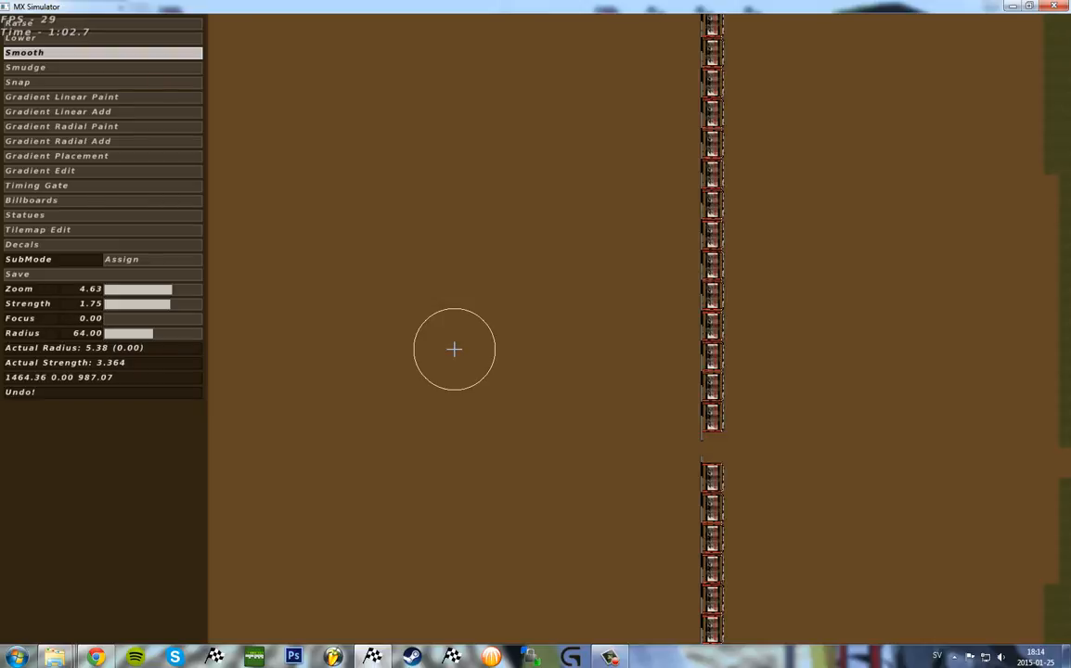
{"action": "left_click", "coordinate": [156, 318]}
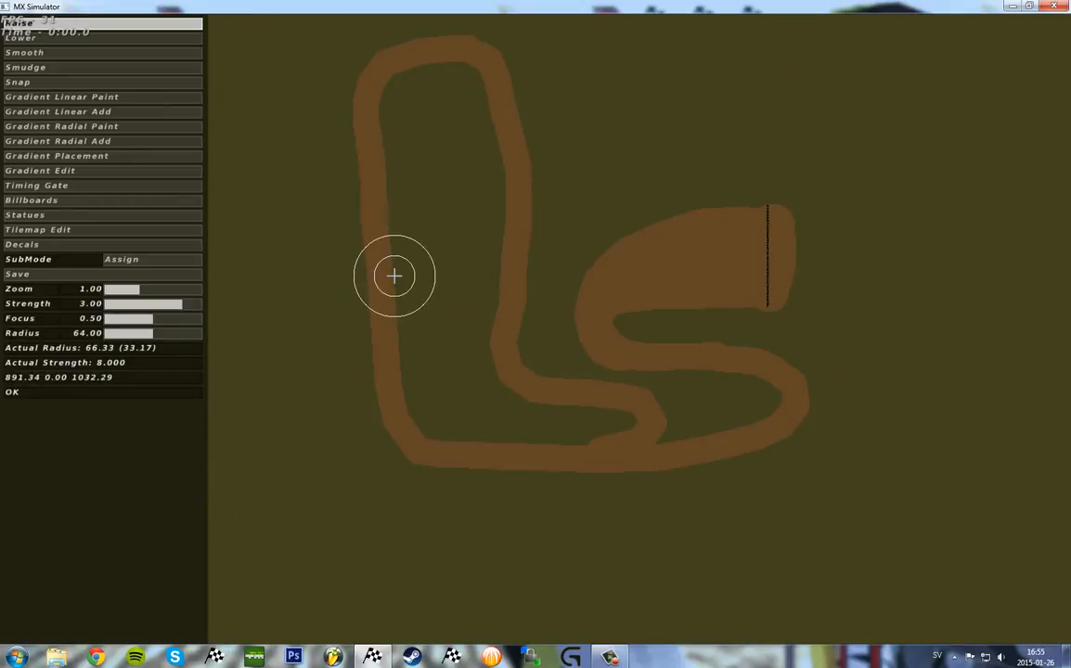
Step: Create a new gradient with Gradient Placement and move both of its end handles to different spots on the track
{"action": "left_click", "coordinate": [138, 155]}
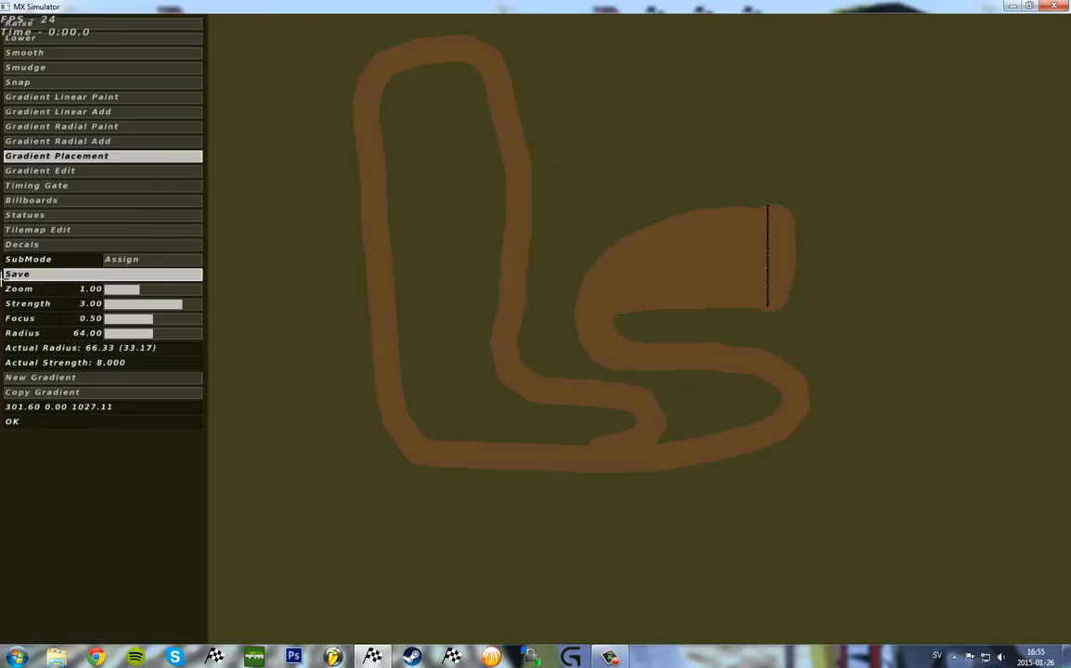
{"action": "left_click", "coordinate": [75, 377]}
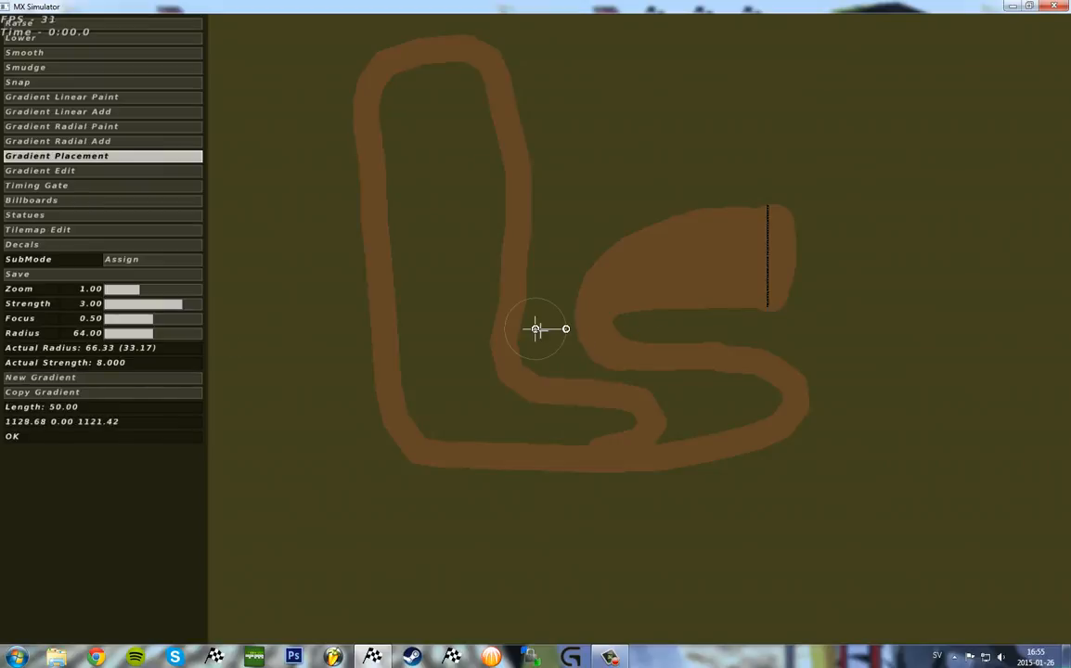
{"action": "left_click_drag", "start_coordinate": [535, 328], "coordinate": [627, 382]}
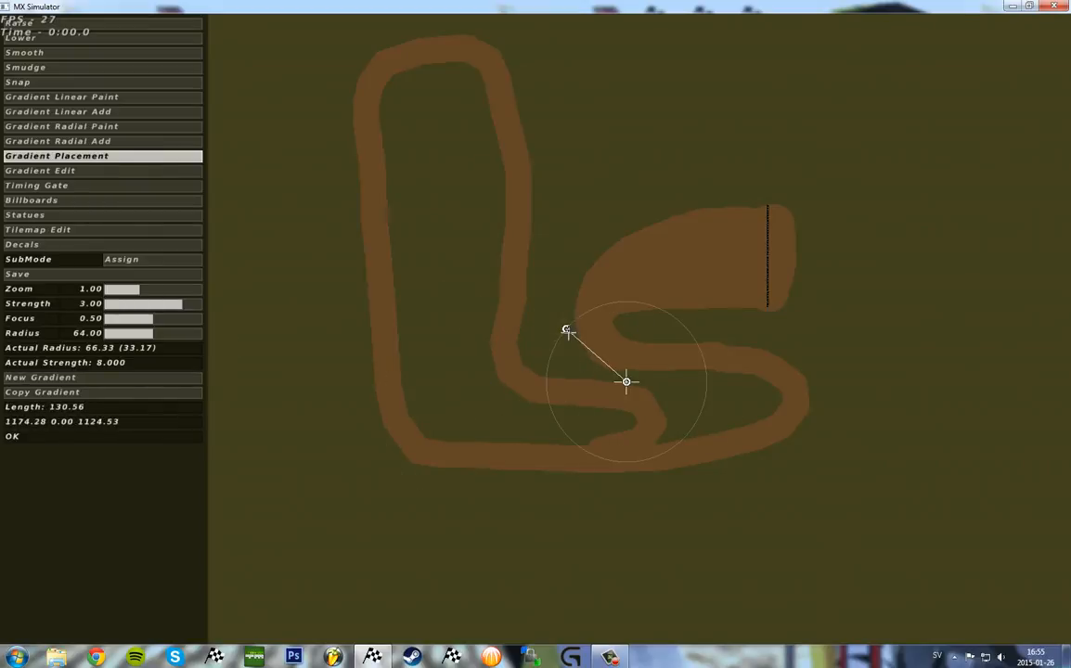
{"action": "left_click_drag", "start_coordinate": [567, 330], "coordinate": [462, 449]}
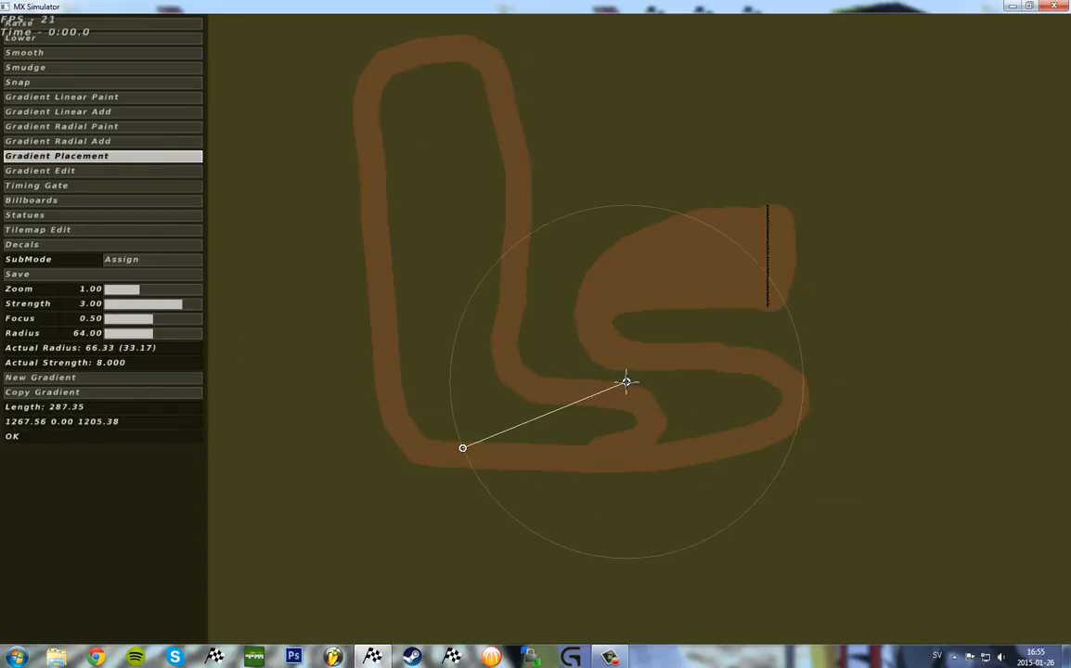
{"action": "left_click_drag", "start_coordinate": [627, 381], "coordinate": [397, 363]}
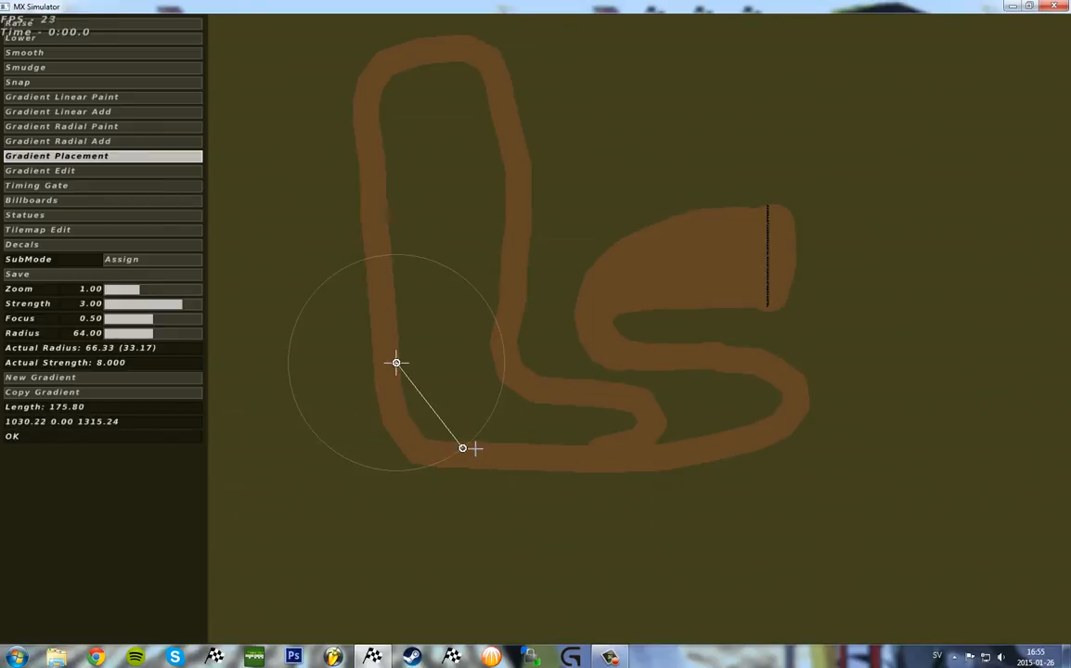
Step: Lay the gradient along the track's lower straight, from the corner toward the lane junction, with a length of about 245
{"action": "left_click_drag", "start_coordinate": [462, 448], "coordinate": [624, 456]}
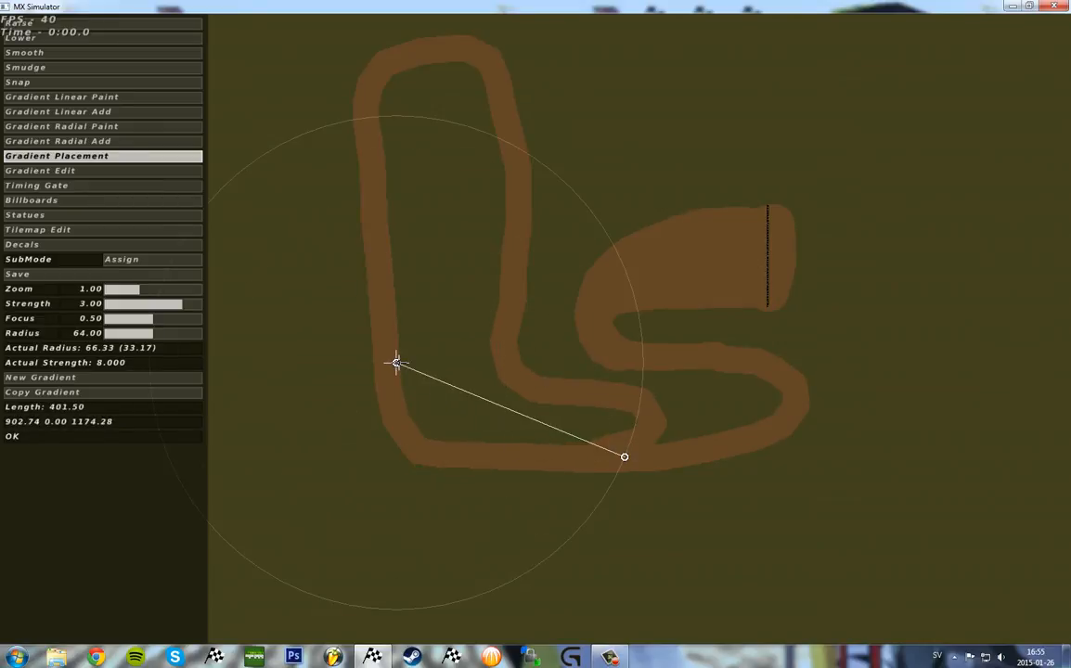
{"action": "left_click_drag", "start_coordinate": [397, 363], "coordinate": [459, 453]}
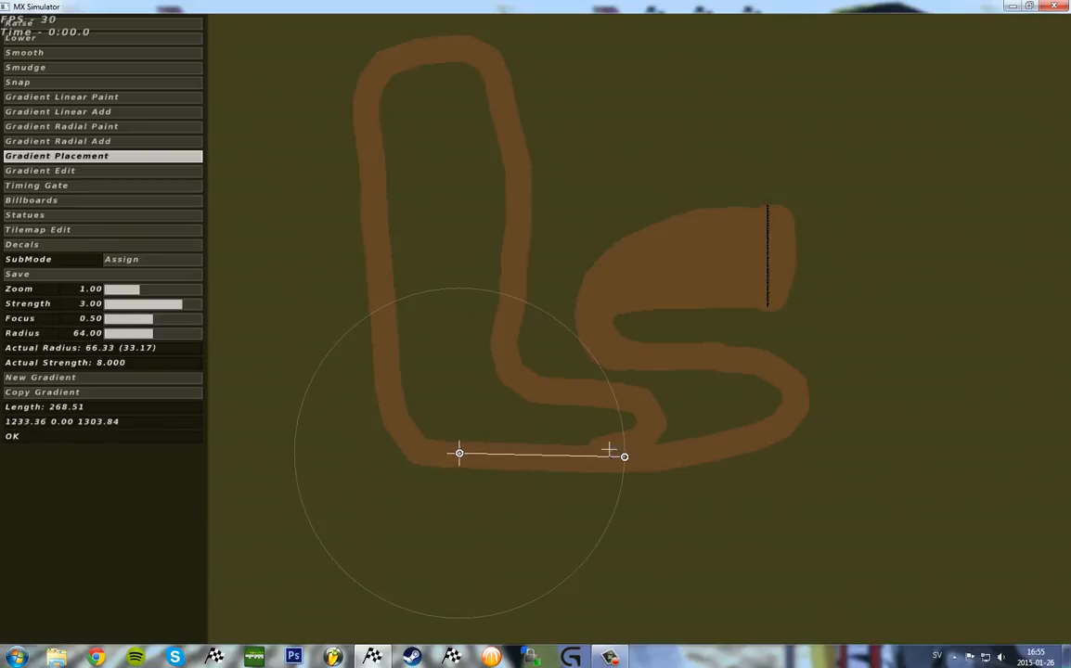
{"action": "left_click_drag", "start_coordinate": [625, 456], "coordinate": [625, 454]}
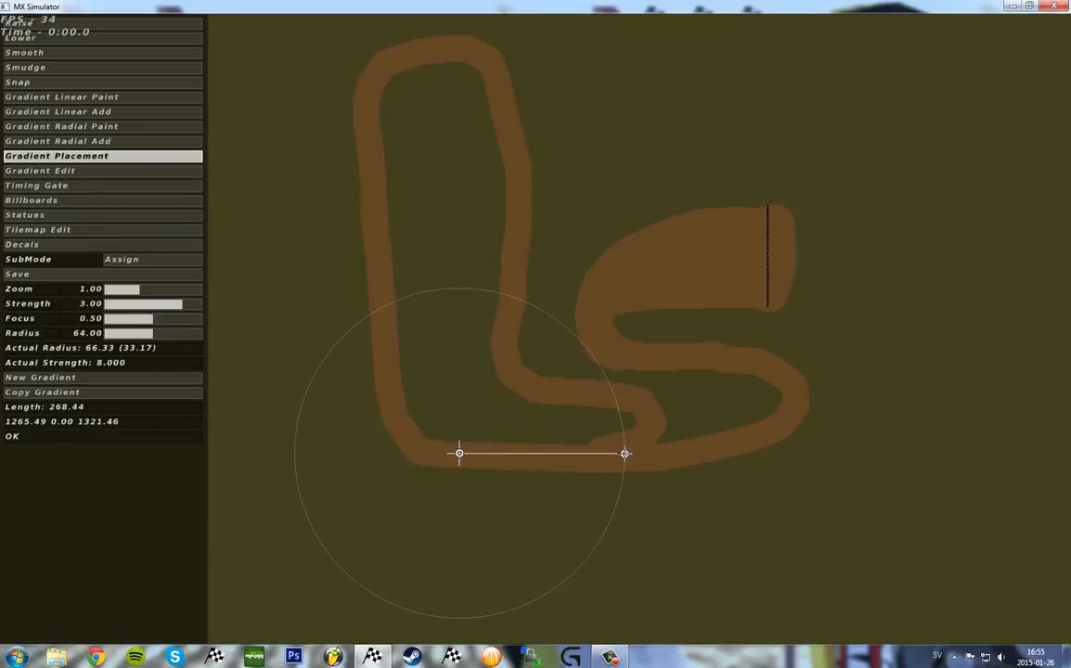
{"action": "left_click_drag", "start_coordinate": [459, 453], "coordinate": [454, 447]}
{"action": "left_click_drag", "start_coordinate": [626, 453], "coordinate": [594, 453]}
{"action": "left_click_drag", "start_coordinate": [454, 447], "coordinate": [442, 453]}
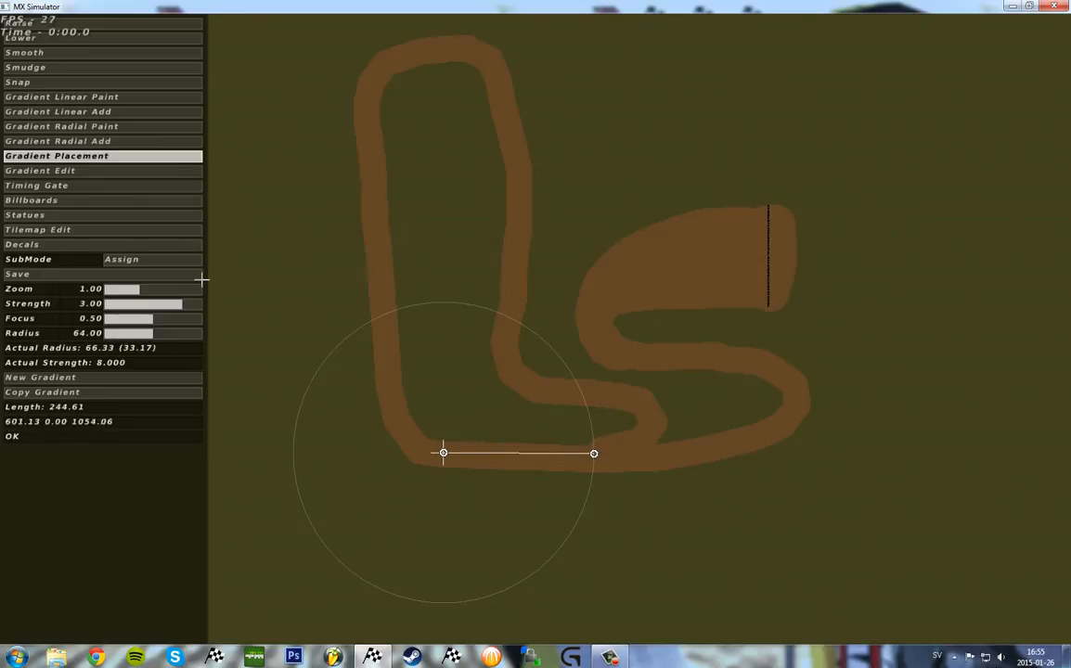
Step: Open the gradient in Gradient Edit to examine its profile grid over the straight
{"action": "left_click", "coordinate": [63, 171]}
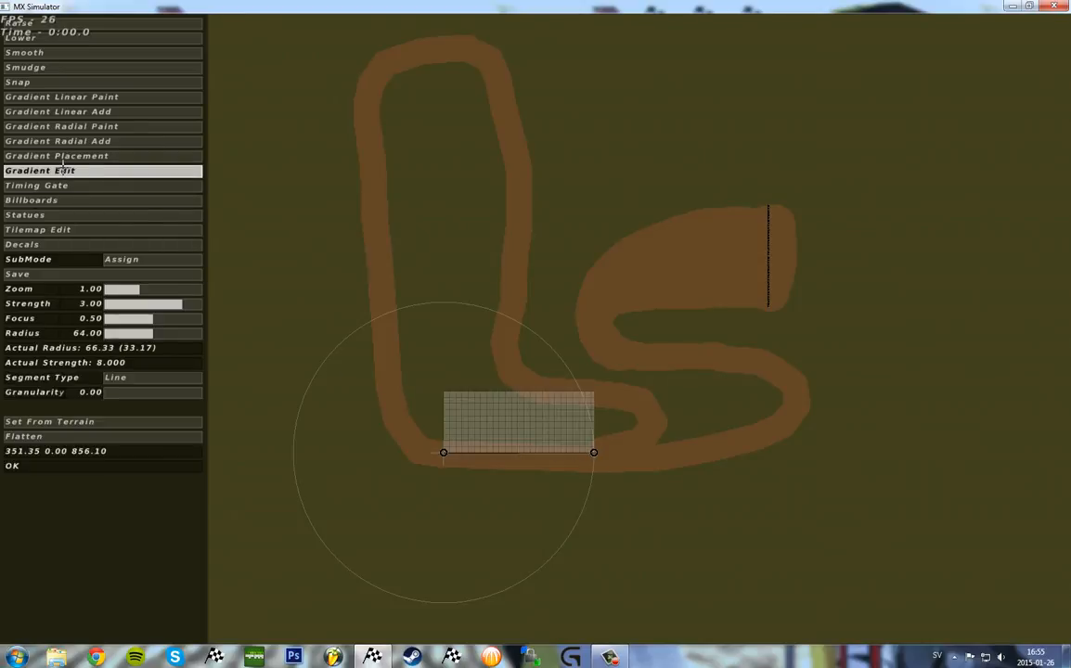
{"action": "left_click_drag", "start_coordinate": [147, 288], "coordinate": [150, 287]}
{"action": "right_click_drag", "start_coordinate": [366, 450], "coordinate": [390, 227]}
{"action": "left_click", "coordinate": [155, 287]}
{"action": "right_click_drag", "start_coordinate": [310, 286], "coordinate": [390, 325]}
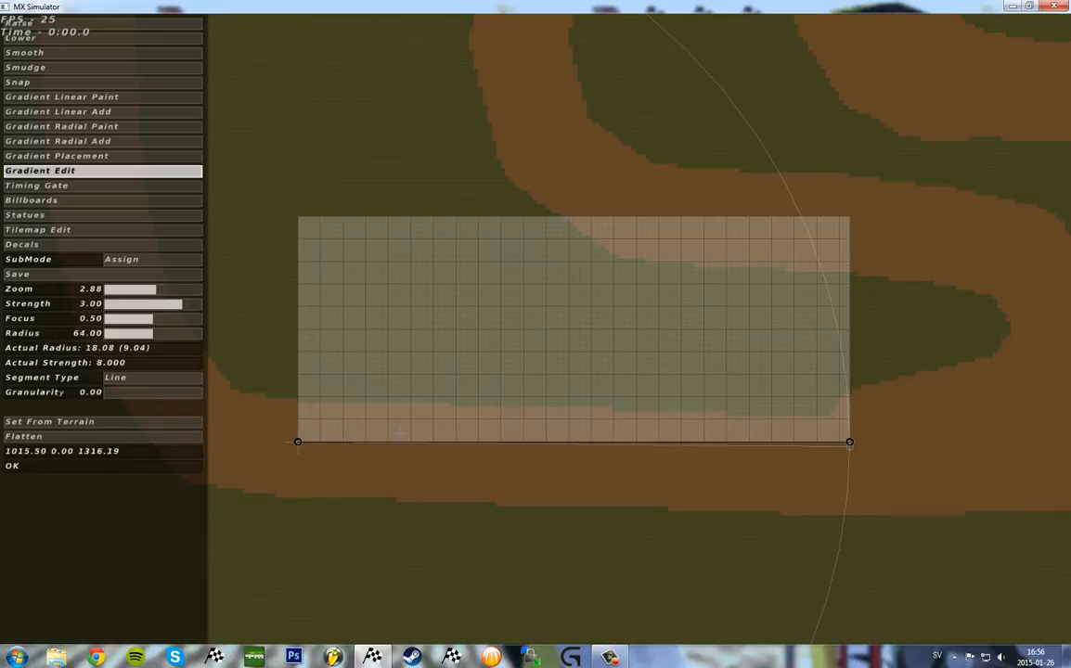
Step: Re-place the gradient in the opposite direction, starting near the lane junction and ending by the corner, about 240 long
{"action": "key", "text": "Escape"}
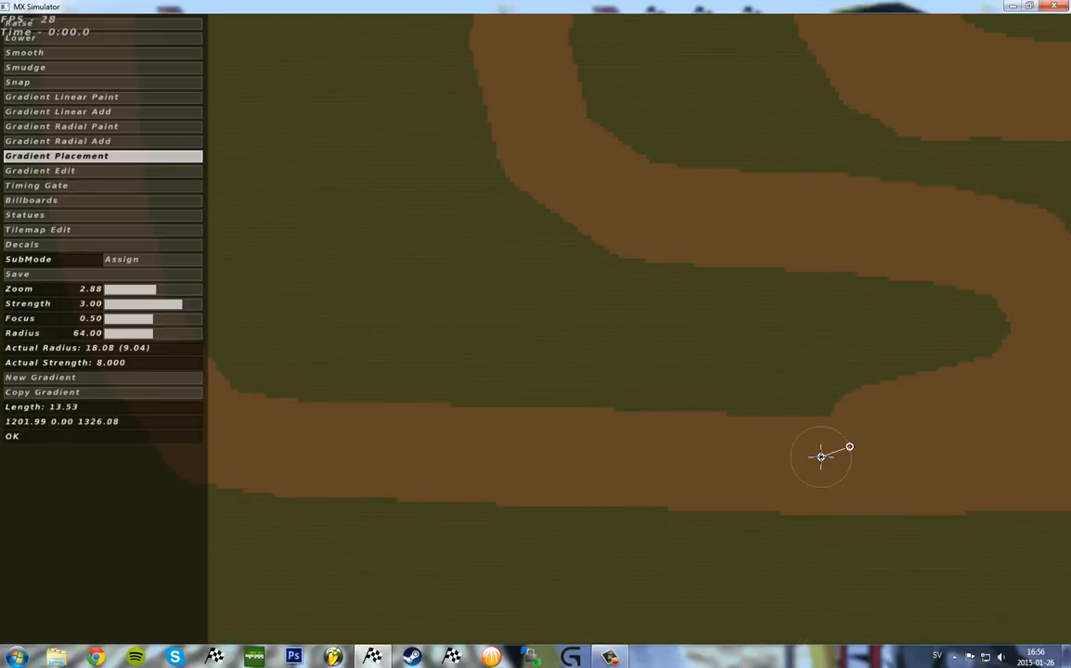
{"action": "right_click_drag", "start_coordinate": [452, 420], "coordinate": [565, 384]}
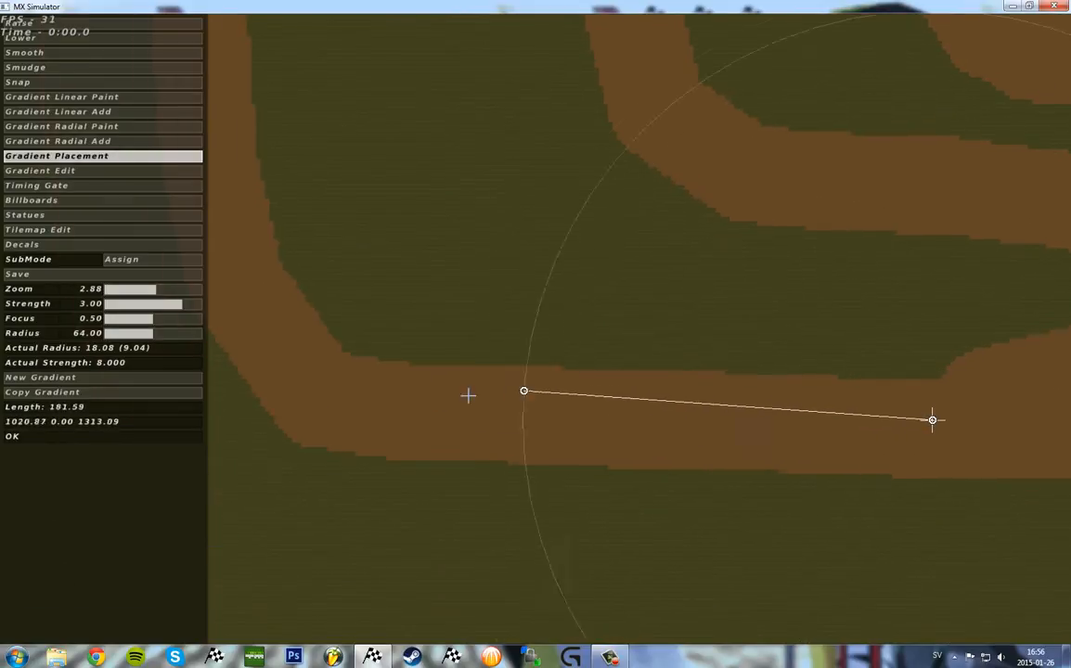
{"action": "left_click", "coordinate": [389, 411]}
{"action": "right_click_drag", "start_coordinate": [978, 402], "coordinate": [801, 411]}
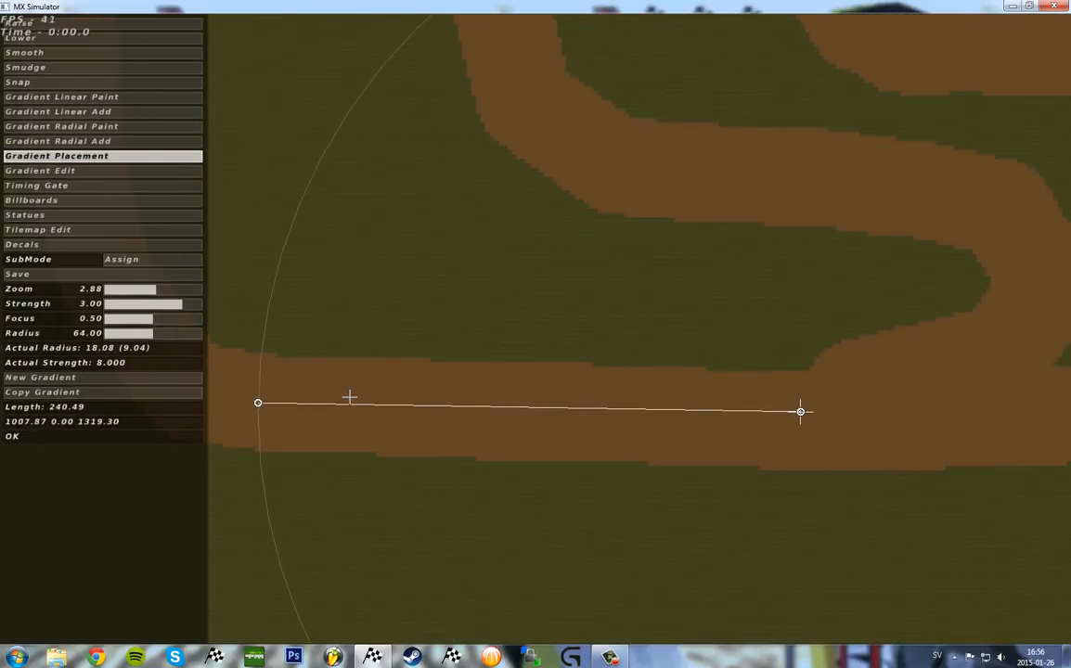
Step: Examine the reversed gradient's placement along the straight and open its profile grid in Gradient Edit
{"action": "right_click_drag", "start_coordinate": [259, 402], "coordinate": [437, 363]}
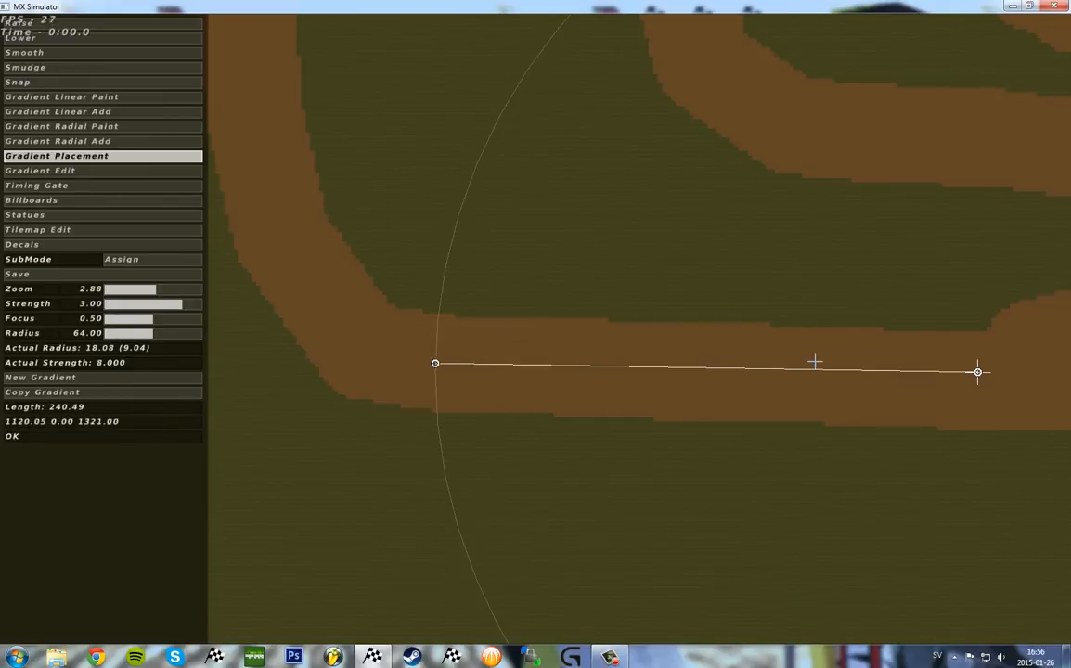
{"action": "right_click_drag", "start_coordinate": [815, 362], "coordinate": [466, 352]}
{"action": "right_click_drag", "start_coordinate": [705, 354], "coordinate": [407, 349]}
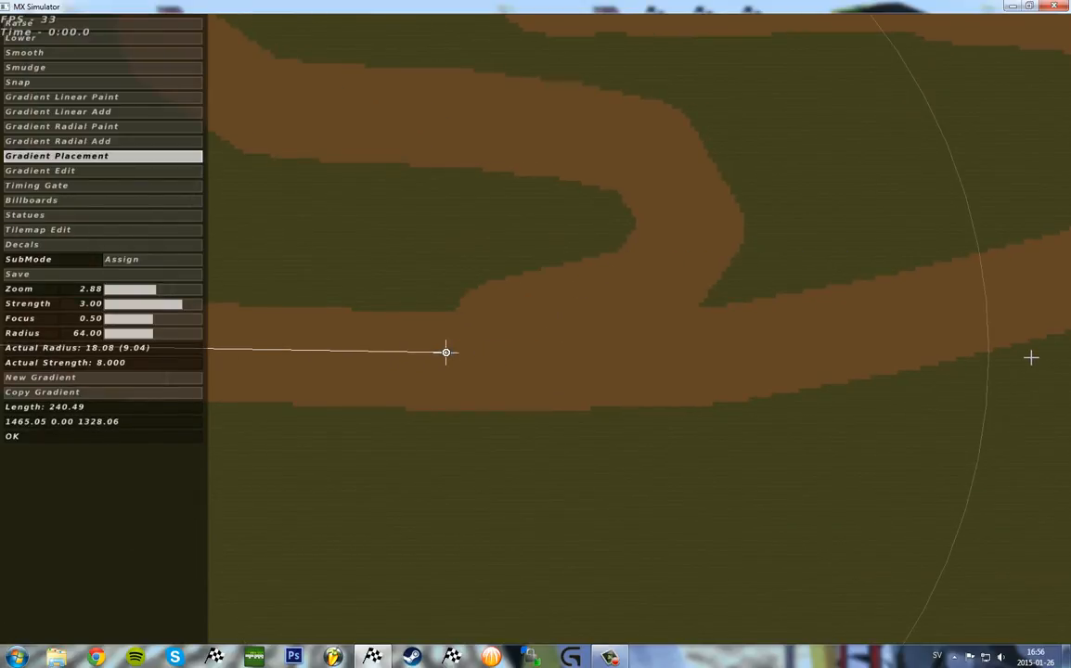
{"action": "right_click_drag", "start_coordinate": [316, 315], "coordinate": [620, 319]}
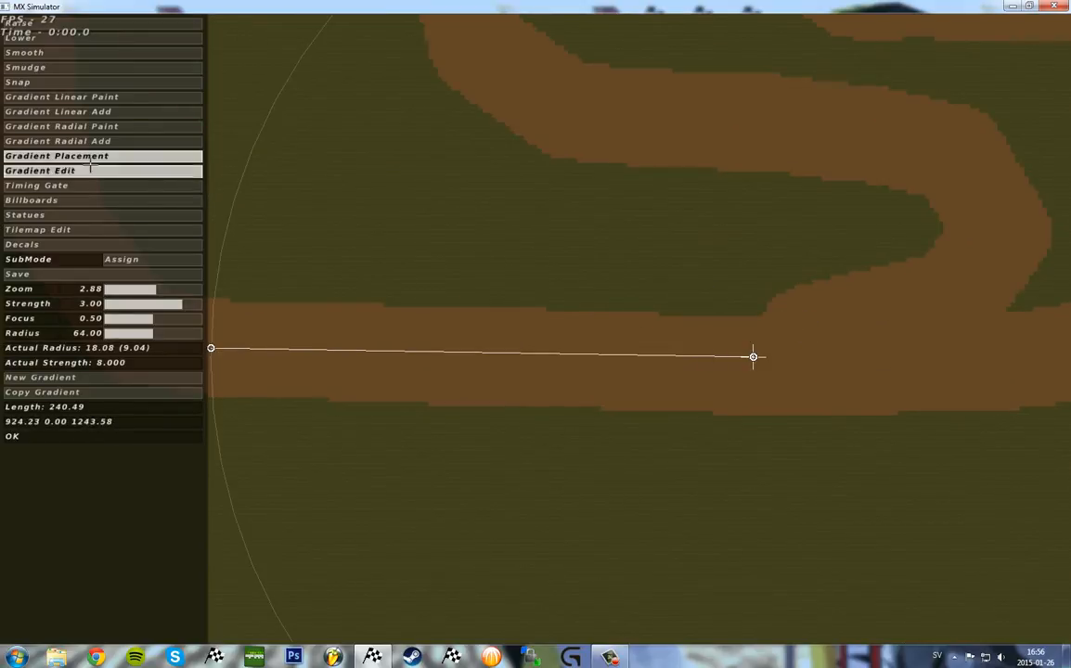
{"action": "right_click_drag", "start_coordinate": [709, 301], "coordinate": [550, 277]}
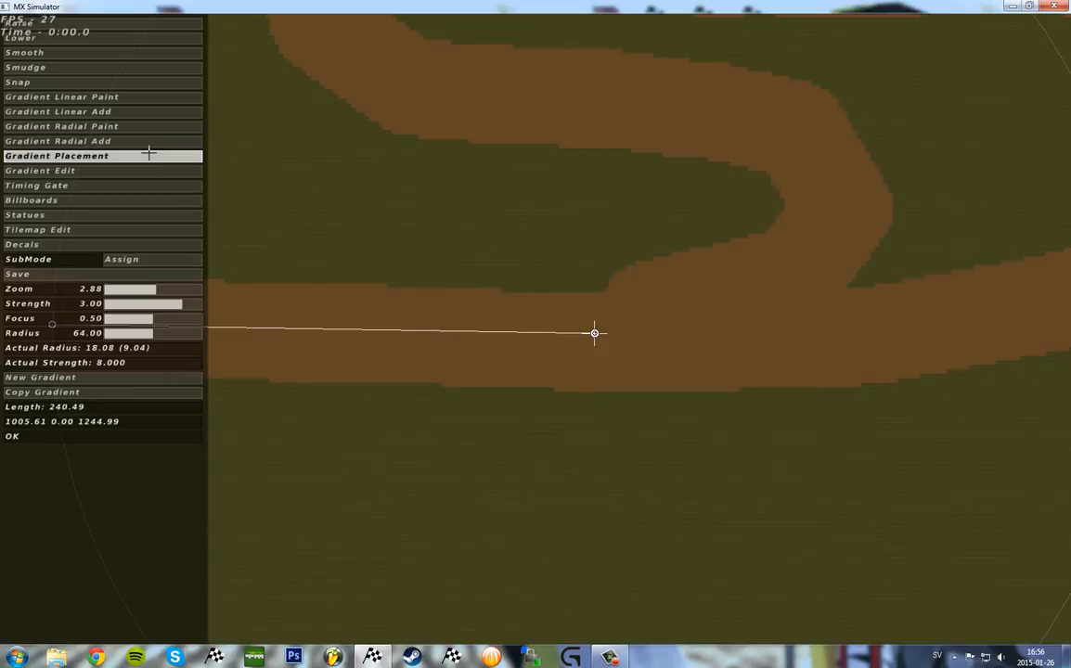
{"action": "left_click", "coordinate": [111, 170]}
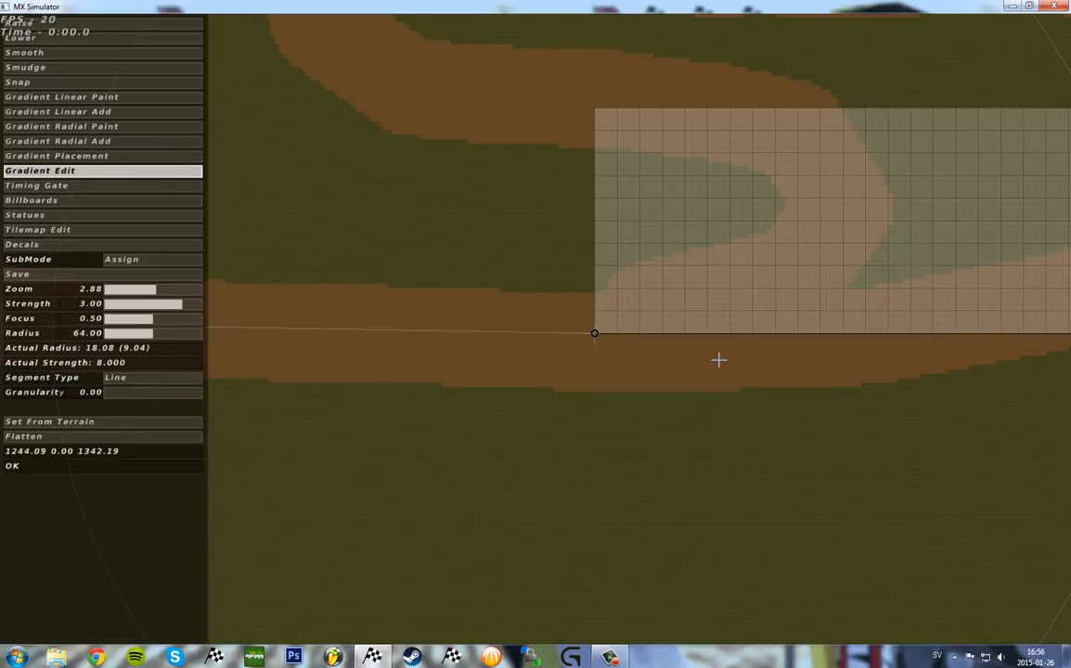
Step: Shape a takeoff at the gradient's start, curving up to a point about 17 high and continuing straight to a lip about 29 high
{"action": "left_click_drag", "start_coordinate": [164, 293], "coordinate": [168, 291]}
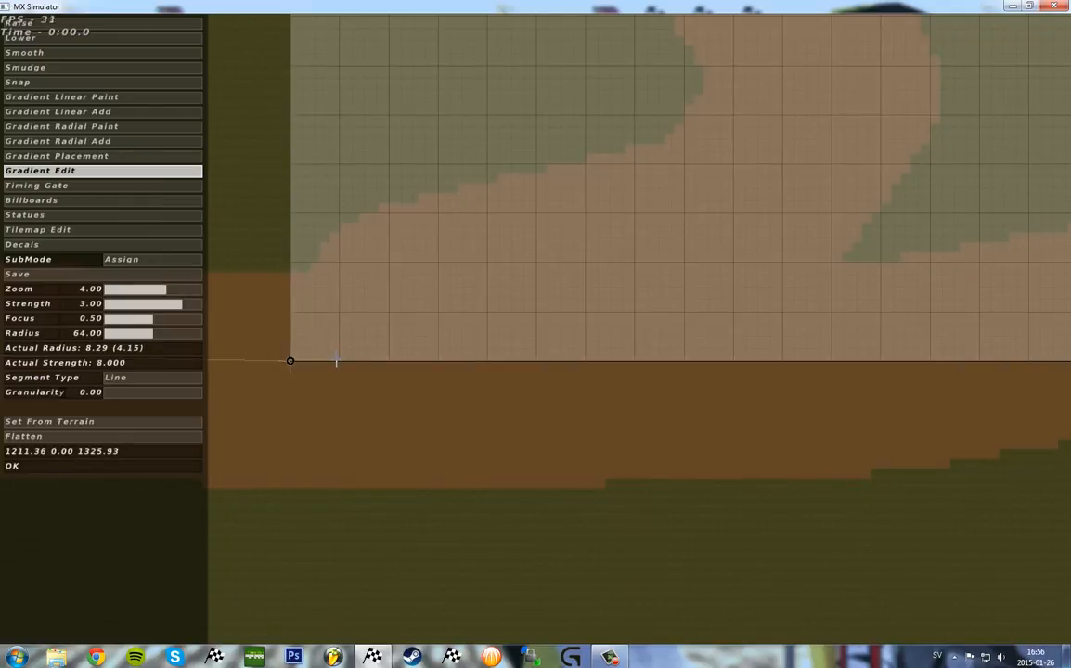
{"action": "left_click", "coordinate": [336, 361]}
{"action": "left_click", "coordinate": [166, 379]}
{"action": "left_click_drag", "start_coordinate": [510, 306], "coordinate": [548, 276]}
{"action": "left_click", "coordinate": [143, 377]}
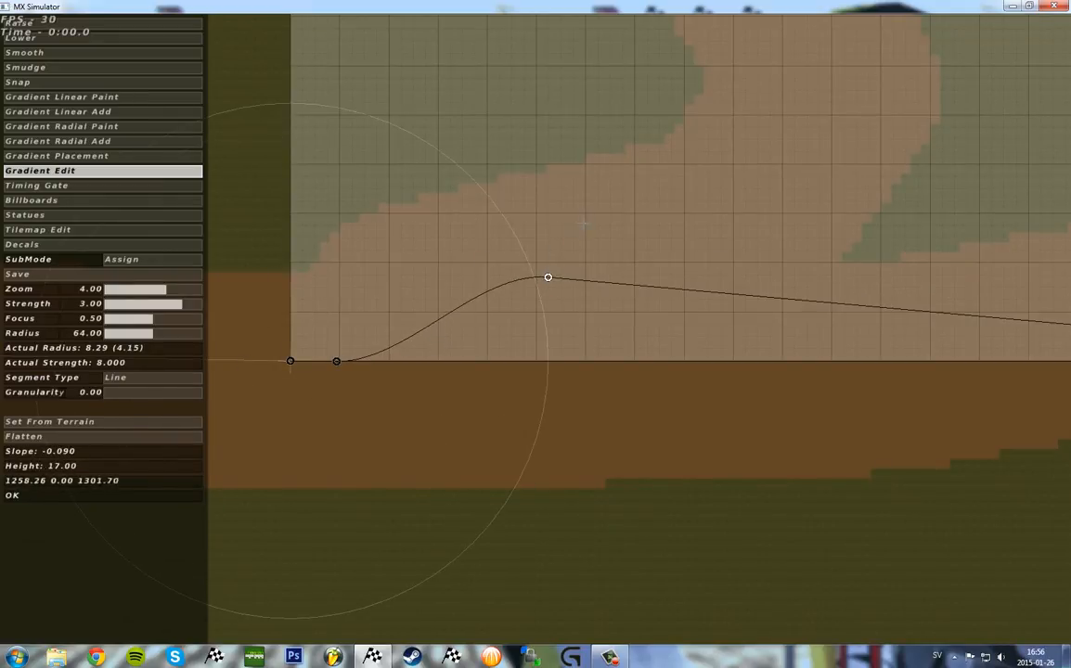
{"action": "left_click_drag", "start_coordinate": [599, 243], "coordinate": [610, 220]}
Step: Extend the profile level from the lip to a tabletop end point about 29 high, and switch the segment type to Curve
{"action": "middle_click_drag", "start_coordinate": [992, 218], "coordinate": [595, 321]}
{"action": "left_click_drag", "start_coordinate": [743, 298], "coordinate": [584, 320]}
{"action": "left_click", "coordinate": [139, 378]}
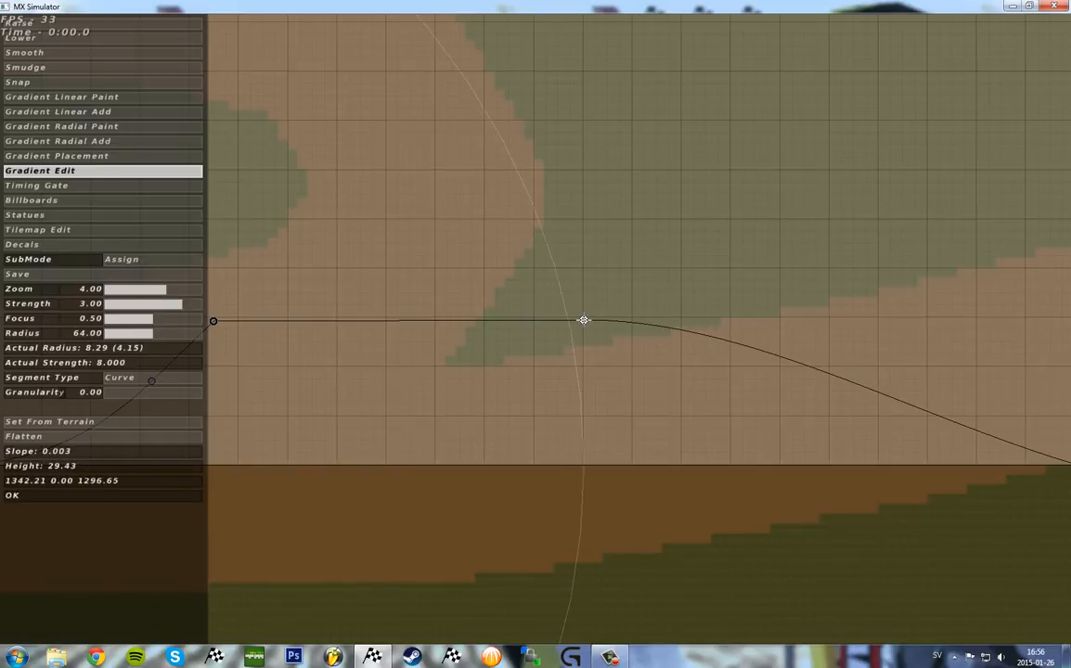
{"action": "middle_click_drag", "start_coordinate": [678, 380], "coordinate": [661, 290]}
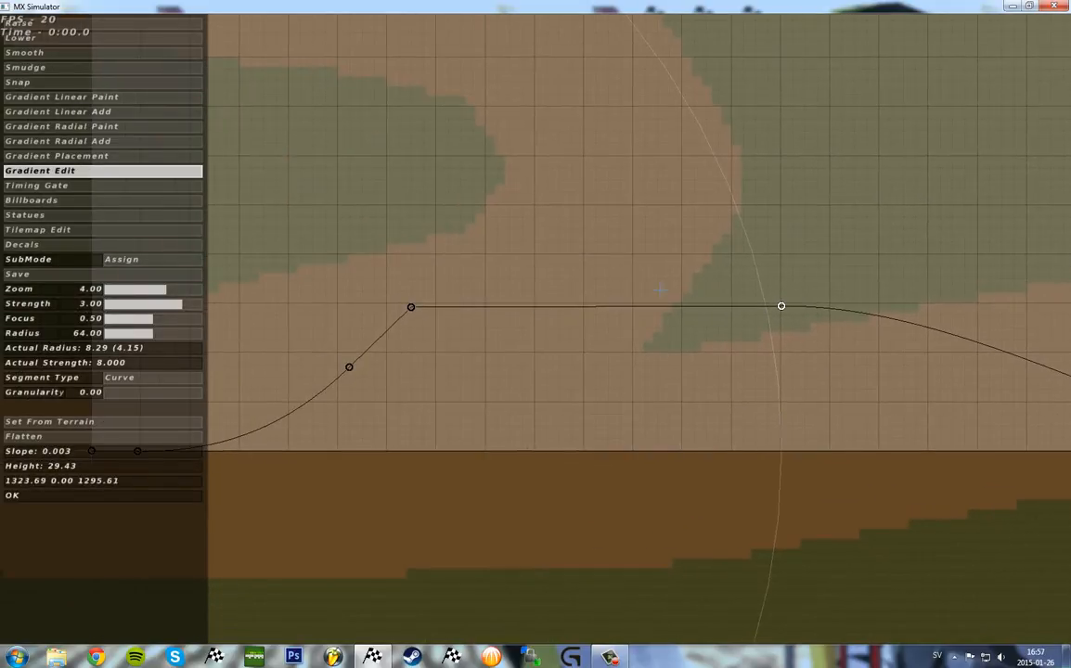
{"action": "middle_click_drag", "start_coordinate": [307, 299], "coordinate": [507, 288]}
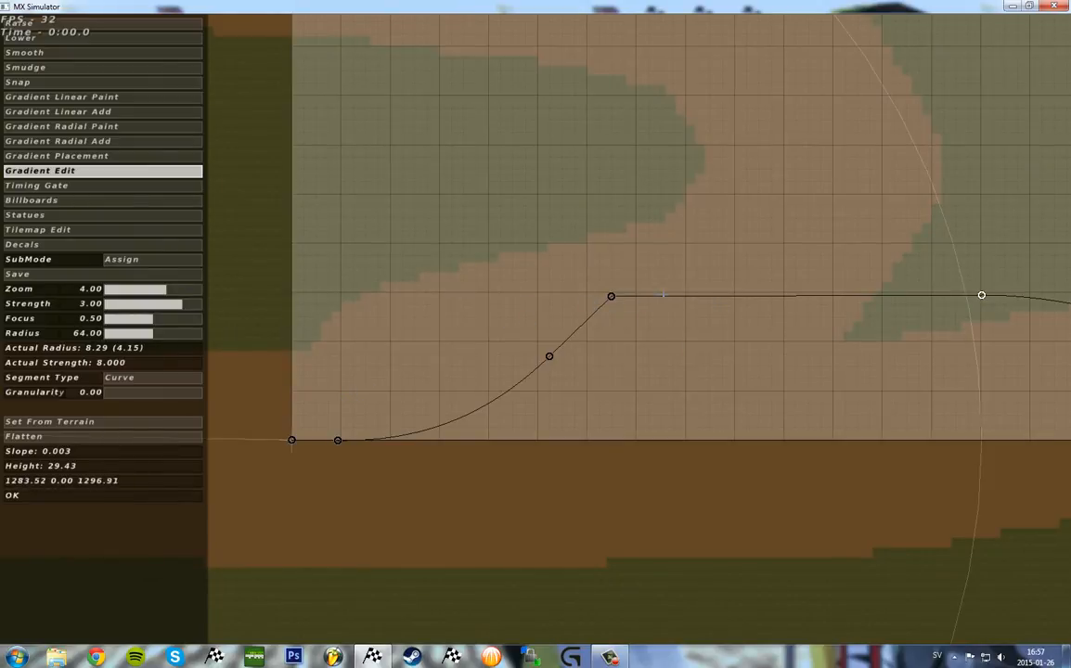
Step: Flatten the gradient profile, raise a trial peak about 35 high, and flatten it again
{"action": "left_click", "coordinate": [78, 437]}
{"action": "left_click", "coordinate": [78, 436]}
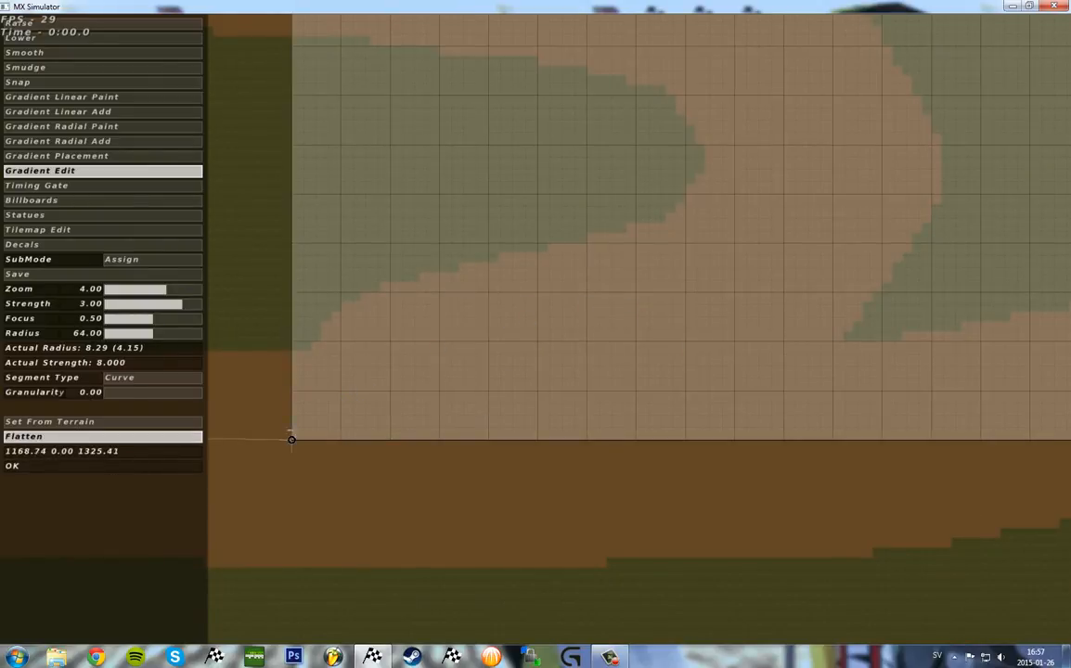
{"action": "left_click_drag", "start_coordinate": [624, 379], "coordinate": [597, 267]}
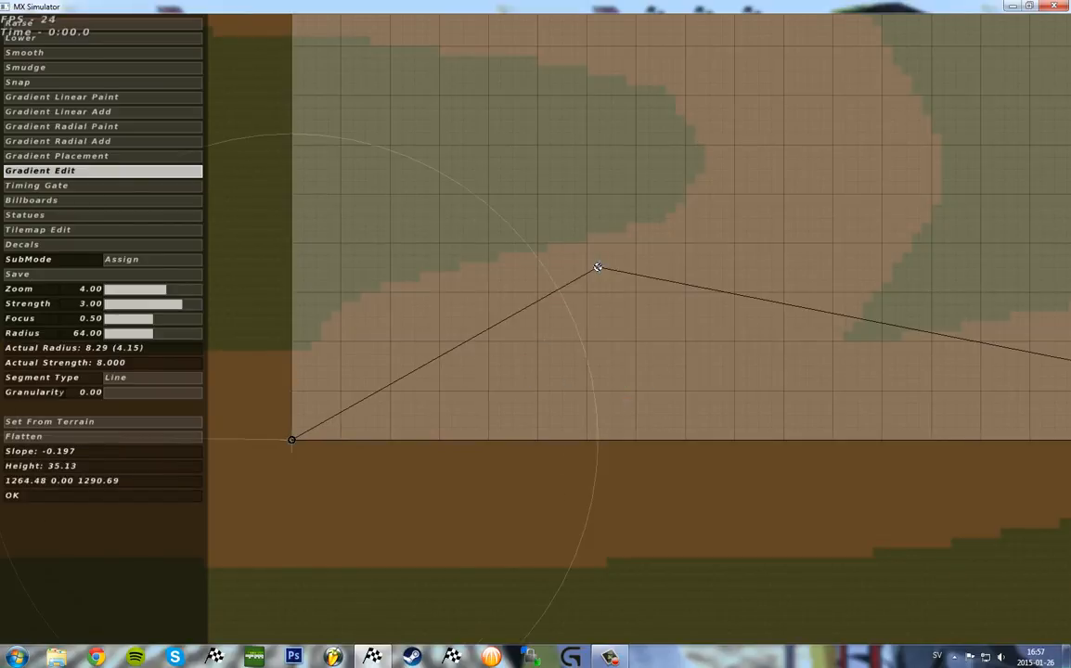
{"action": "key", "text": "f"}
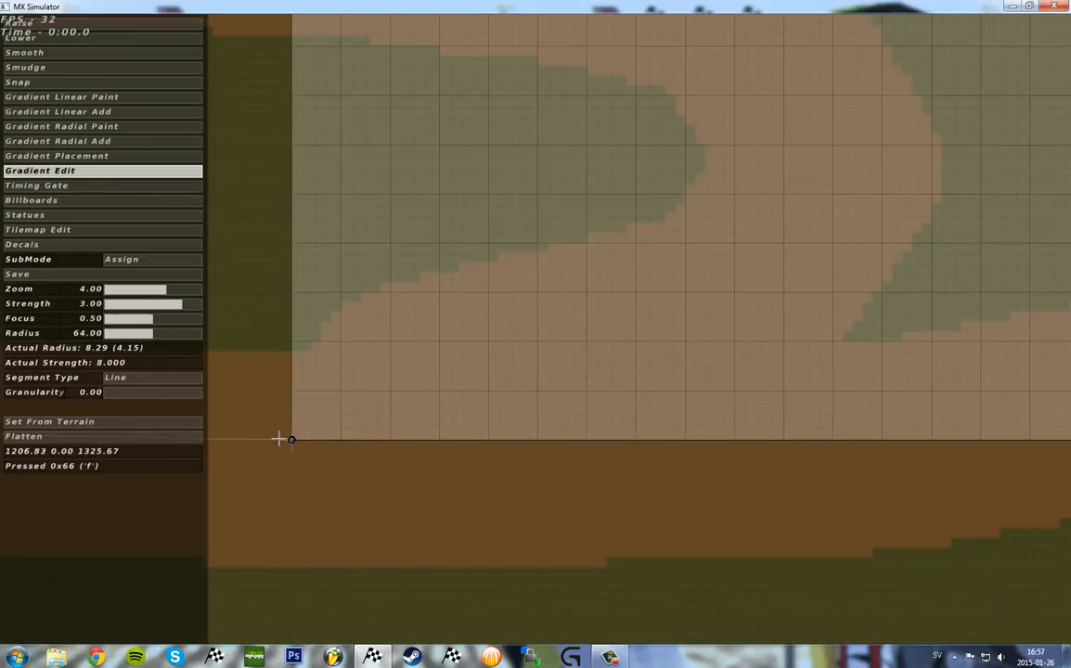
Step: Add a row of five evenly spaced points about 3.3 high from the gradient's start to the first main grid line
{"action": "left_click", "coordinate": [179, 289]}
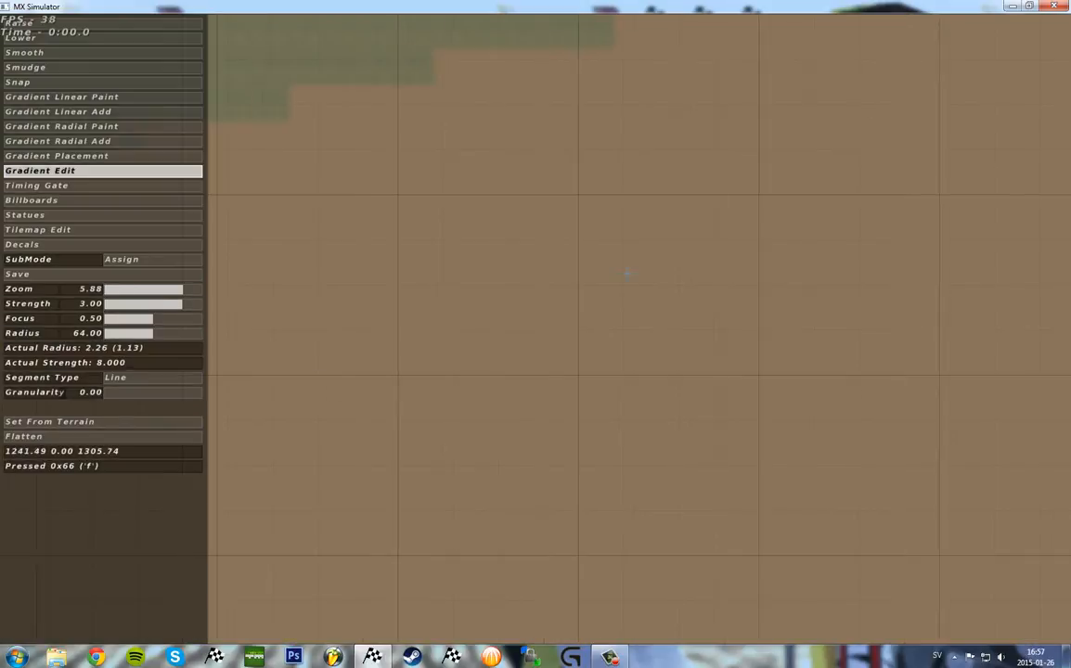
{"action": "right_click_drag", "start_coordinate": [628, 273], "coordinate": [897, 108]}
{"action": "right_click_drag", "start_coordinate": [640, 411], "coordinate": [1011, 272]}
{"action": "right_click_drag", "start_coordinate": [750, 329], "coordinate": [689, 362]}
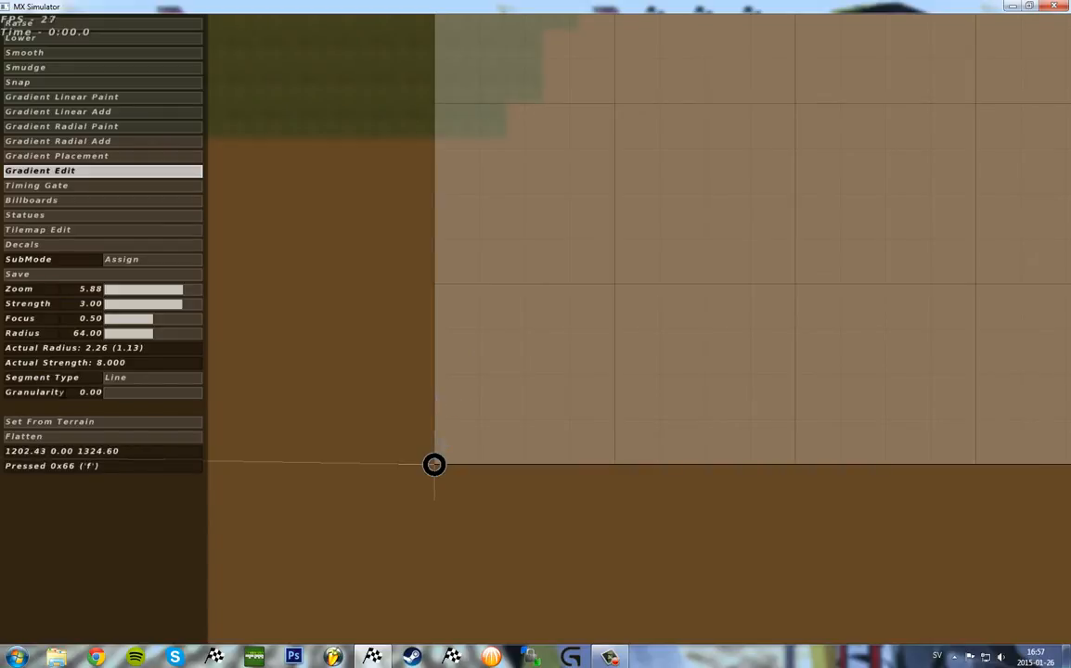
{"action": "left_click", "coordinate": [435, 406]}
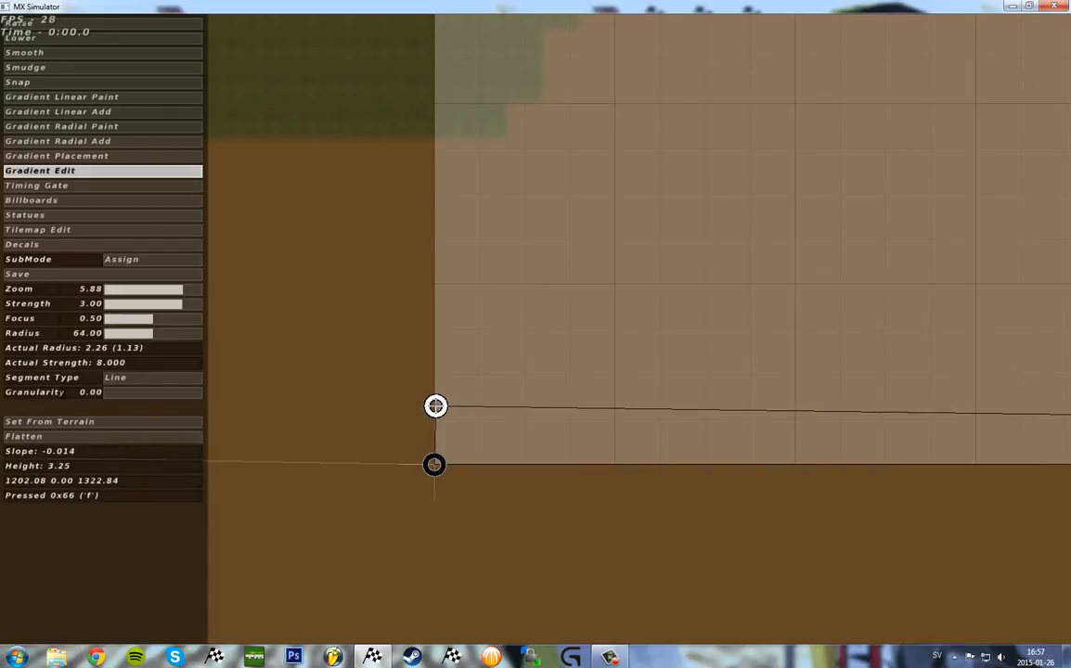
{"action": "left_click", "coordinate": [478, 403]}
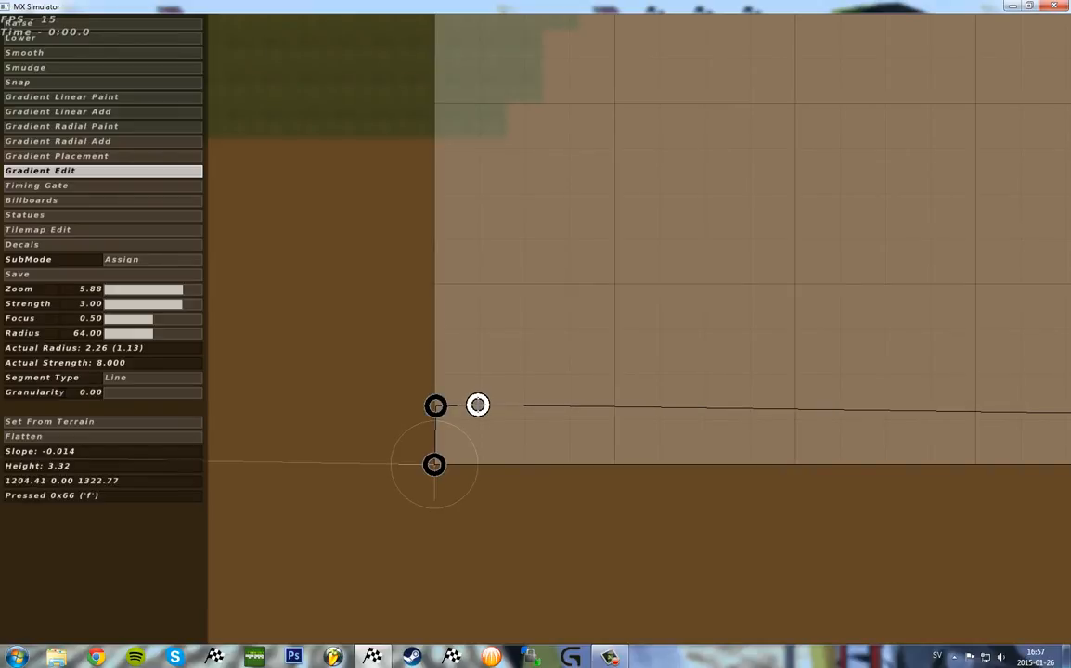
{"action": "left_click", "coordinate": [525, 406]}
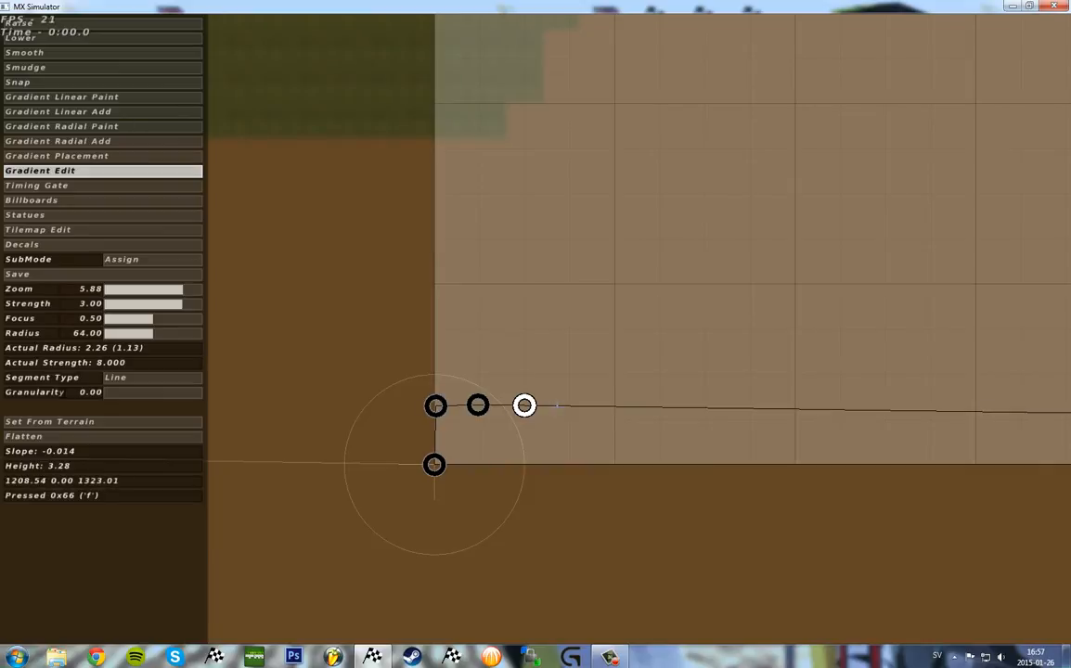
{"action": "left_click", "coordinate": [570, 406]}
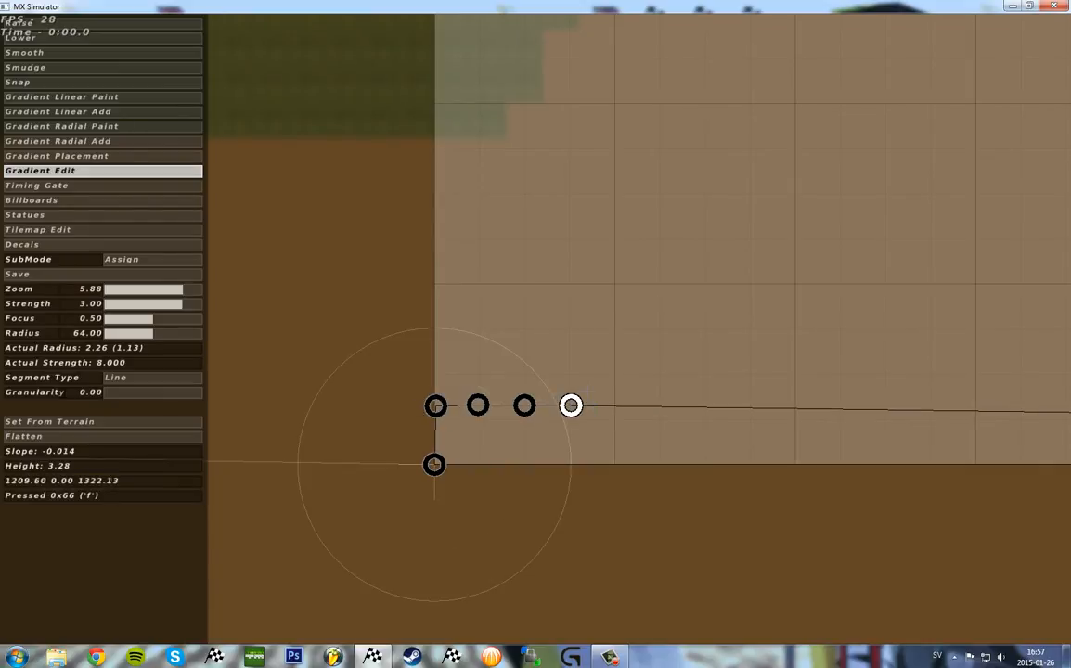
{"action": "left_click", "coordinate": [615, 403]}
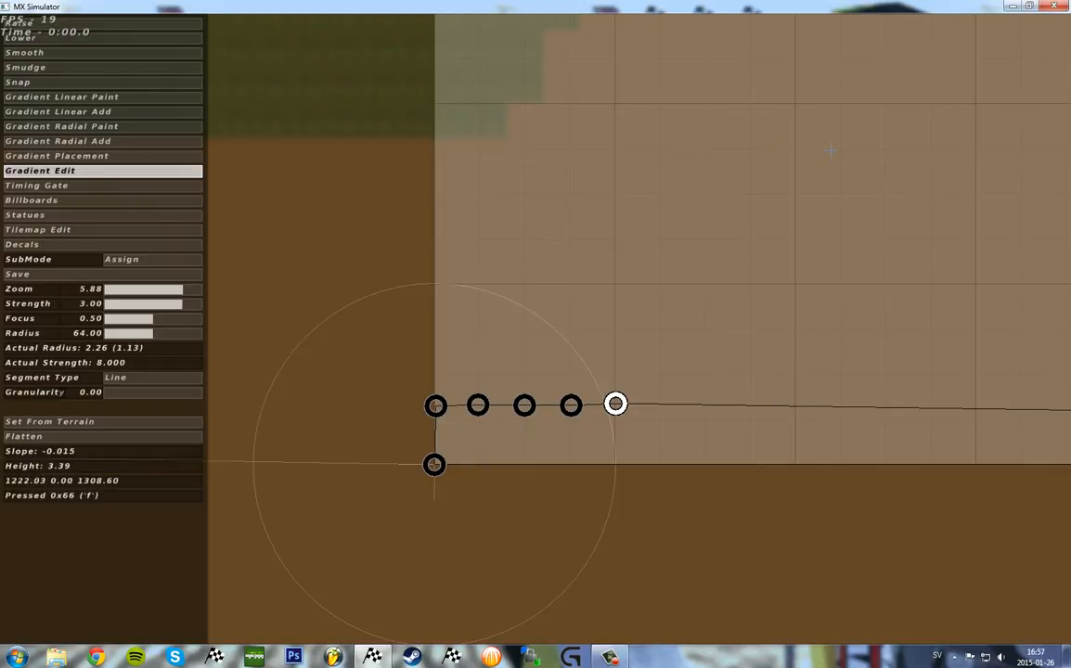
Step: Step the profile straight up one grid square from the start and add a level point about 9.9 high beyond it
{"action": "right_click_drag", "start_coordinate": [831, 150], "coordinate": [588, 244]}
{"action": "right_click_drag", "start_coordinate": [368, 428], "coordinate": [548, 249]}
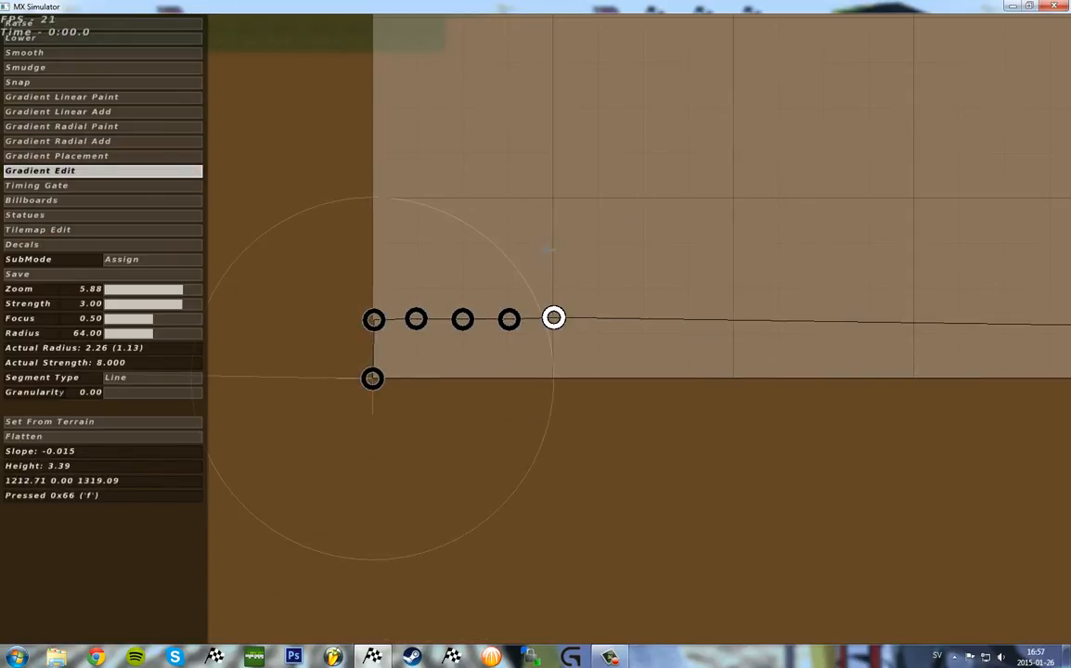
{"action": "left_click", "coordinate": [554, 200]}
{"action": "right_click_drag", "start_coordinate": [554, 200], "coordinate": [437, 262]}
{"action": "left_click", "coordinate": [610, 264]}
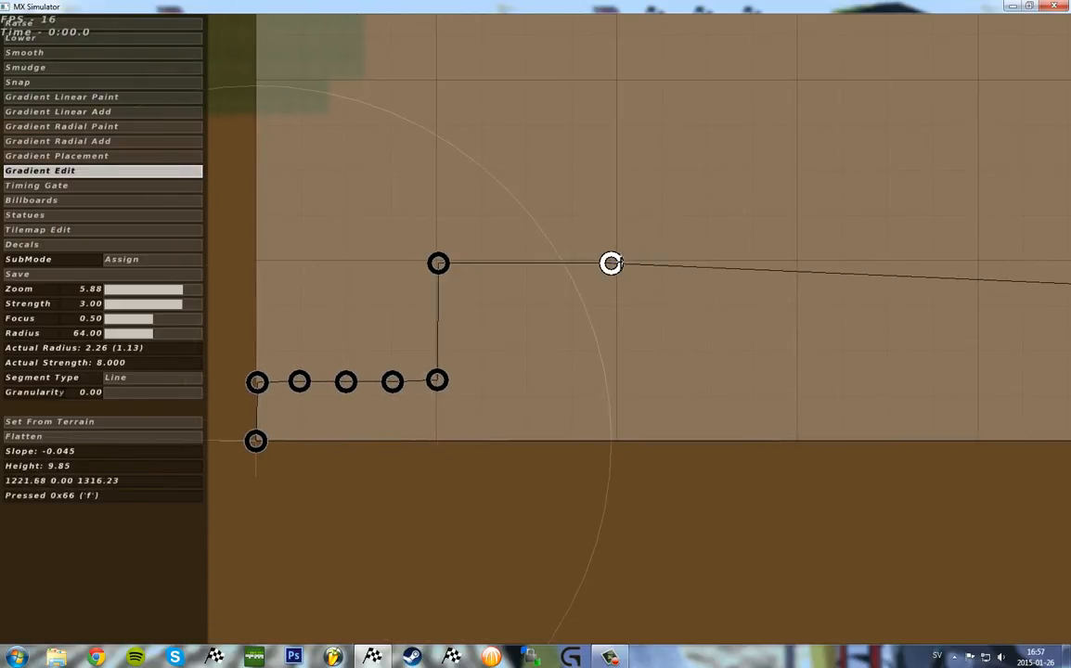
Step: Extend the profile with more points roughly level at about 10 high, and flatten the whole profile
{"action": "left_click", "coordinate": [797, 260]}
{"action": "right_click_drag", "start_coordinate": [797, 260], "coordinate": [579, 261]}
{"action": "left_click", "coordinate": [627, 262]}
{"action": "left_click", "coordinate": [675, 261]}
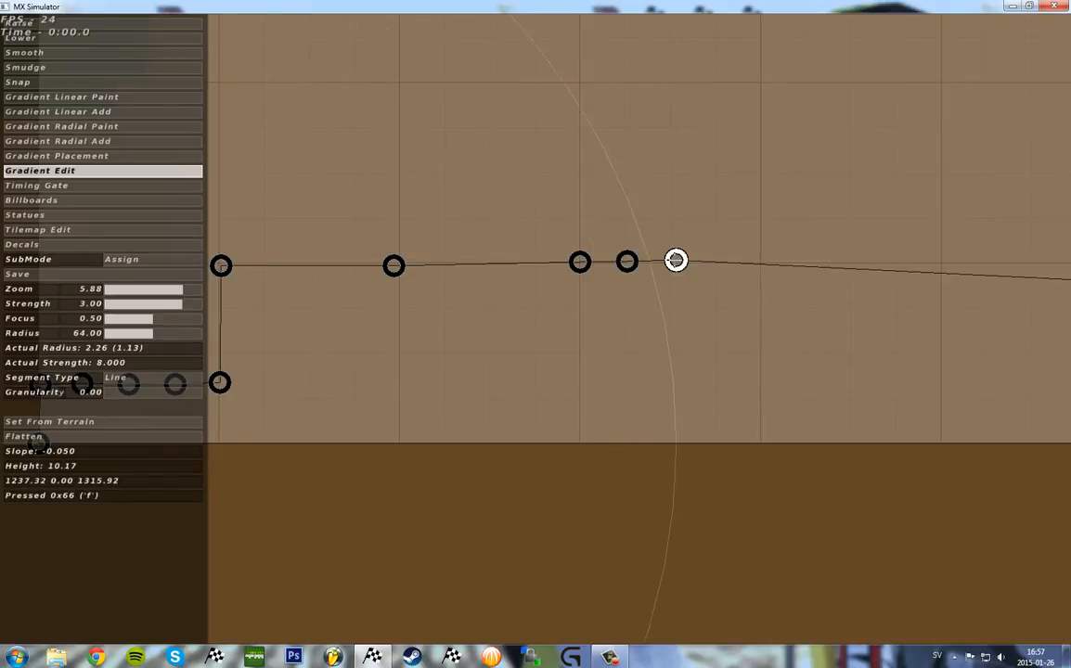
{"action": "left_click", "coordinate": [715, 260]}
{"action": "key", "text": "f"}
{"action": "right_click_drag", "start_coordinate": [440, 334], "coordinate": [875, 242]}
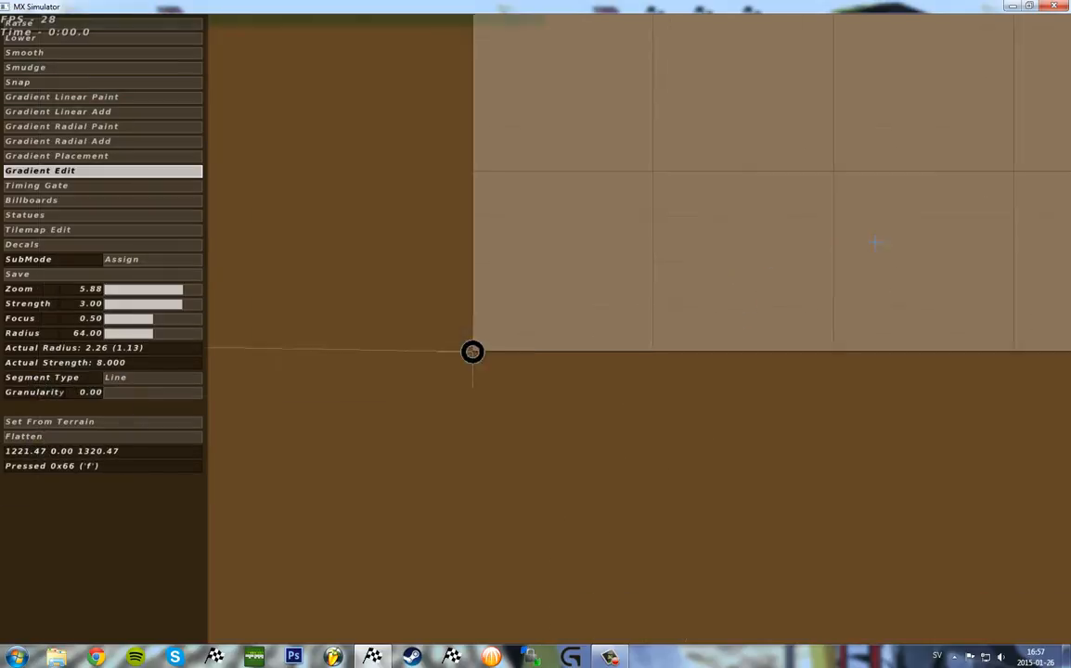
{"action": "right_click_drag", "start_coordinate": [472, 352], "coordinate": [334, 441]}
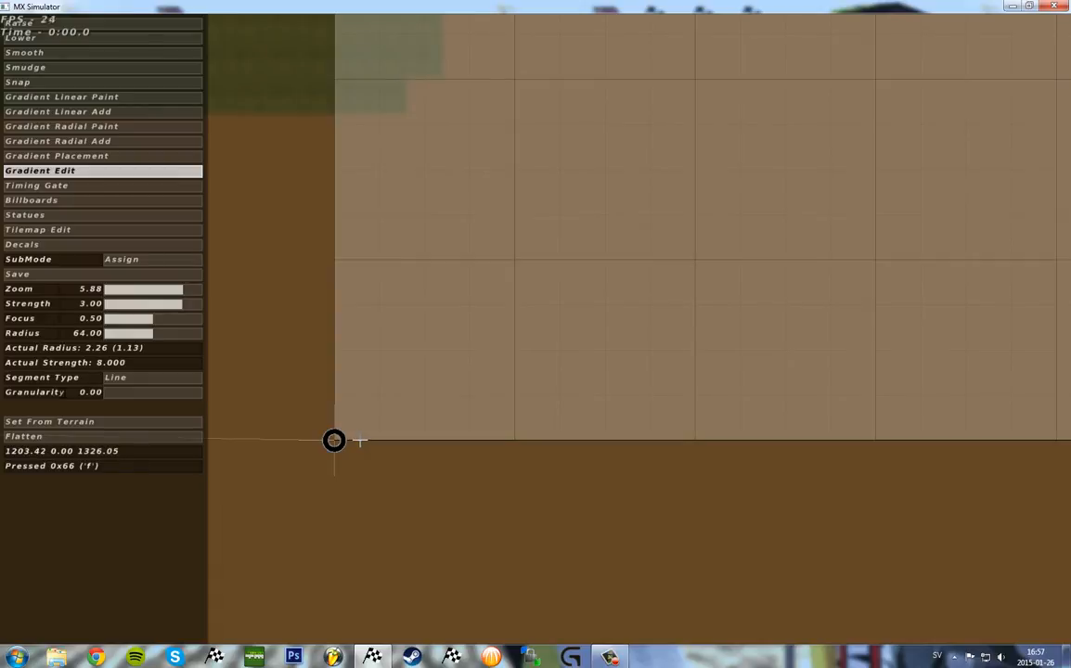
{"action": "left_click", "coordinate": [360, 441]}
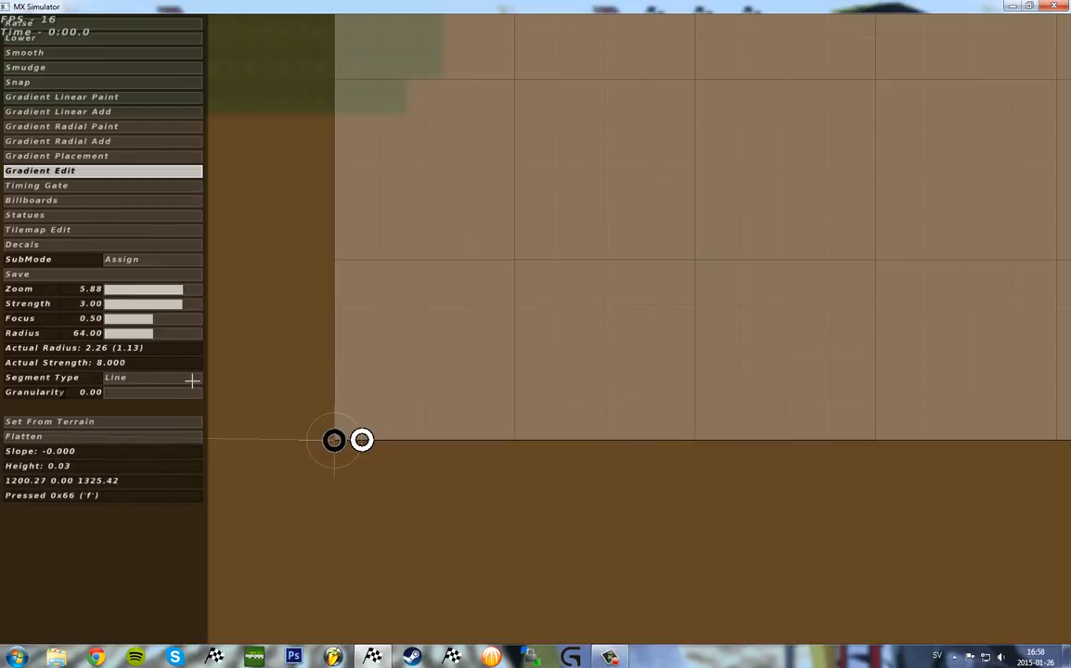
{"action": "mouse_move", "coordinate": [334, 440]}
{"action": "left_mouse_down"}
{"action": "mouse_move", "coordinate": [478, 376]}
{"action": "mouse_move", "coordinate": [478, 323]}
{"action": "left_mouse_up"}
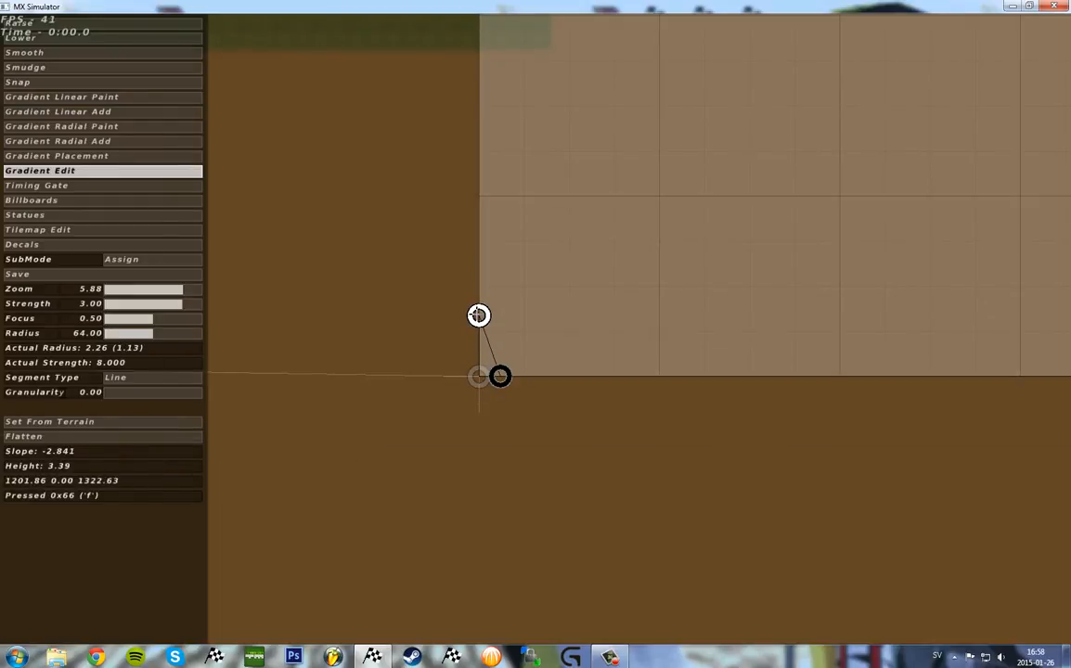
{"action": "left_click_drag", "start_coordinate": [386, 340], "coordinate": [466, 329]}
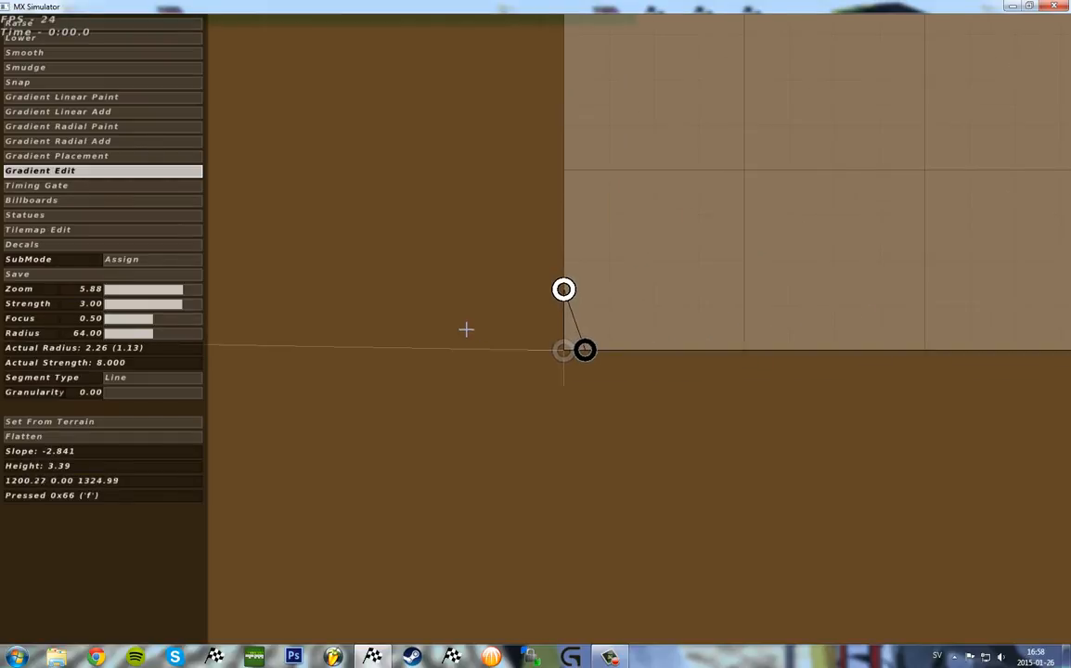
{"action": "right_click_drag", "start_coordinate": [867, 306], "coordinate": [502, 327]}
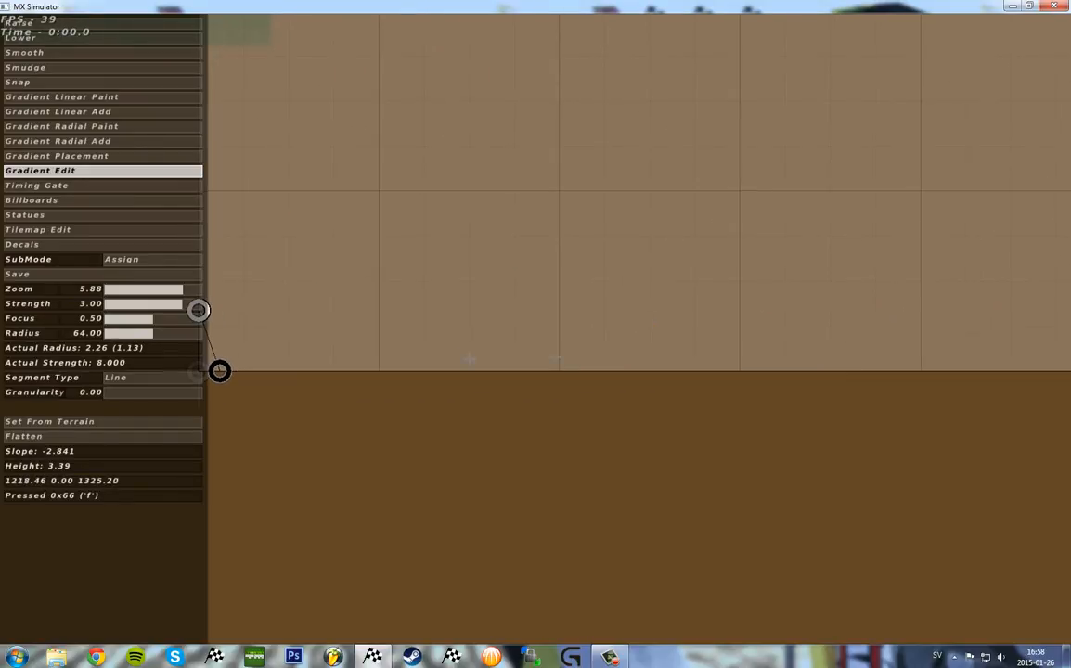
{"action": "right_click_drag", "start_coordinate": [244, 324], "coordinate": [754, 297]}
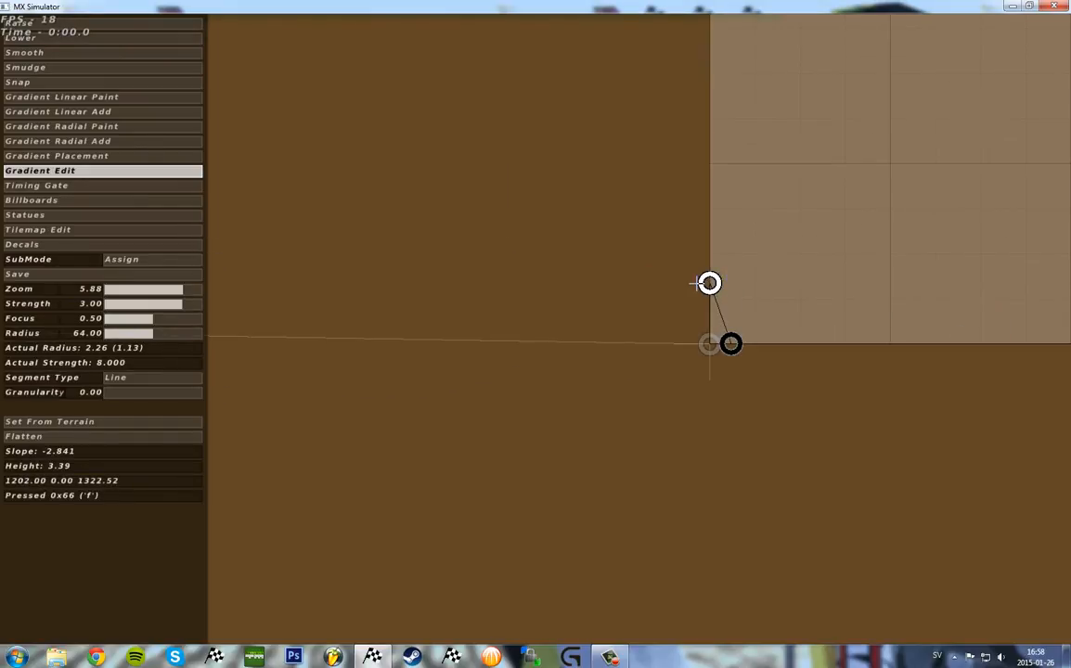
{"action": "right_click_drag", "start_coordinate": [806, 292], "coordinate": [607, 306]}
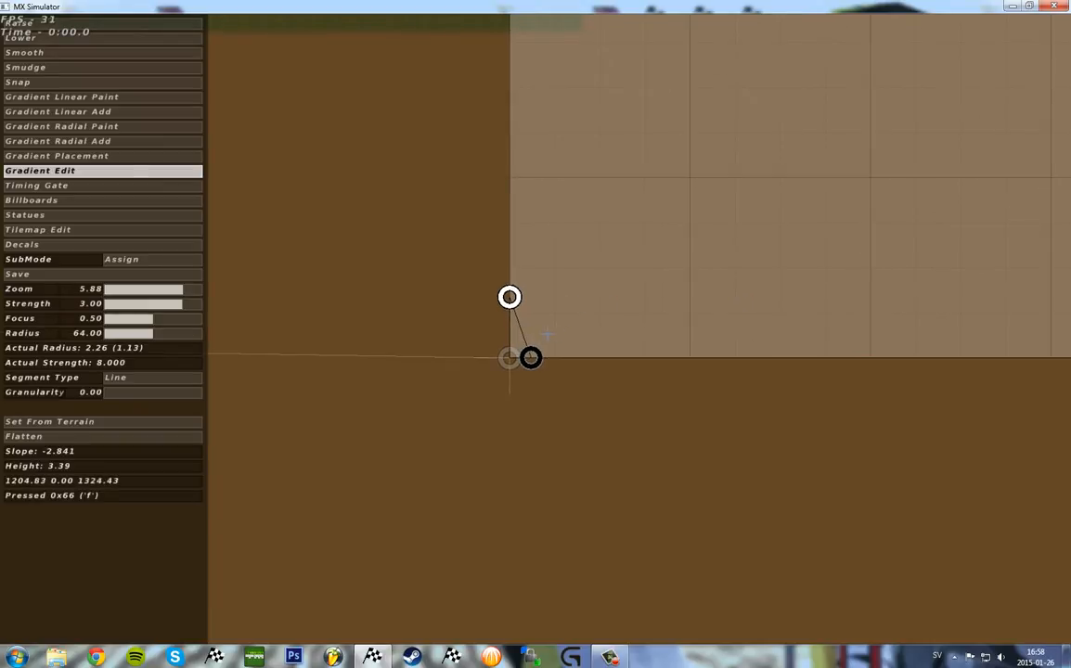
{"action": "left_click", "coordinate": [505, 340]}
Step: Add a ground-level point right beside the gradient's starting point and set the segment type to Curve
{"action": "left_click_drag", "start_coordinate": [200, 294], "coordinate": [237, 289]}
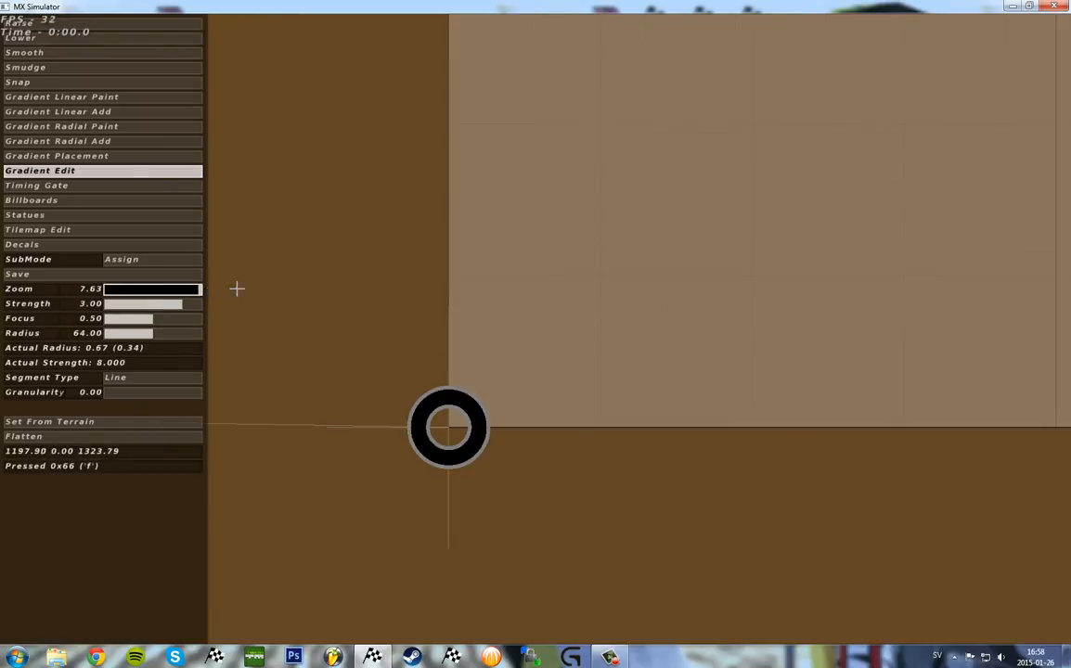
{"action": "left_click", "coordinate": [503, 427]}
{"action": "left_click_drag", "start_coordinate": [505, 428], "coordinate": [503, 428]}
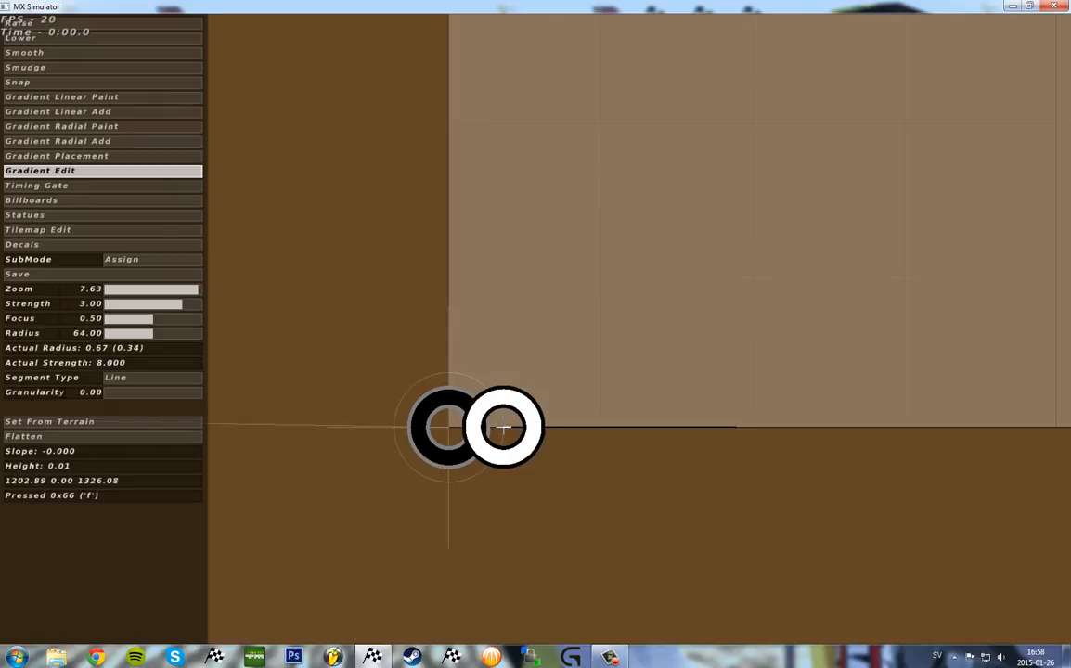
{"action": "right_click_drag", "start_coordinate": [884, 416], "coordinate": [707, 392]}
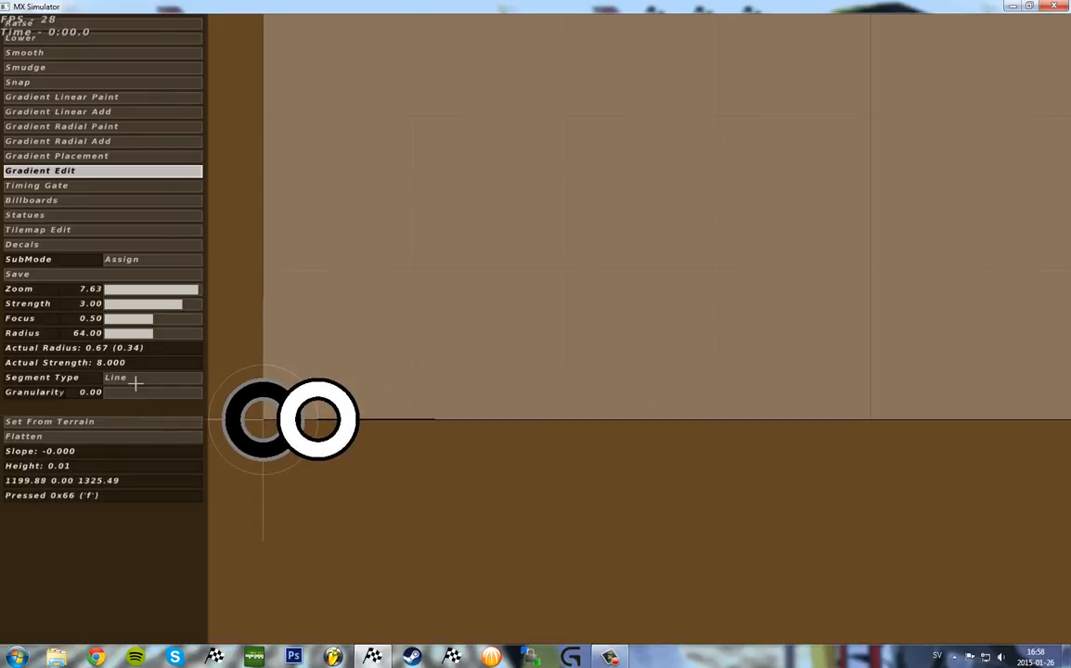
{"action": "right_click_drag", "start_coordinate": [481, 382], "coordinate": [695, 355]}
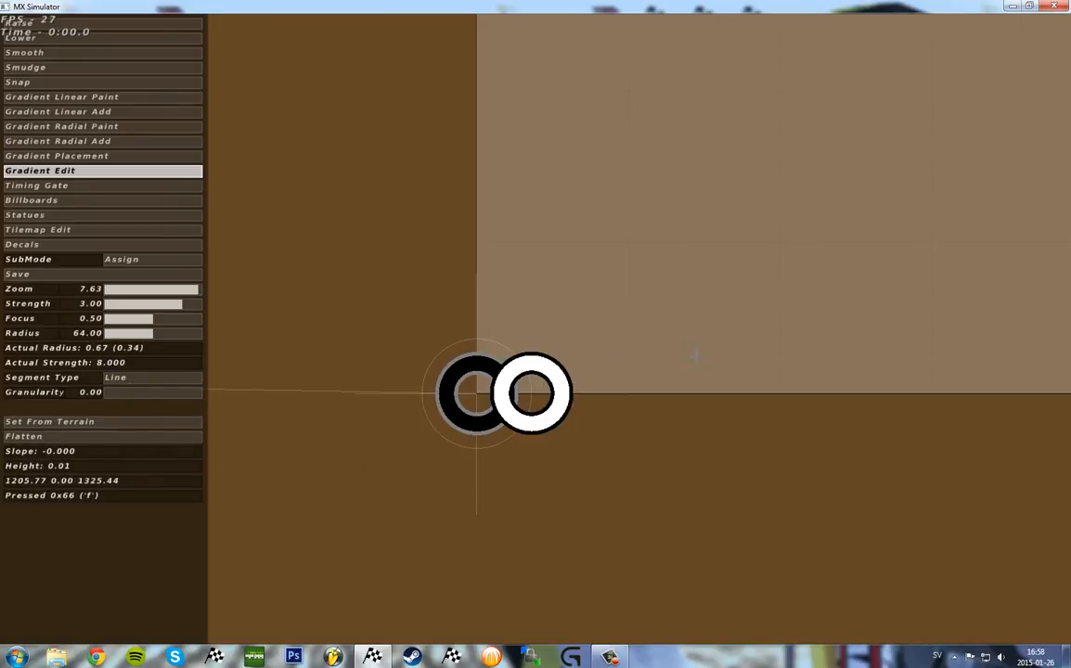
{"action": "left_click", "coordinate": [158, 378]}
Step: Curve the profile up to a point about 7.4 high three grid squares from the start, and set the segment type to Line
{"action": "left_click_drag", "start_coordinate": [192, 290], "coordinate": [183, 290]}
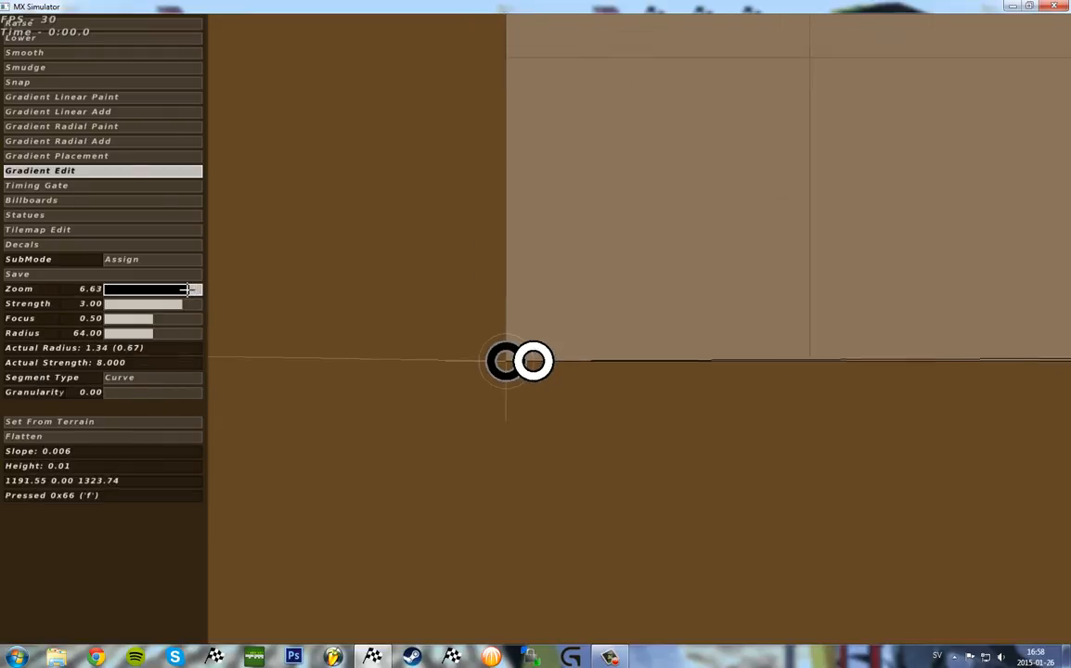
{"action": "left_click_drag", "start_coordinate": [436, 420], "coordinate": [777, 346]}
{"action": "right_click_drag", "start_coordinate": [777, 346], "coordinate": [597, 363]}
{"action": "left_click_drag", "start_coordinate": [597, 363], "coordinate": [783, 304]}
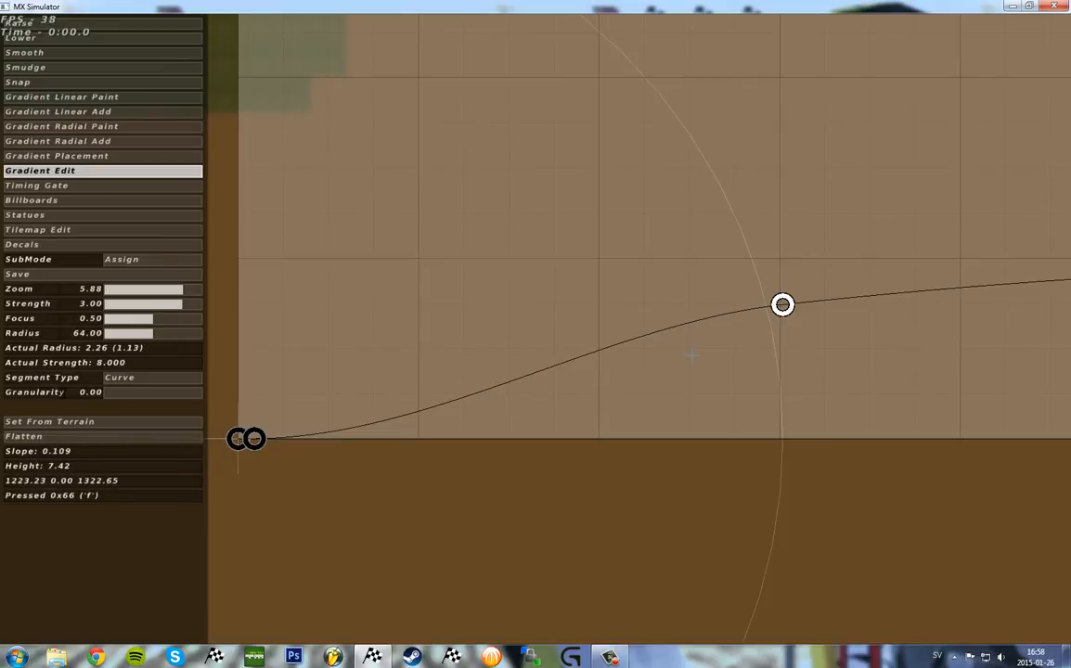
{"action": "left_click", "coordinate": [146, 378]}
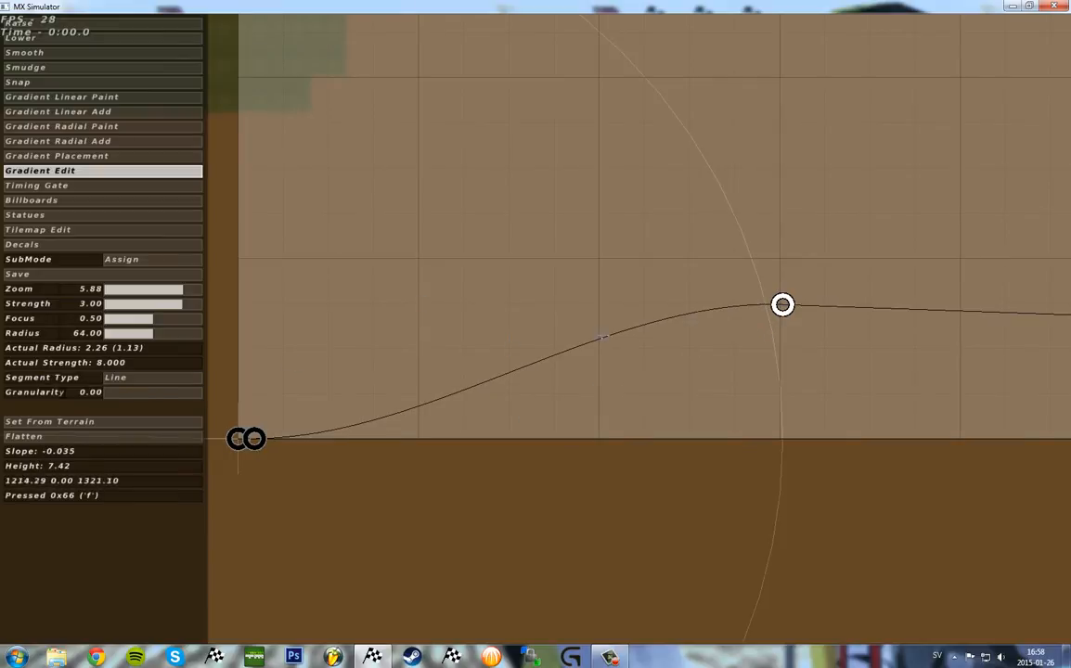
Step: Raise the lip point to one grid square high and add a point about 7 high before it to straighten the takeoff
{"action": "left_click_drag", "start_coordinate": [783, 305], "coordinate": [779, 257]}
{"action": "left_click_drag", "start_coordinate": [640, 338], "coordinate": [675, 313]}
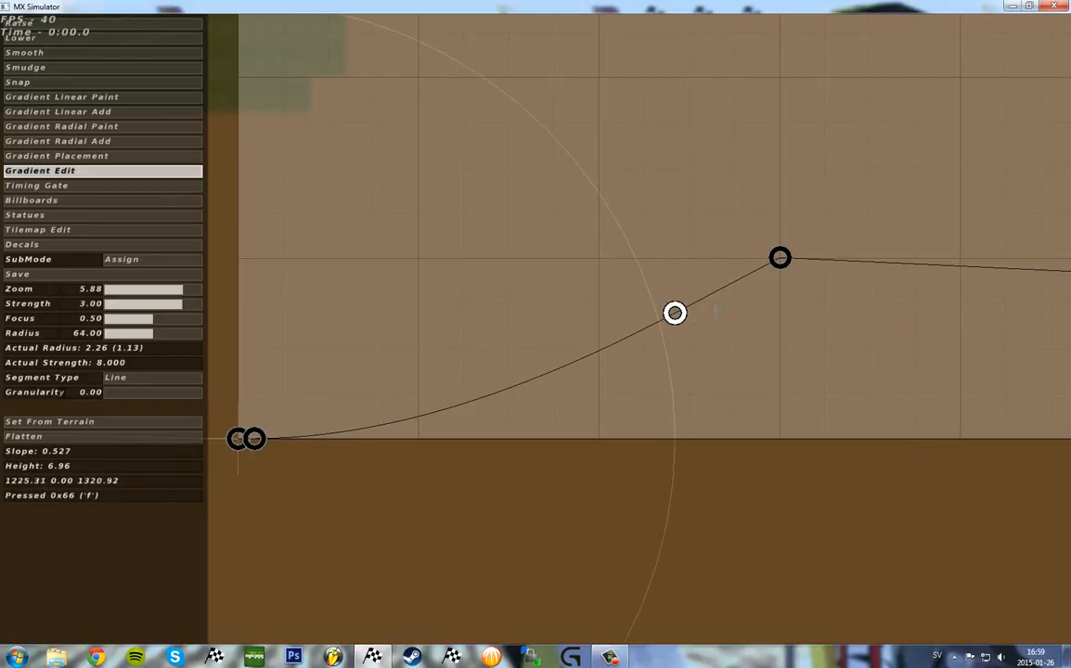
{"action": "scroll", "coordinate": [403, 300], "scroll_direction": "down", "scroll_amount": 3}
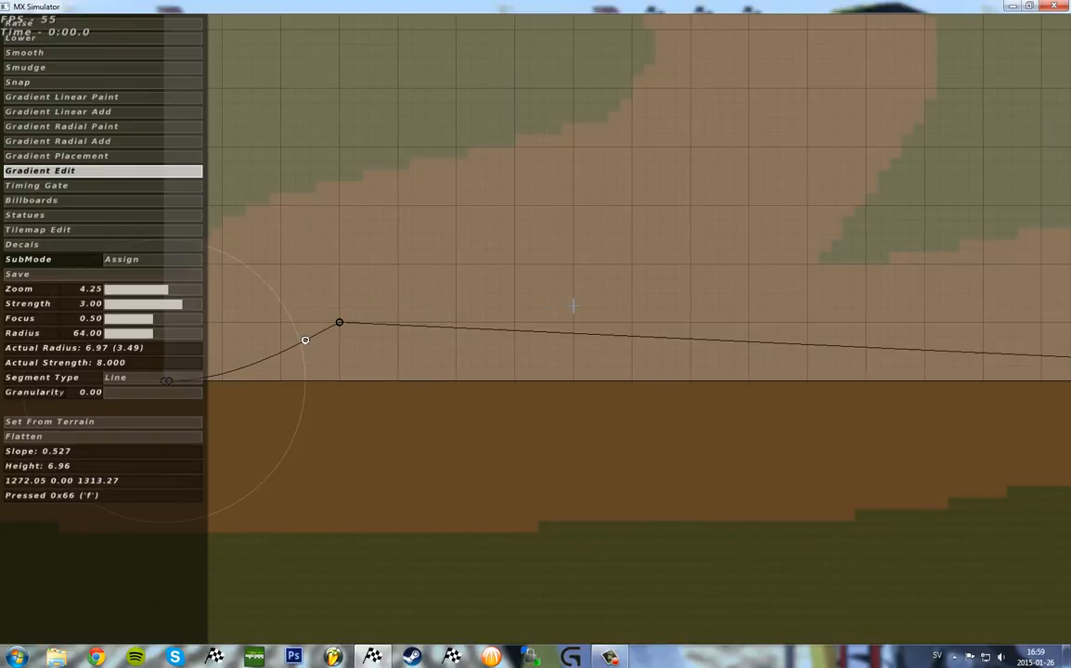
Step: Add a line point about 10 high, seven grid squares past the takeoff lip, to form a level tabletop
{"action": "middle_click_drag", "start_coordinate": [572, 305], "coordinate": [334, 300]}
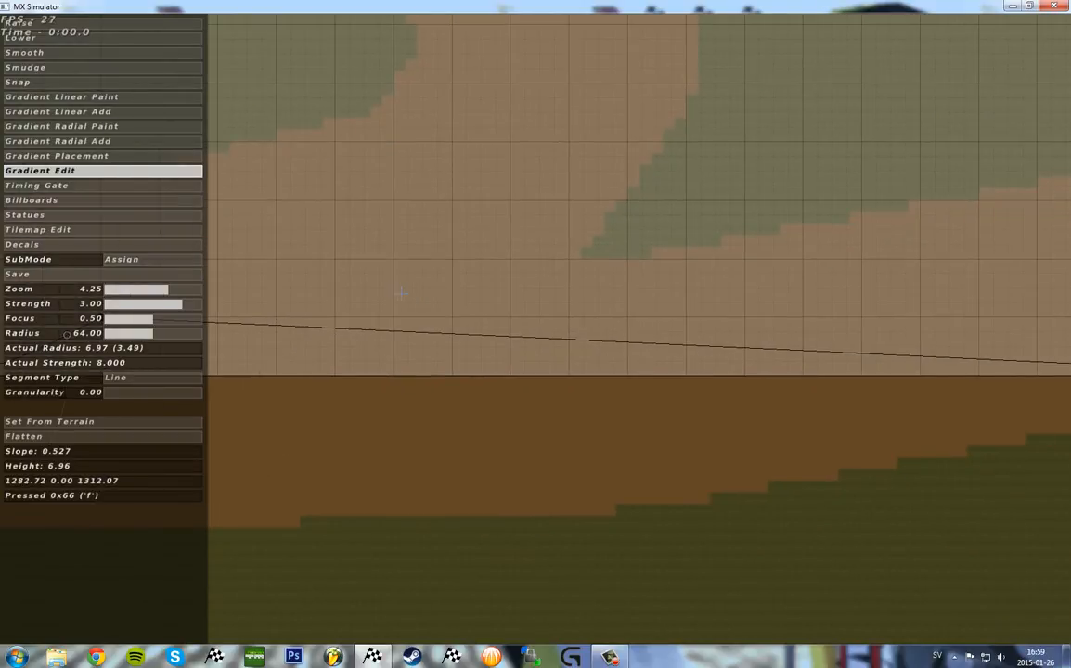
{"action": "middle_click_drag", "start_coordinate": [512, 298], "coordinate": [715, 309]}
{"action": "left_click", "coordinate": [723, 313]}
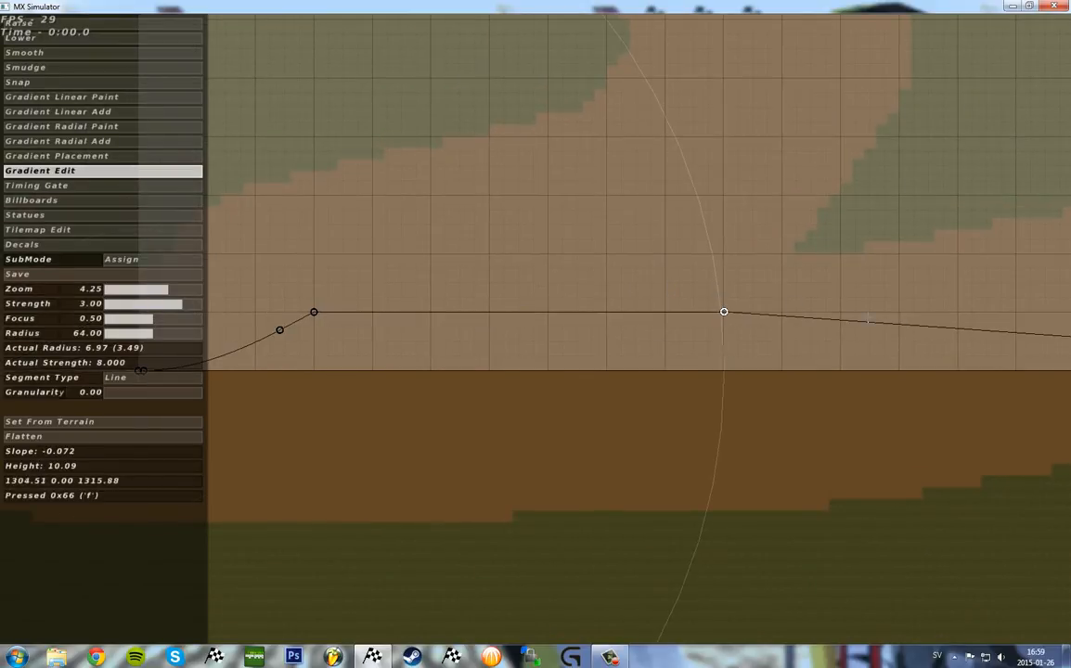
Step: Curve the profile down to a ground-level point about six grid squares past the tabletop's end, and set the segment type to Line
{"action": "middle_click_drag", "start_coordinate": [894, 322], "coordinate": [927, 303]}
{"action": "middle_click_drag", "start_coordinate": [517, 294], "coordinate": [135, 295]}
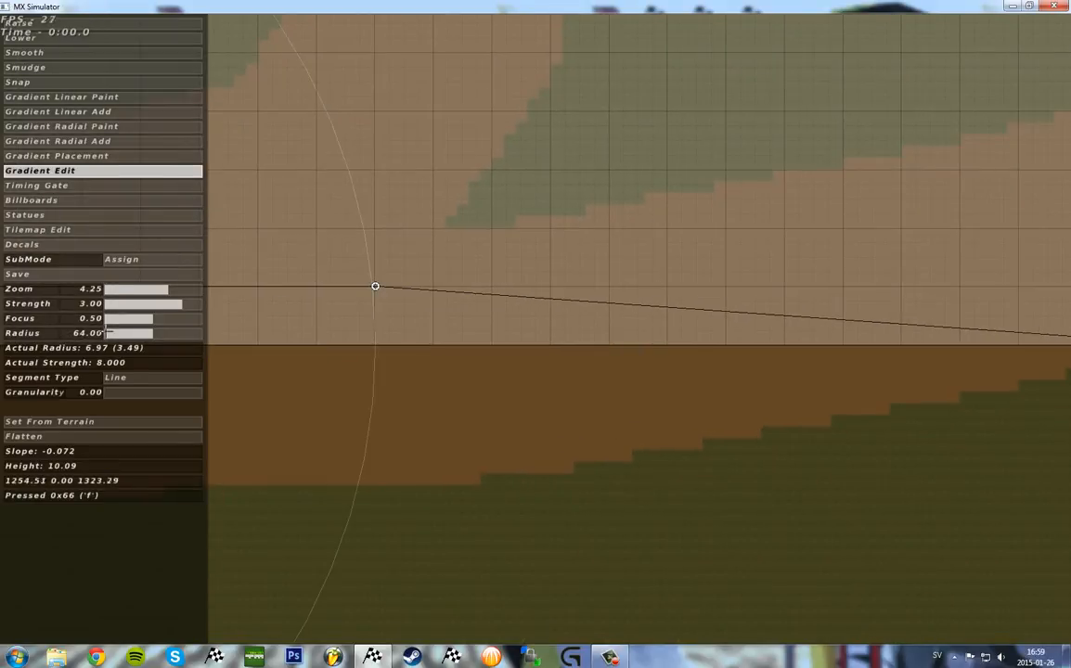
{"action": "left_click", "coordinate": [136, 376]}
{"action": "left_click", "coordinate": [136, 377]}
{"action": "left_click", "coordinate": [139, 376]}
{"action": "middle_click_drag", "start_coordinate": [448, 287], "coordinate": [140, 259]}
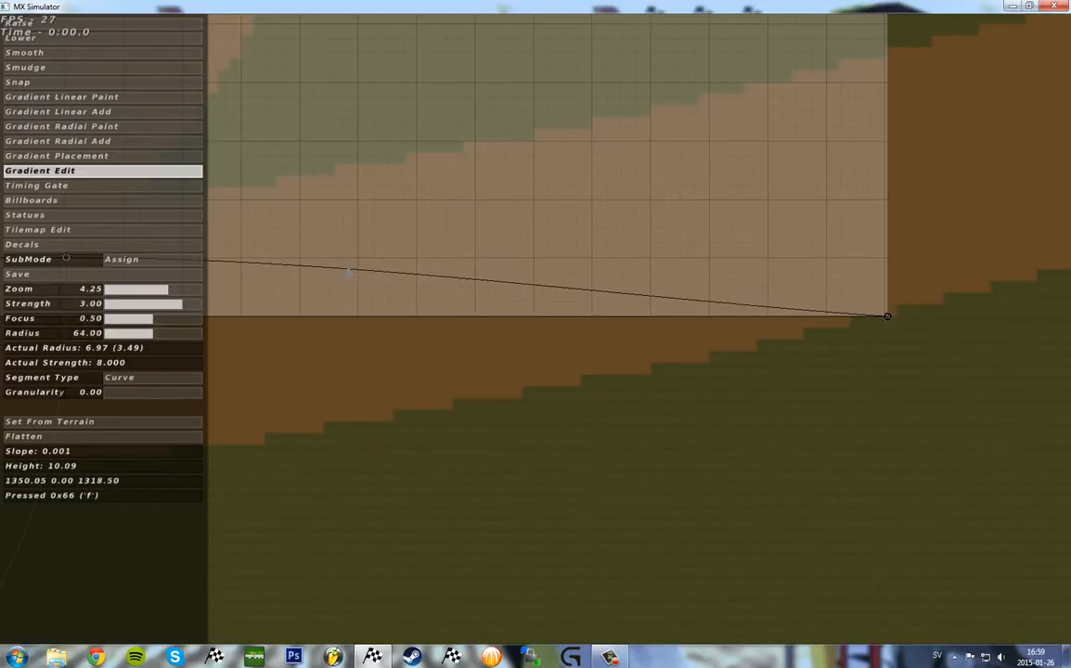
{"action": "left_click_drag", "start_coordinate": [380, 243], "coordinate": [429, 316]}
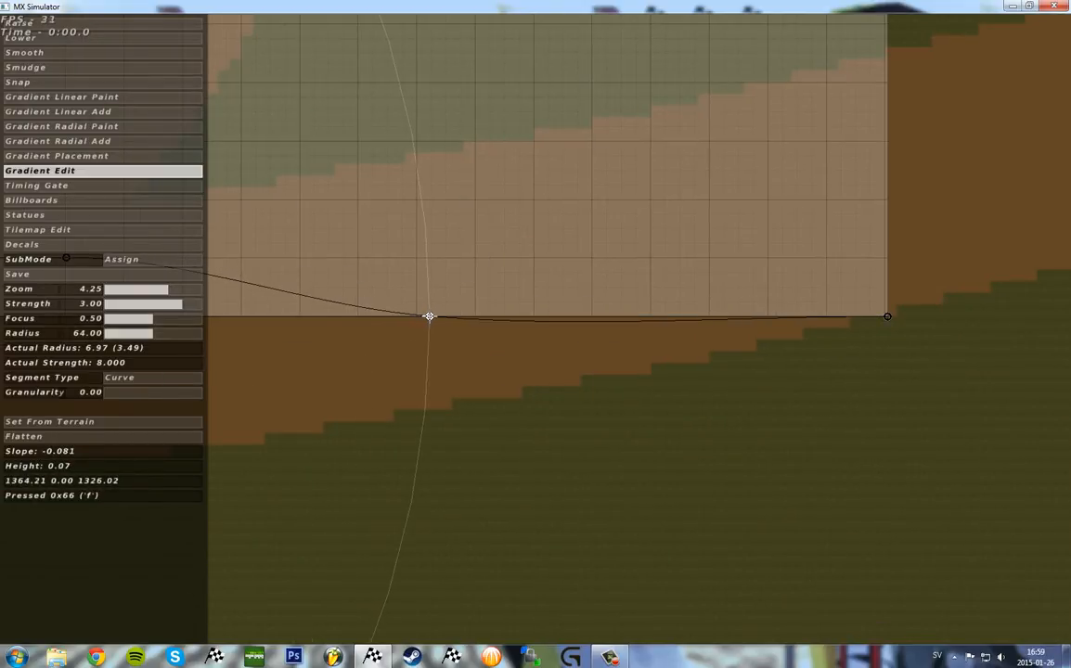
{"action": "middle_click_drag", "start_coordinate": [429, 316], "coordinate": [528, 310]}
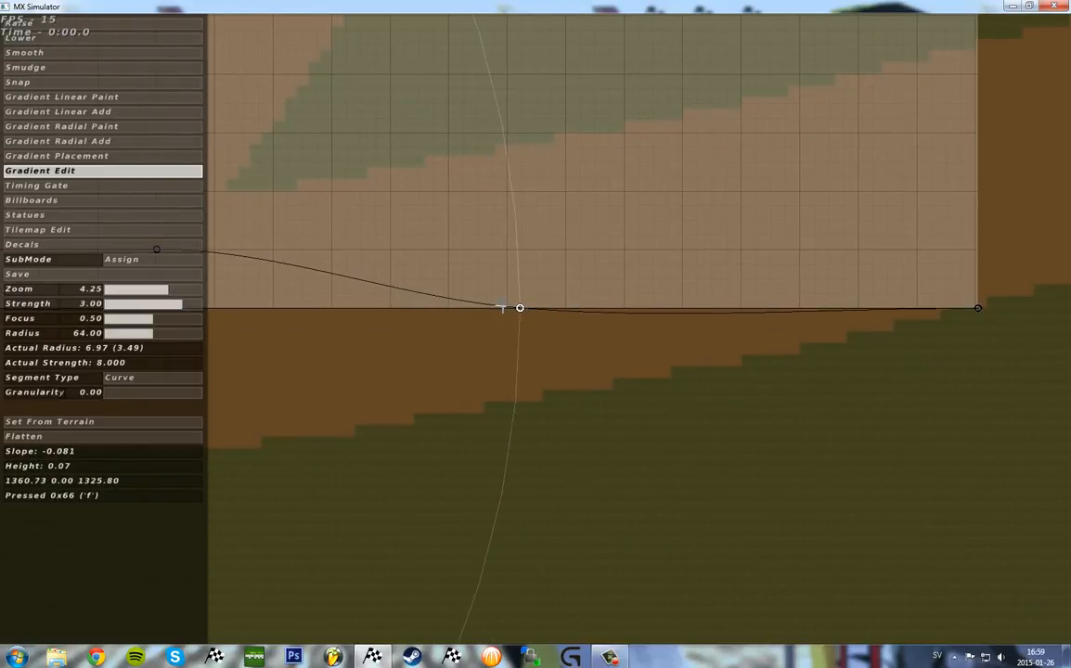
{"action": "left_click", "coordinate": [162, 378]}
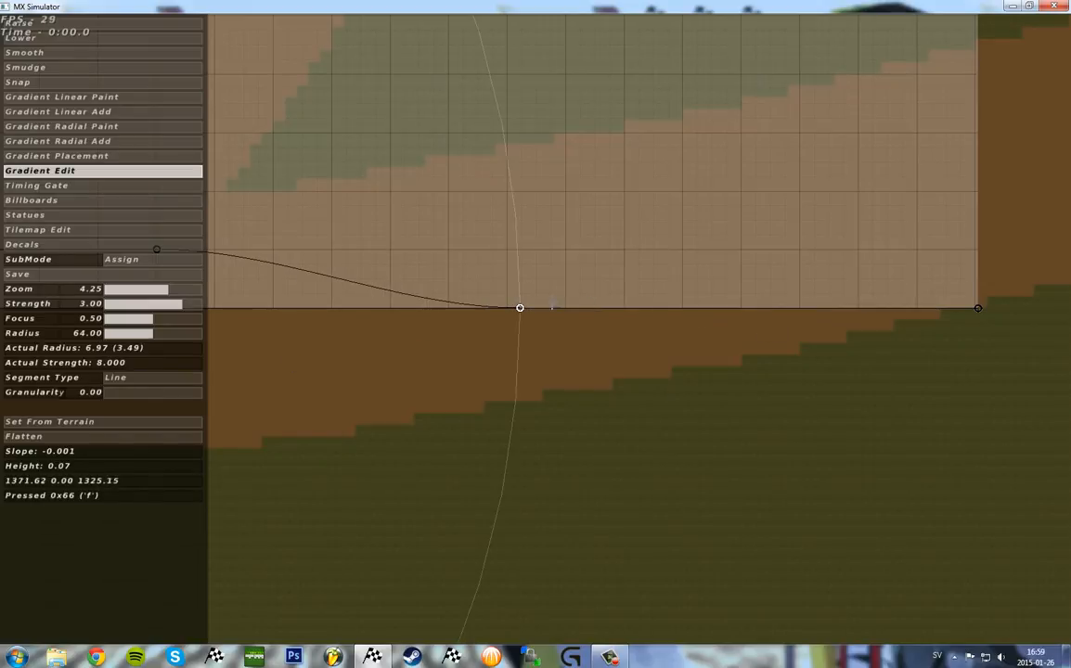
Step: Review the whole jump profile from takeoff to landing and its placement along the track straight
{"action": "middle_click_drag", "start_coordinate": [780, 321], "coordinate": [1070, 322]}
{"action": "middle_click_drag", "start_coordinate": [528, 250], "coordinate": [410, 257]}
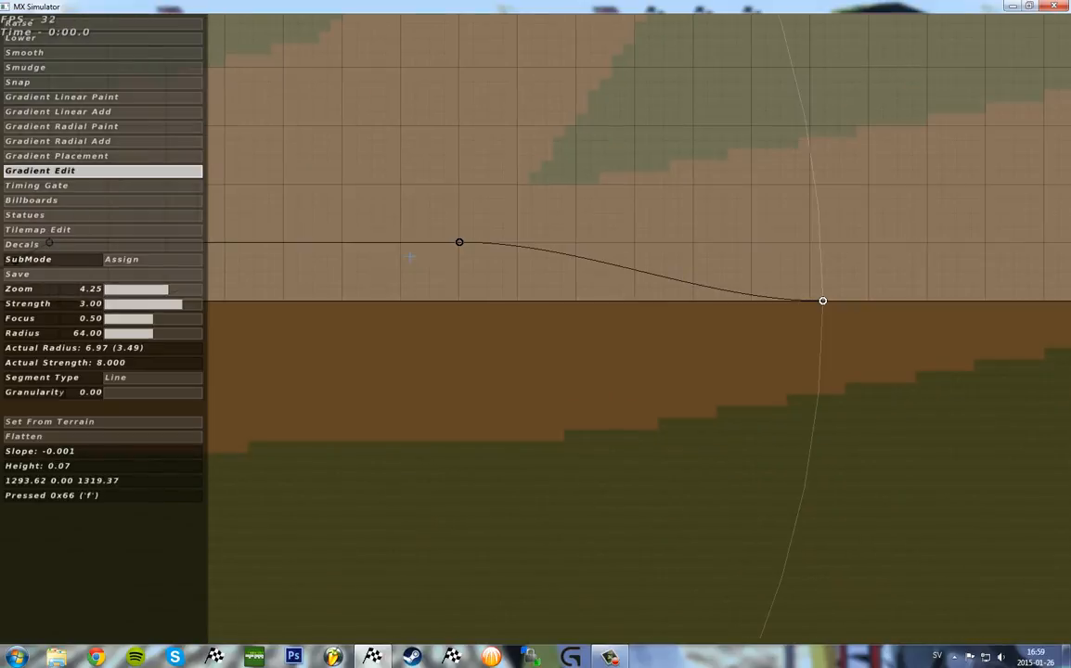
{"action": "middle_click_drag", "start_coordinate": [305, 259], "coordinate": [711, 311]}
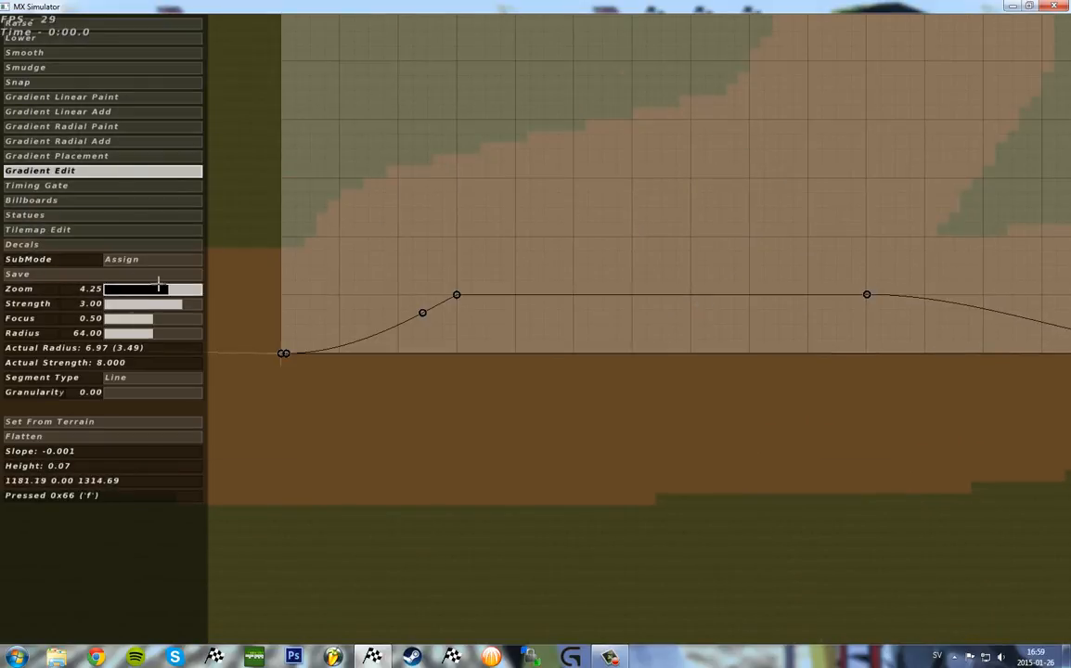
{"action": "left_click", "coordinate": [157, 288]}
{"action": "left_click_drag", "start_coordinate": [157, 288], "coordinate": [143, 289]}
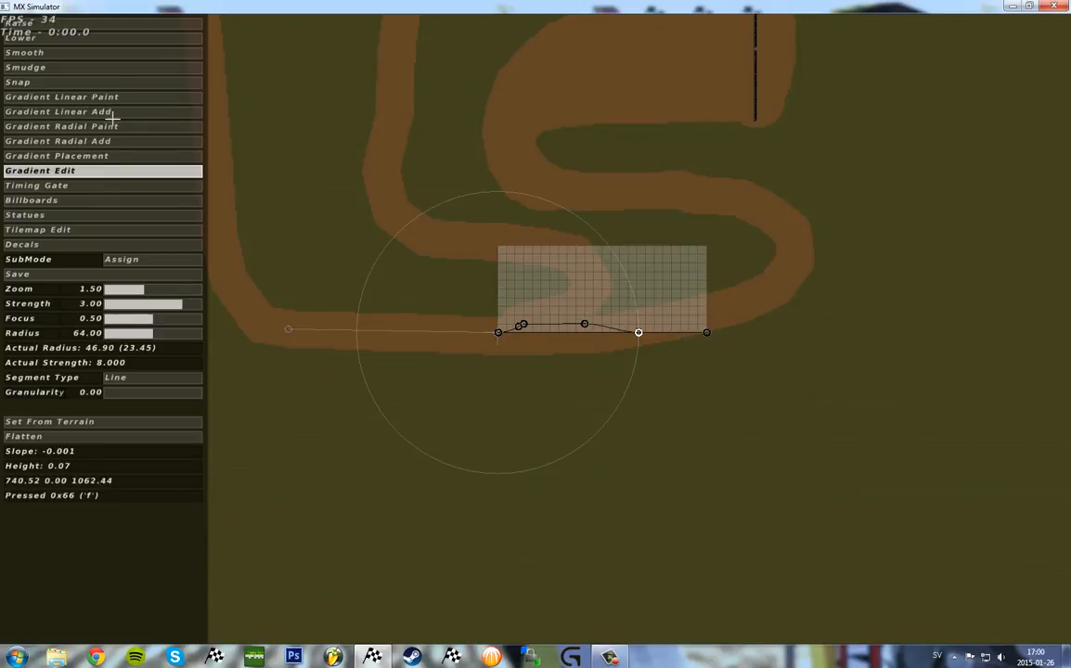
{"action": "right_click_drag", "start_coordinate": [448, 320], "coordinate": [503, 312]}
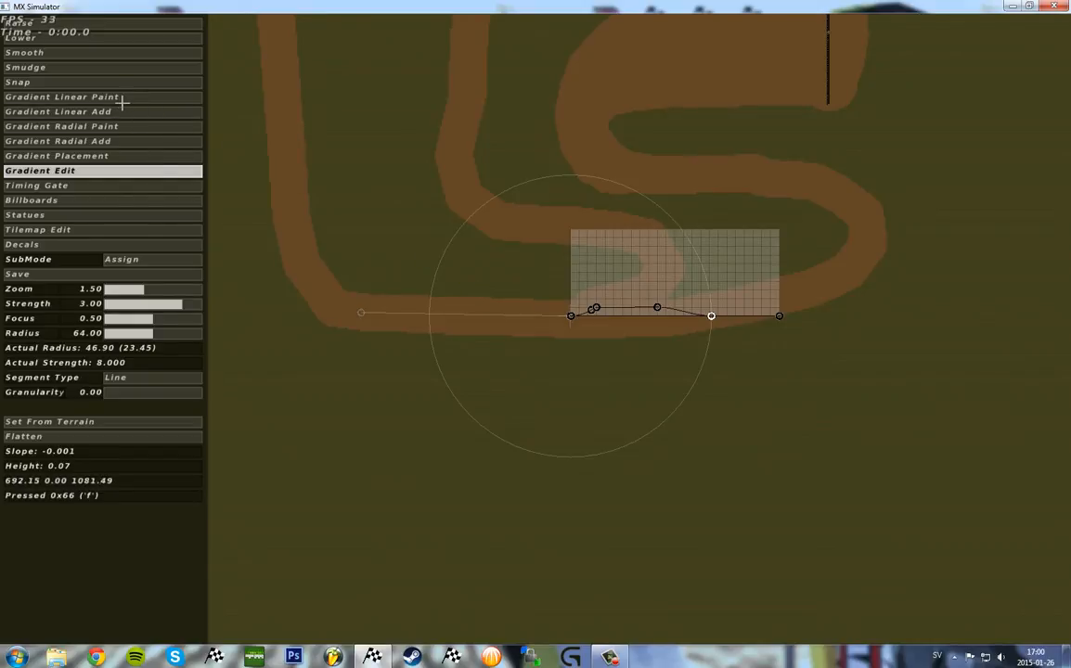
{"action": "right_click_drag", "start_coordinate": [708, 275], "coordinate": [303, 283]}
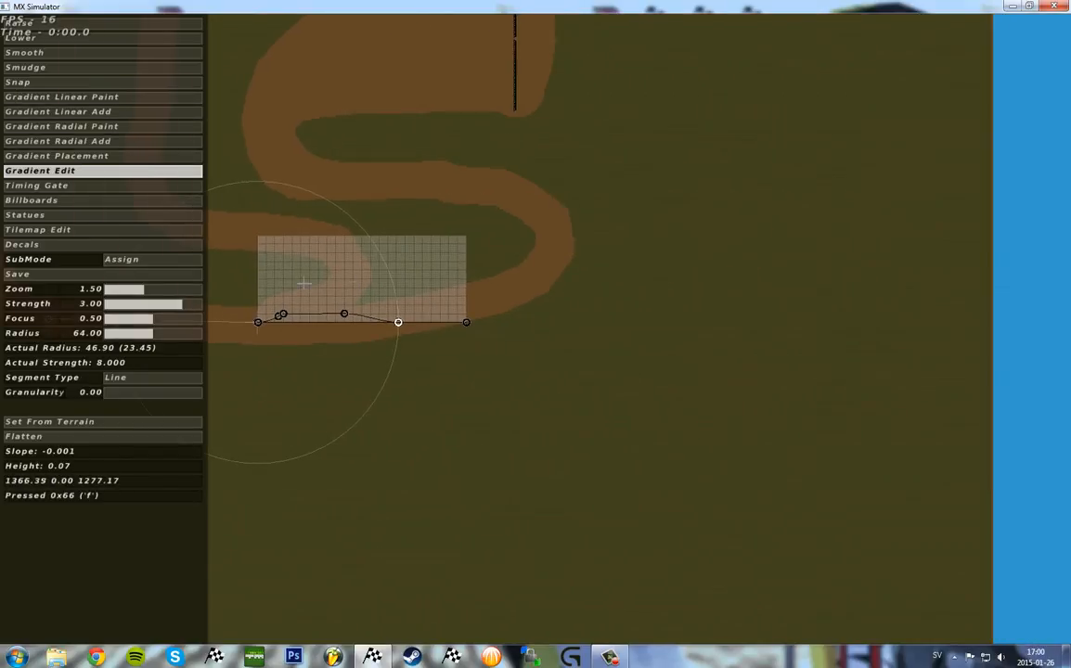
Step: Add a ground-level point about one and a half grid squares before the gradient's end, and delete it by moving it onto the endpoint
{"action": "left_click", "coordinate": [184, 290]}
{"action": "right_click_drag", "start_coordinate": [679, 315], "coordinate": [1013, 427]}
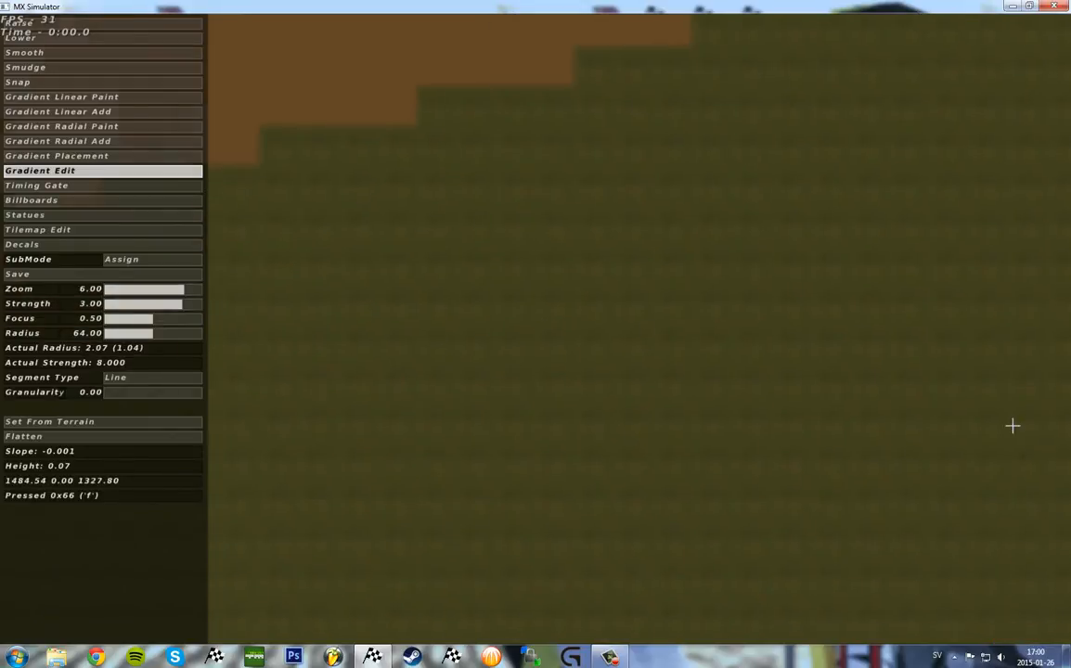
{"action": "right_click_drag", "start_coordinate": [320, 241], "coordinate": [807, 368]}
{"action": "right_click_drag", "start_coordinate": [456, 159], "coordinate": [930, 229]}
{"action": "left_click", "coordinate": [423, 484]}
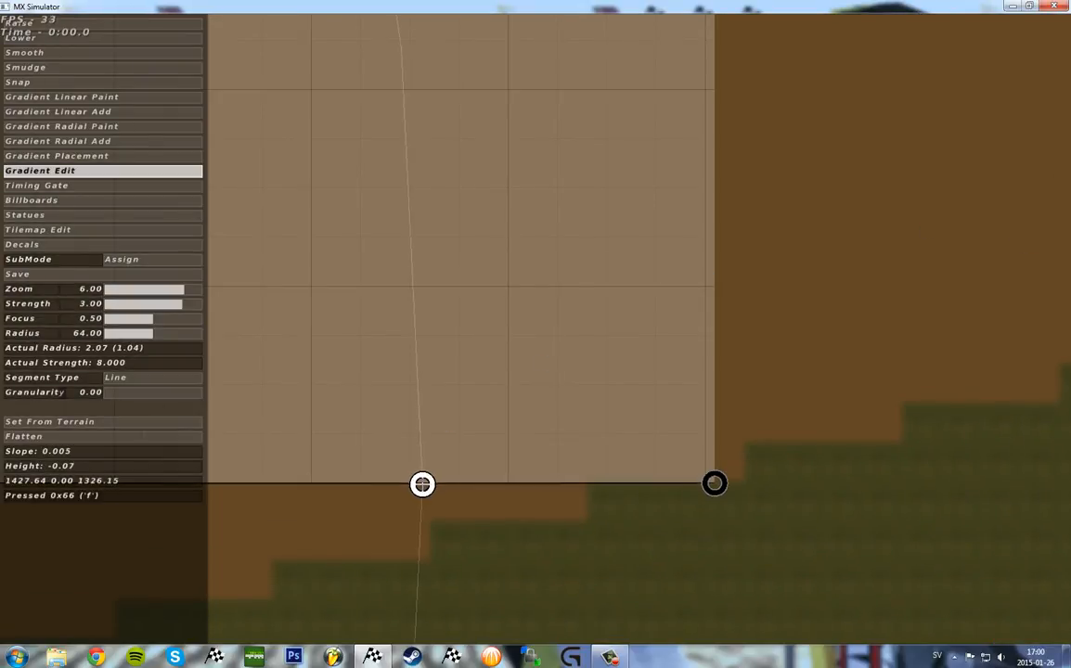
{"action": "right_click_drag", "start_coordinate": [422, 484], "coordinate": [627, 359]}
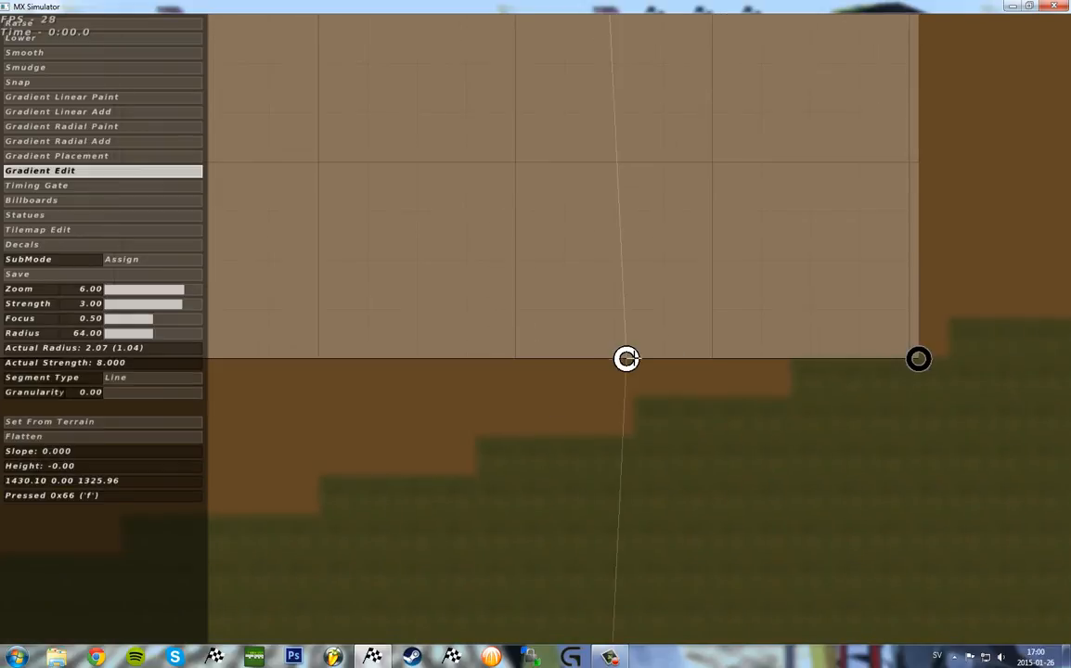
{"action": "left_click_drag", "start_coordinate": [627, 359], "coordinate": [918, 358]}
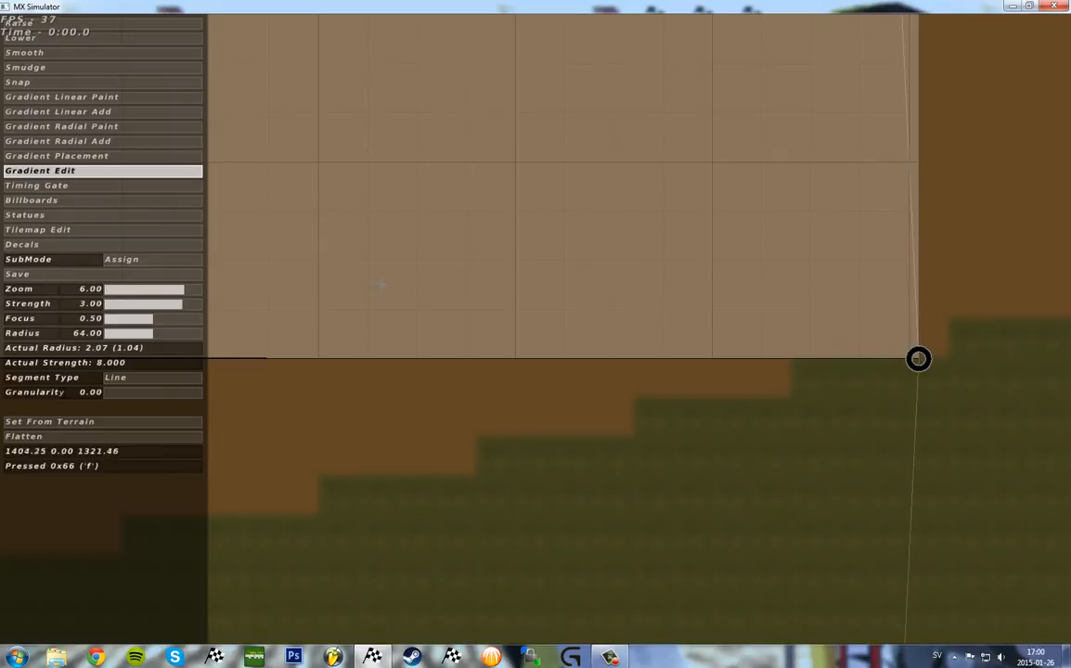
Step: Add a point about 50 high two grid squares past the landing's base, and delete it by moving it back past its neighbouring point
{"action": "right_click_drag", "start_coordinate": [190, 277], "coordinate": [527, 220]}
{"action": "right_click_drag", "start_coordinate": [257, 302], "coordinate": [422, 290]}
{"action": "right_click_drag", "start_coordinate": [345, 291], "coordinate": [938, 272]}
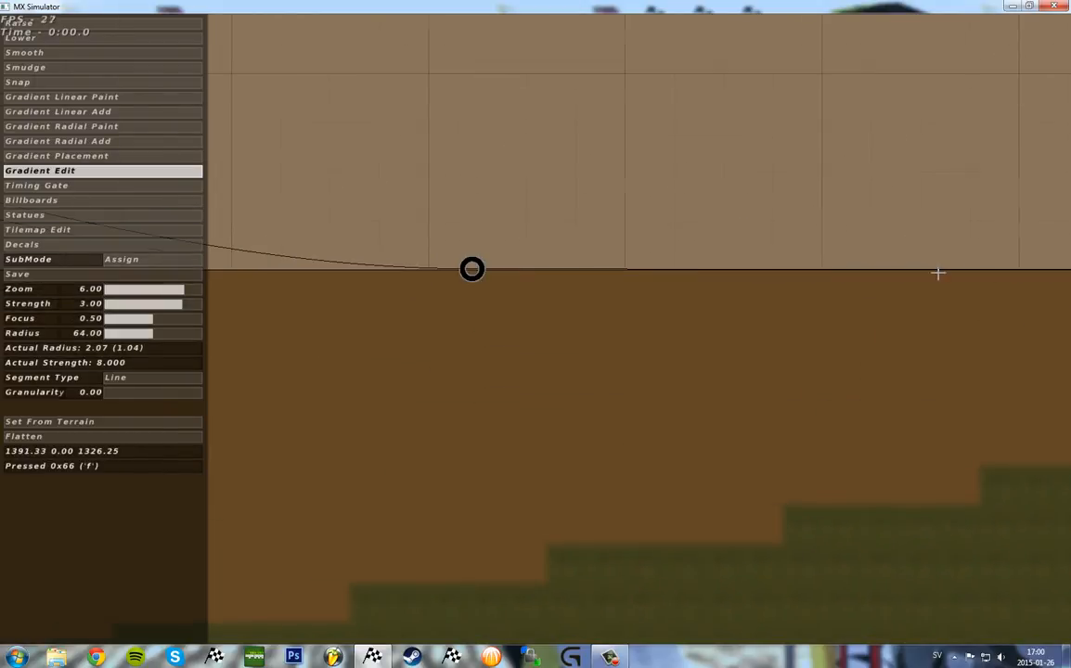
{"action": "right_click_drag", "start_coordinate": [580, 287], "coordinate": [796, 296]}
{"action": "right_click_drag", "start_coordinate": [217, 271], "coordinate": [897, 346]}
{"action": "right_click_drag", "start_coordinate": [223, 121], "coordinate": [461, 114]}
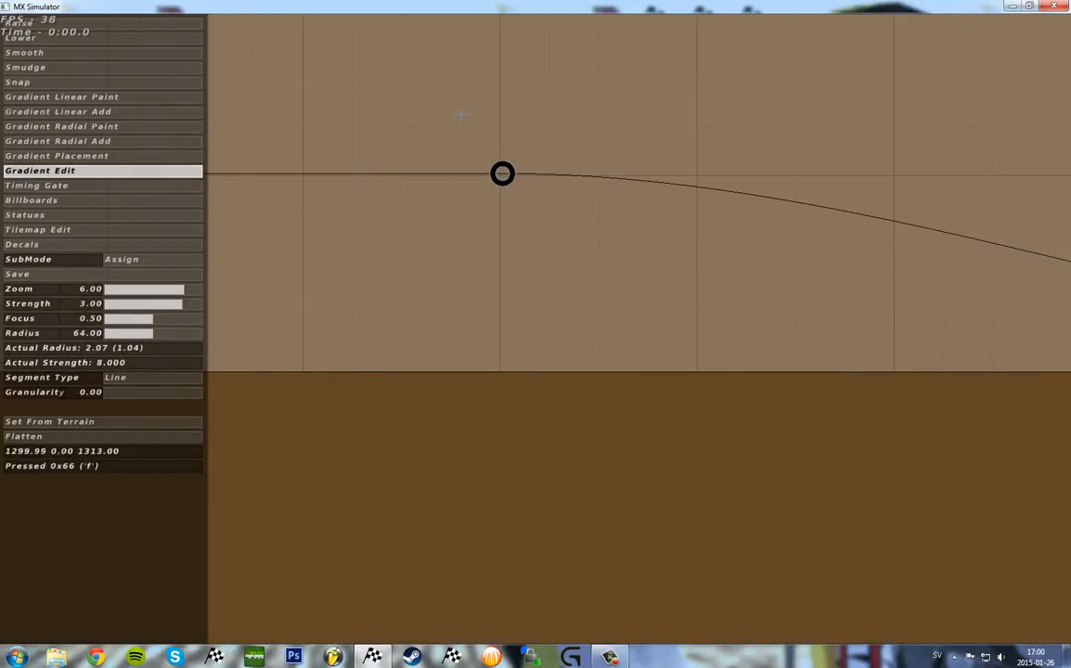
{"action": "scroll", "coordinate": [501, 173], "scroll_direction": "down", "scroll_amount": 3}
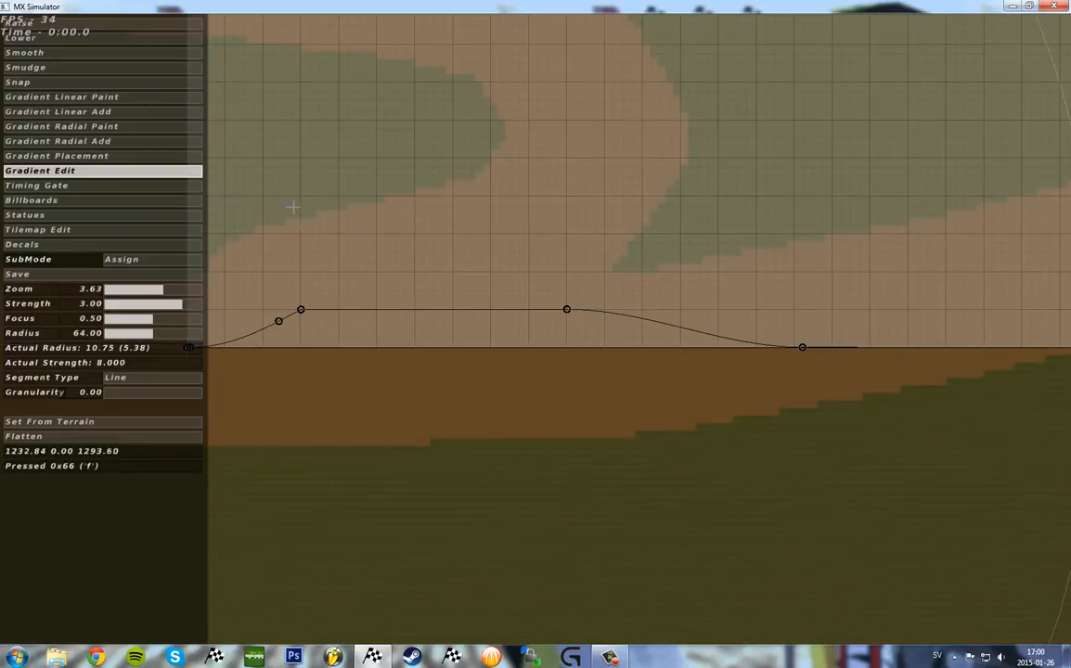
{"action": "right_click_drag", "start_coordinate": [293, 207], "coordinate": [410, 189]}
{"action": "right_click_drag", "start_coordinate": [457, 271], "coordinate": [292, 258]}
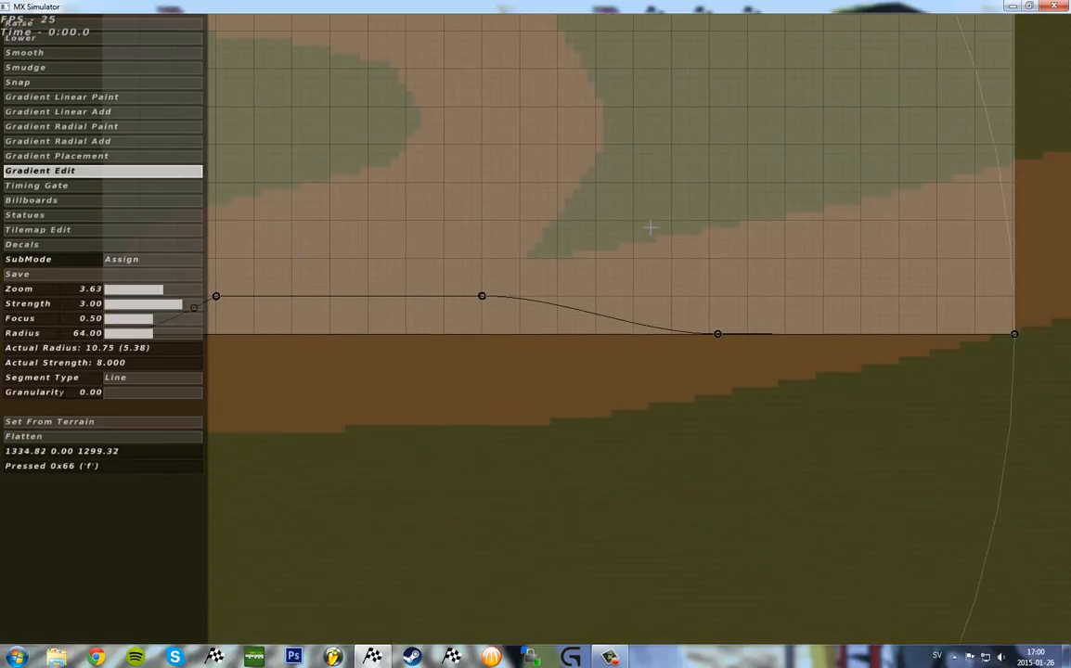
{"action": "left_click", "coordinate": [797, 143]}
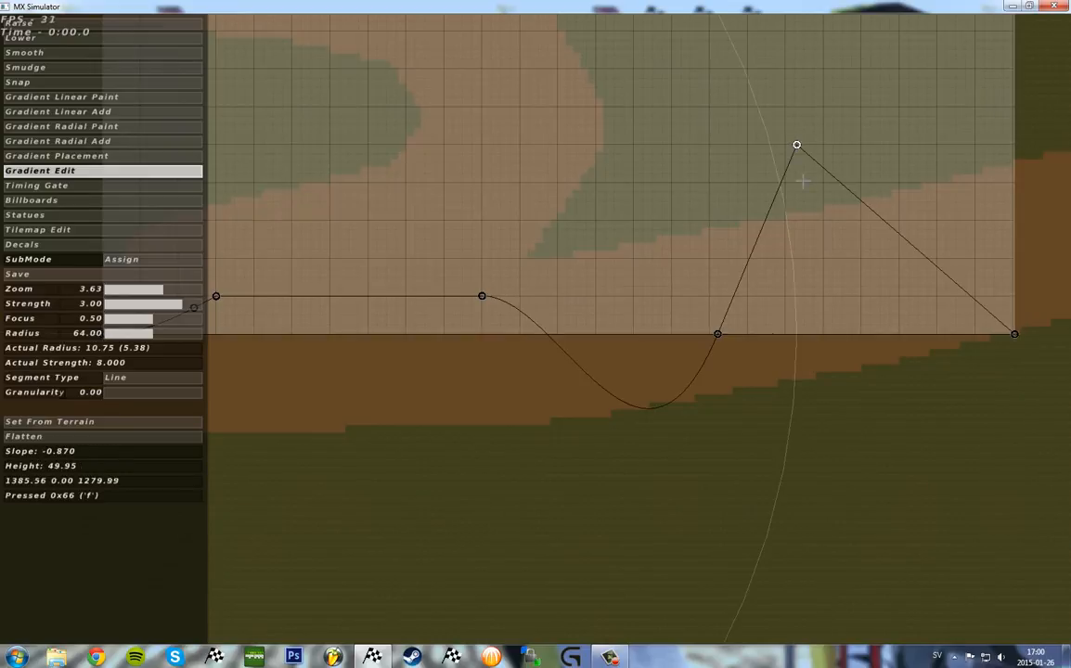
{"action": "left_click_drag", "start_coordinate": [797, 144], "coordinate": [459, 155]}
Step: Apply the jump profile to the terrain with Gradient Linear Add, brushing along the straight from the gradient's start to its end
{"action": "mouse_move", "coordinate": [355, 287]}
{"action": "right_mouse_down"}
{"action": "mouse_move", "coordinate": [488, 267]}
{"action": "mouse_move", "coordinate": [363, 299]}
{"action": "right_mouse_up"}
{"action": "right_click_drag", "start_coordinate": [203, 318], "coordinate": [296, 301]}
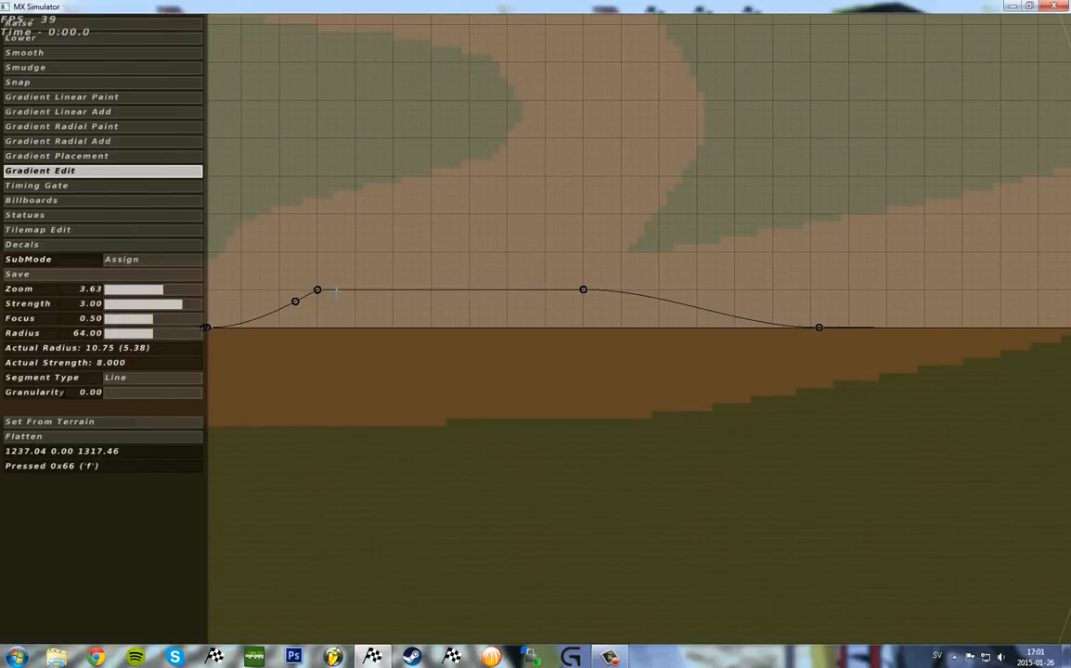
{"action": "right_click_drag", "start_coordinate": [405, 286], "coordinate": [565, 272]}
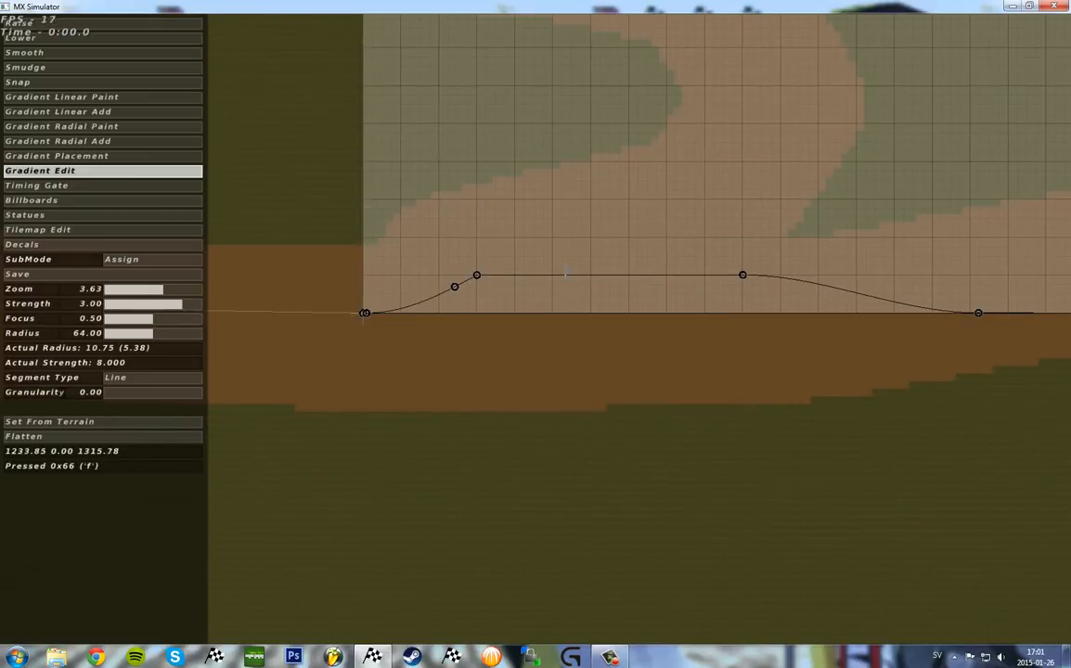
{"action": "right_click_drag", "start_coordinate": [715, 275], "coordinate": [539, 279]}
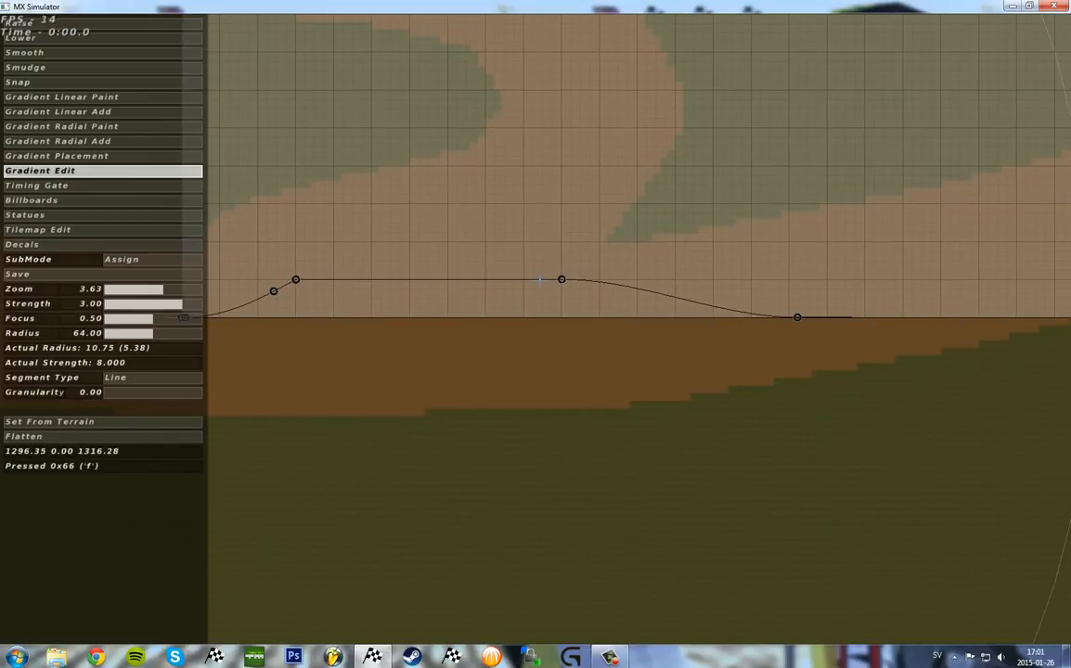
{"action": "left_click", "coordinate": [44, 111]}
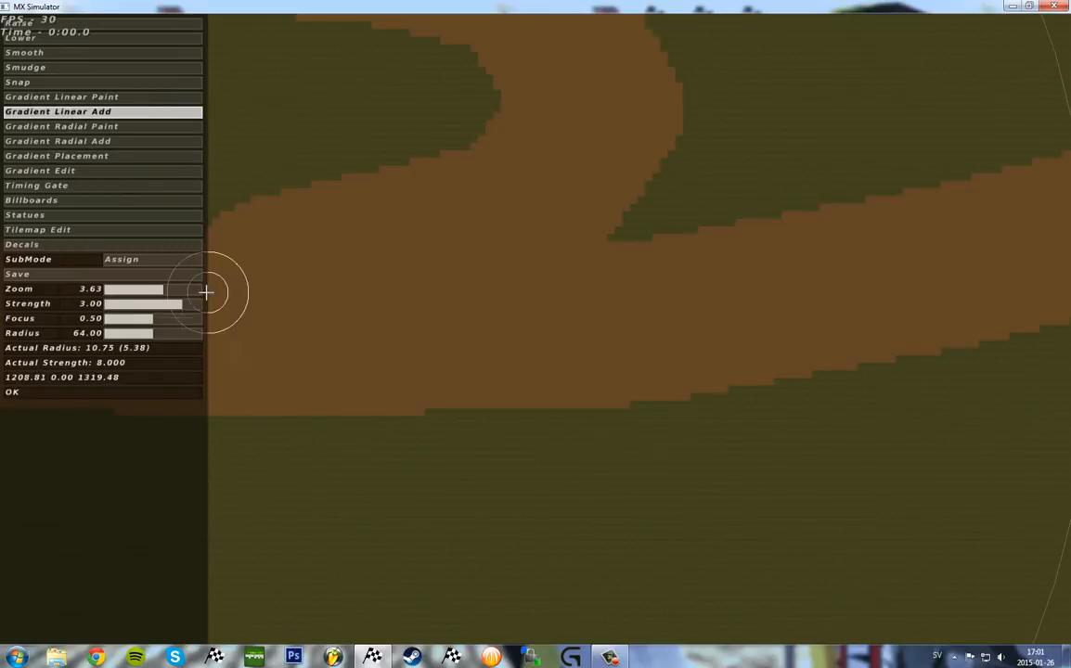
{"action": "right_click_drag", "start_coordinate": [273, 288], "coordinate": [536, 273]}
{"action": "right_click_drag", "start_coordinate": [366, 269], "coordinate": [554, 257]}
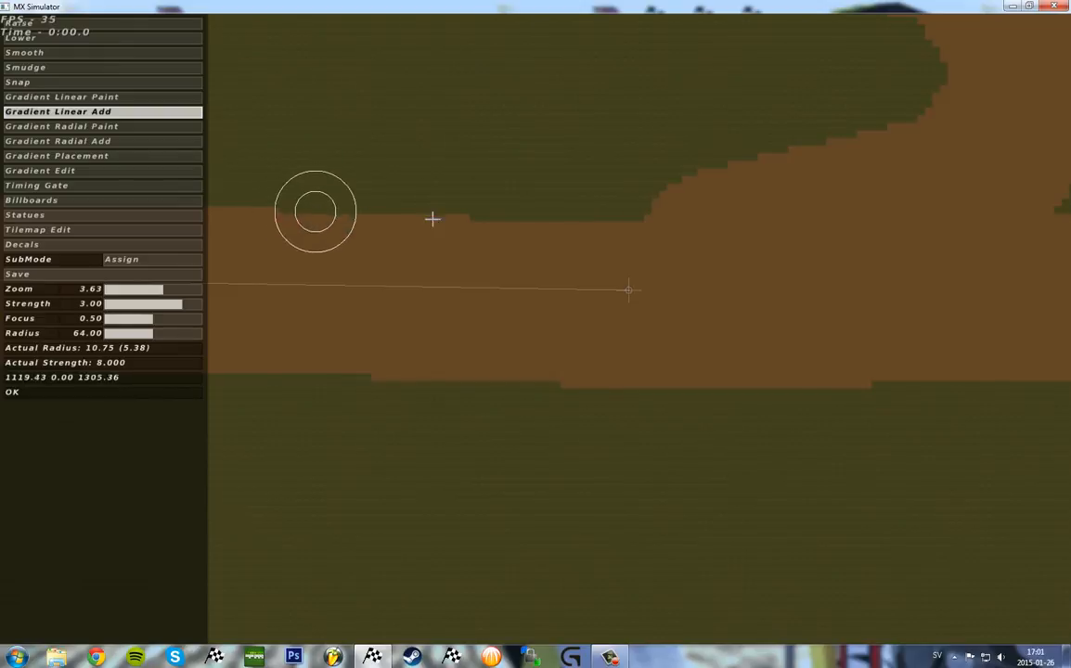
{"action": "left_click_drag", "start_coordinate": [169, 288], "coordinate": [145, 290]}
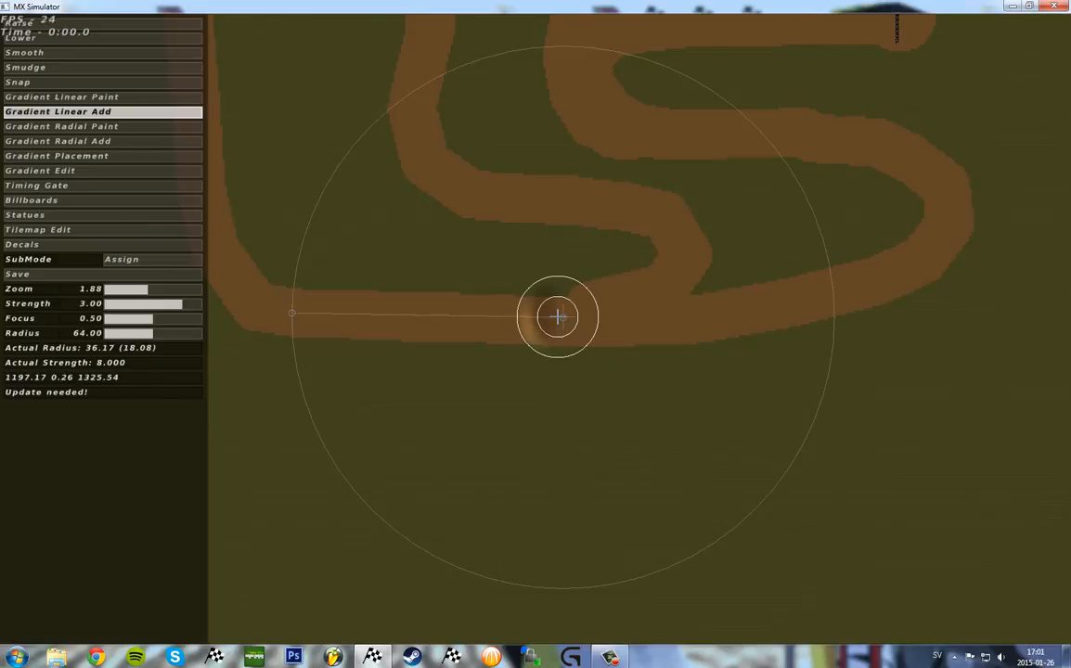
{"action": "left_click_drag", "start_coordinate": [556, 317], "coordinate": [276, 311]}
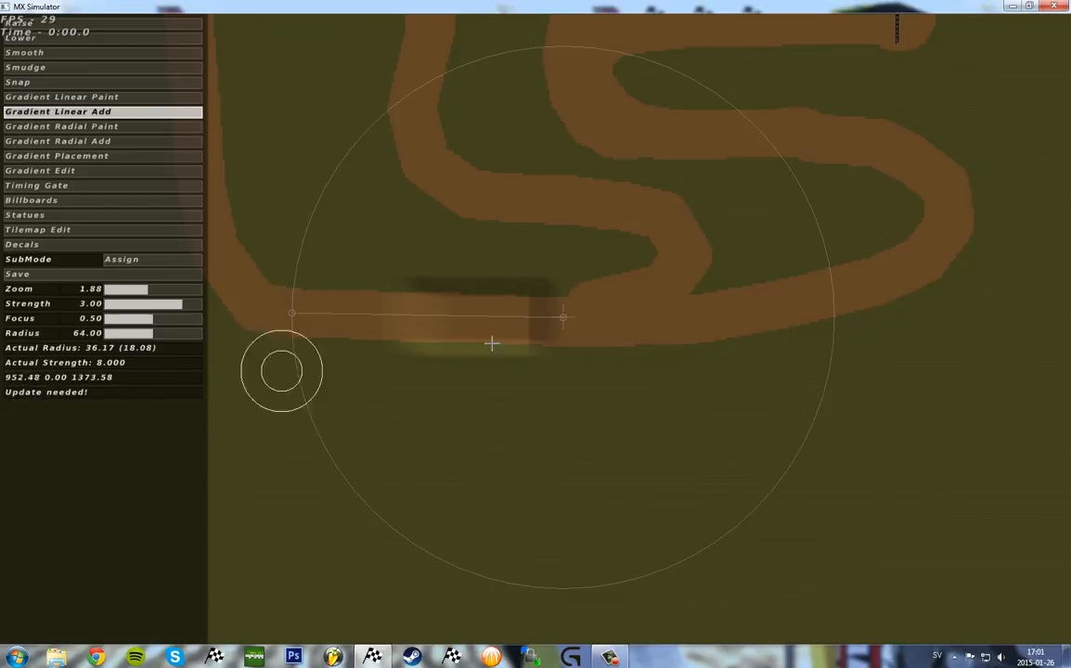
Step: Test the new jump by riding the bike on the track, and return to the track editor
{"action": "key", "text": "e"}
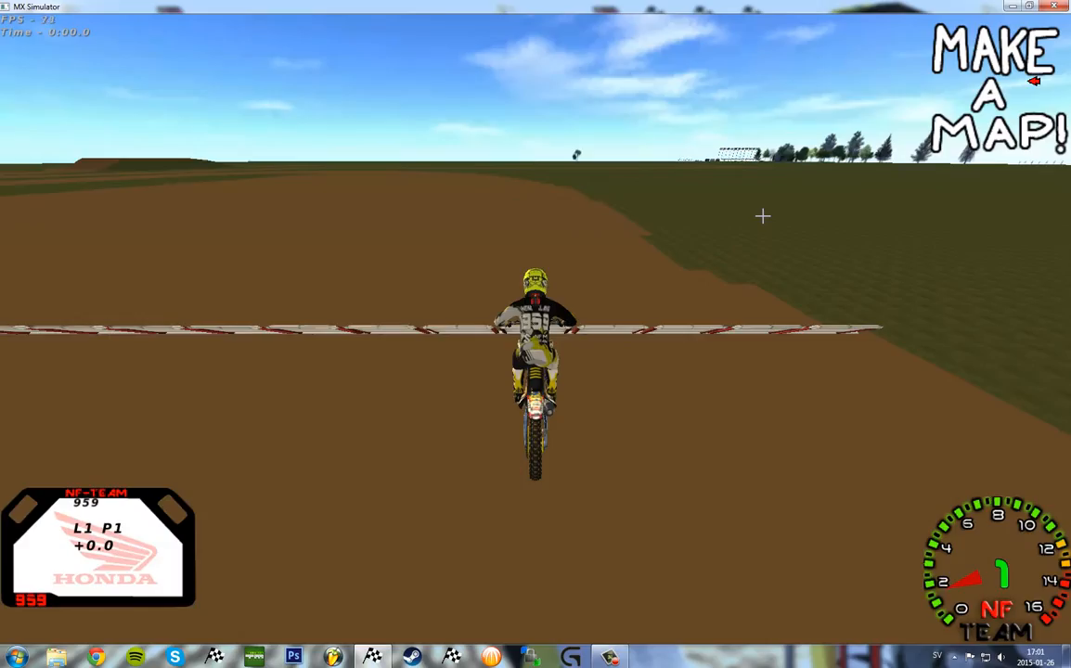
{"action": "key", "text": "Up"}
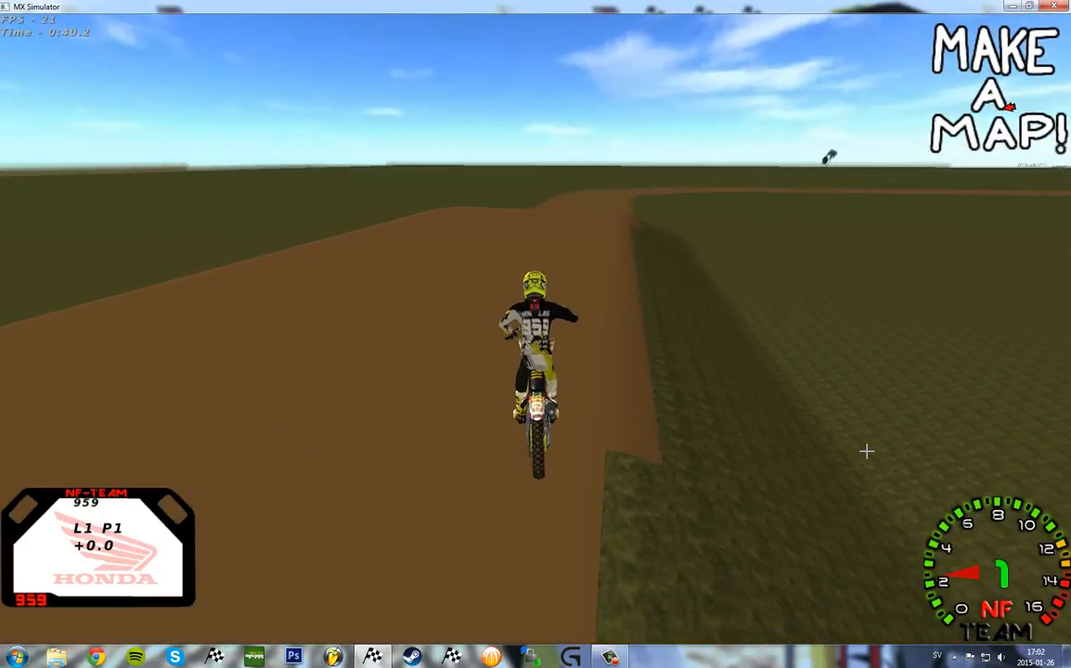
{"action": "key", "text": "c"}
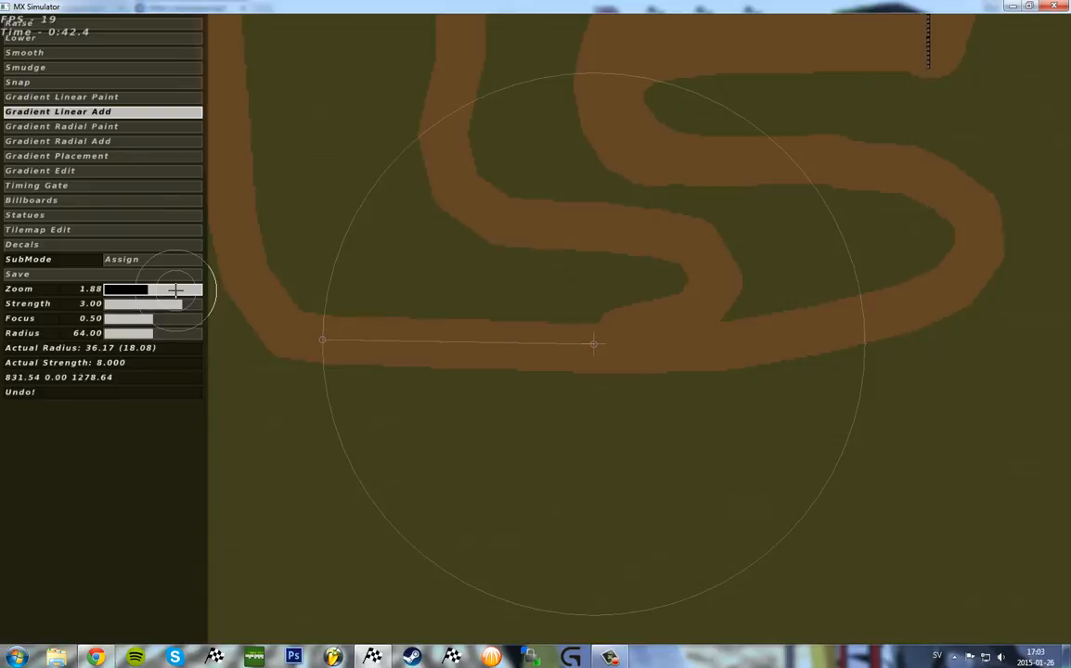
Step: Increase the brush radius to 82 and brush the jump profile along the straight from the gradient's start to its end
{"action": "scroll", "coordinate": [175, 291], "scroll_direction": "down", "scroll_amount": 2}
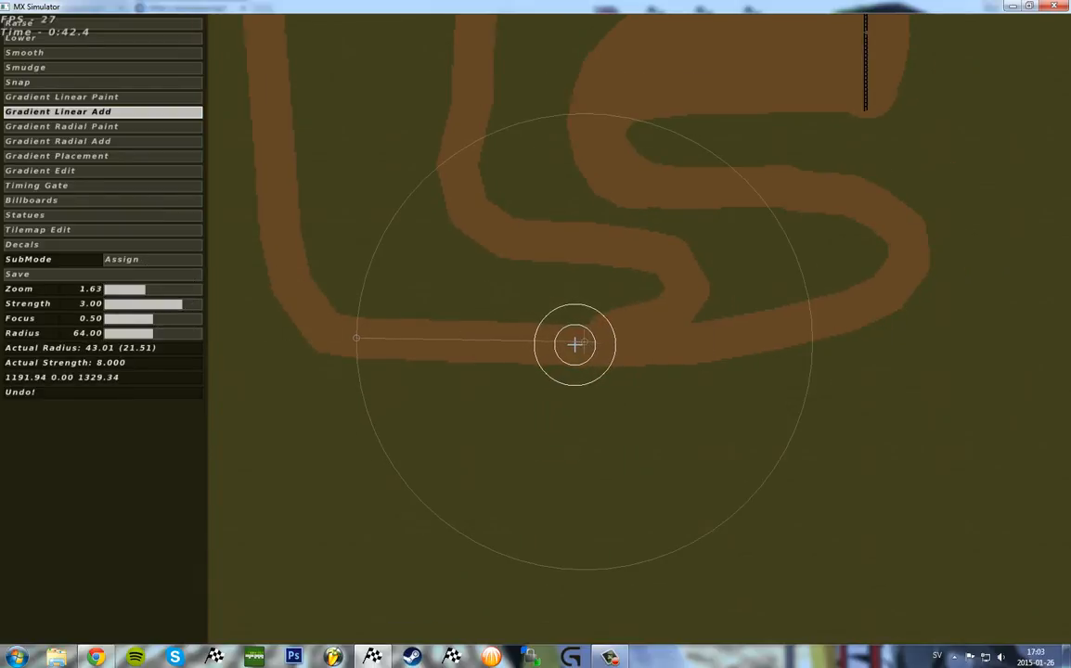
{"action": "left_click_drag", "start_coordinate": [153, 334], "coordinate": [160, 334]}
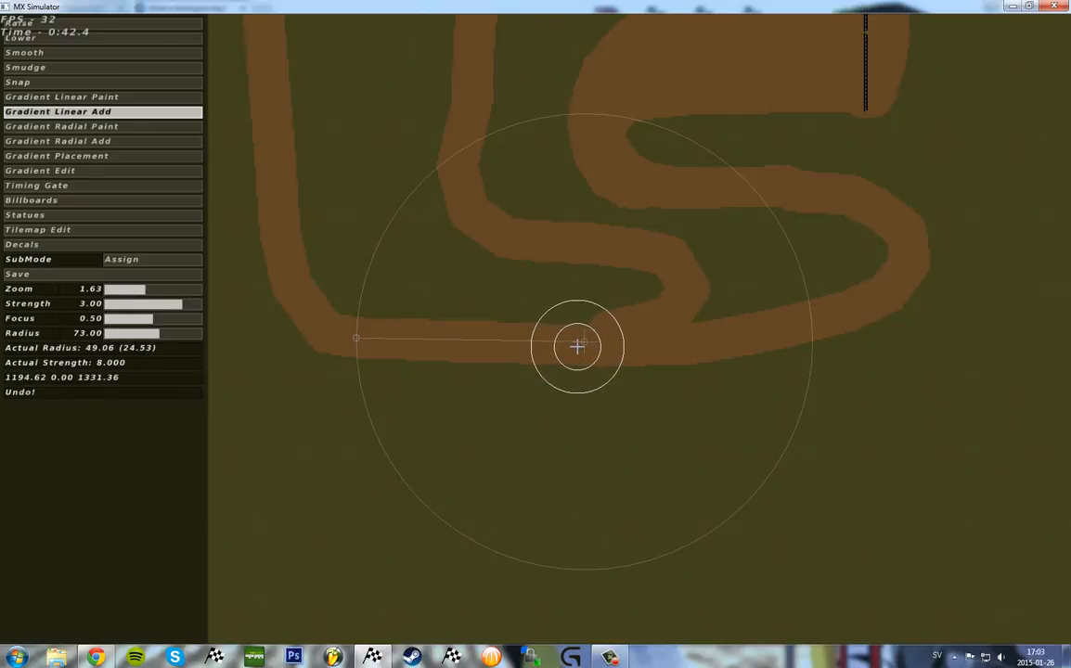
{"action": "left_click_drag", "start_coordinate": [185, 333], "coordinate": [193, 333]}
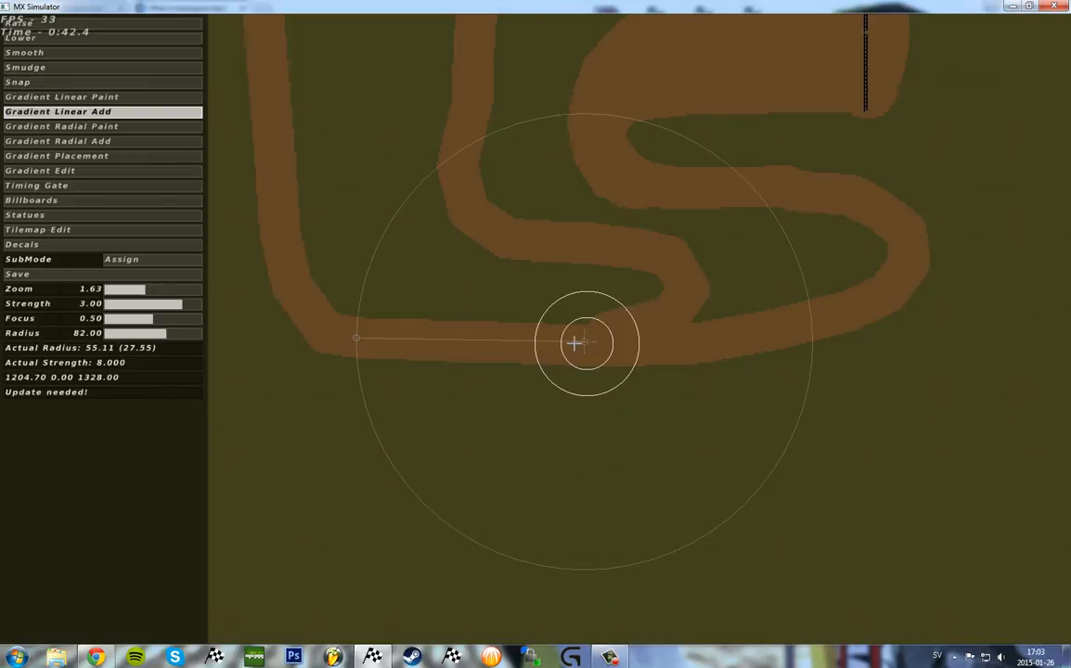
{"action": "left_click_drag", "start_coordinate": [574, 343], "coordinate": [364, 331]}
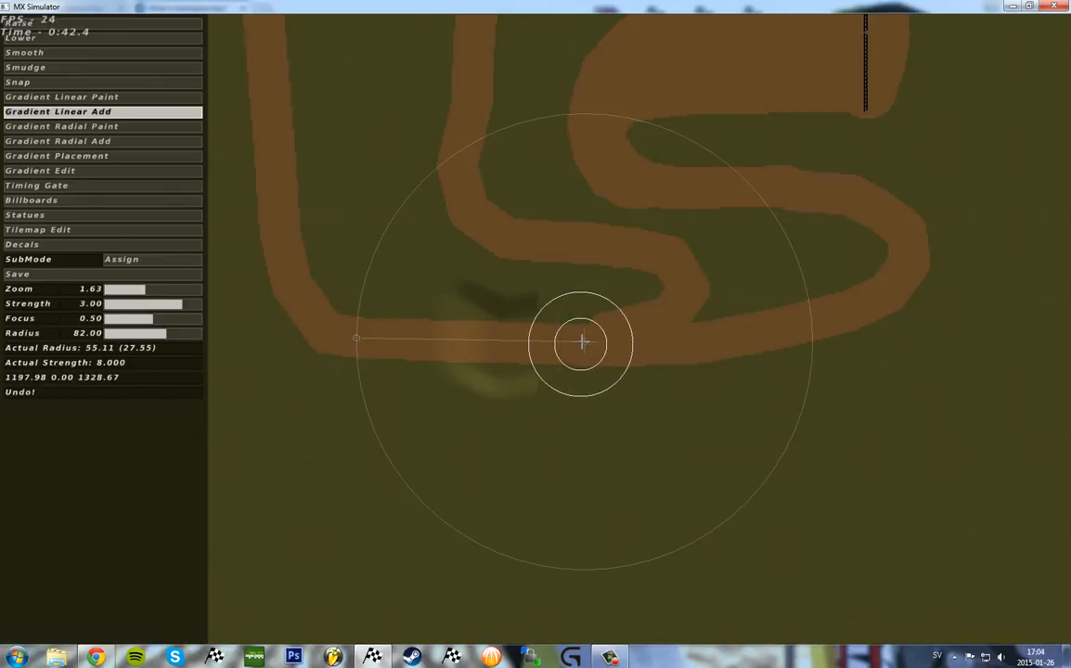
Step: Undo the last brushed jump, try one more freehand Gradient Linear Add stroke along the straight, and undo that stroke too
{"action": "key", "text": "ctrl+z"}
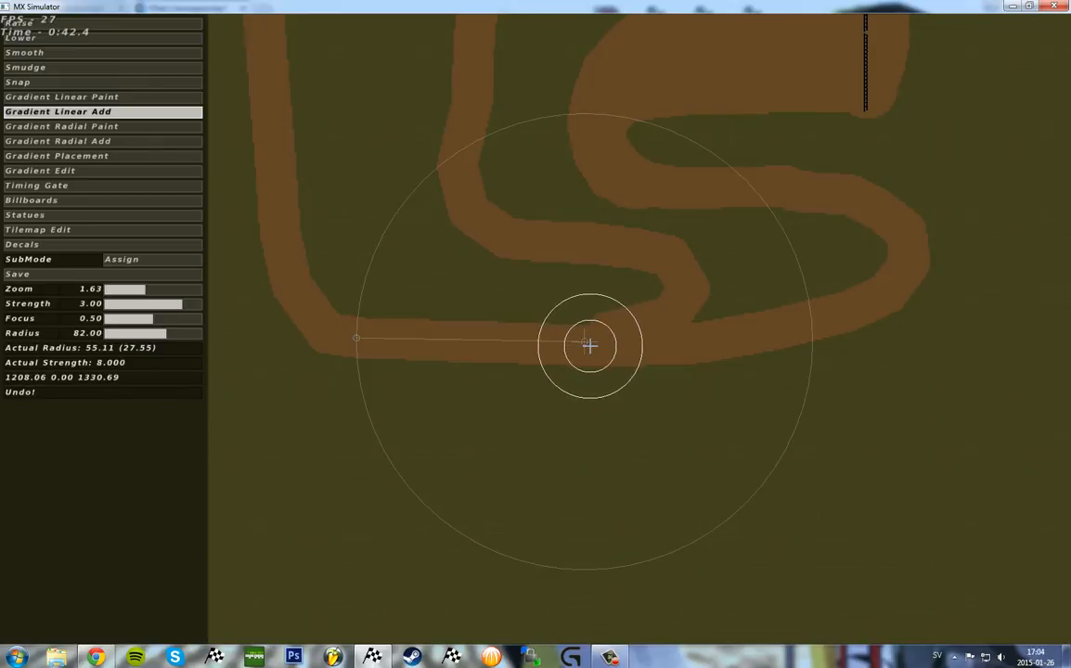
{"action": "mouse_move", "coordinate": [547, 344]}
{"action": "left_mouse_down"}
{"action": "mouse_move", "coordinate": [437, 339]}
{"action": "mouse_move", "coordinate": [575, 324]}
{"action": "left_mouse_up"}
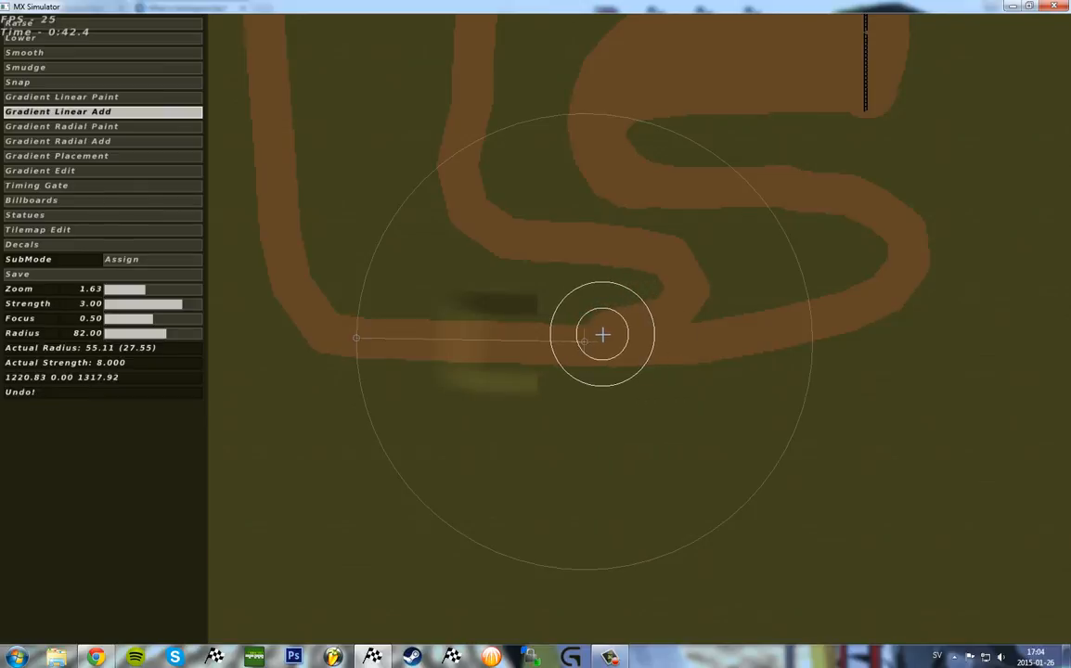
{"action": "key", "text": "ctrl+z"}
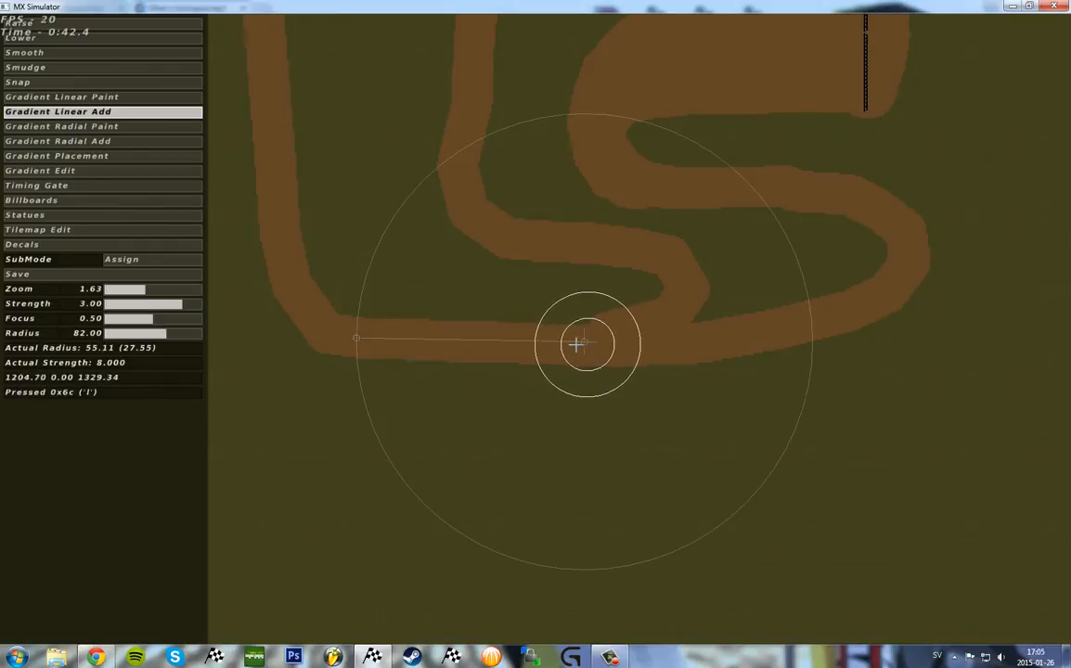
Step: Apply the jump profile in one straight-line brush stroke along the gradient from its centre to its end, and update the terrain
{"action": "mouse_move", "coordinate": [577, 345]}
{"action": "left_mouse_down"}
{"action": "mouse_move", "coordinate": [447, 356]}
{"action": "mouse_move", "coordinate": [313, 340]}
{"action": "mouse_move", "coordinate": [563, 337]}
{"action": "mouse_move", "coordinate": [352, 340]}
{"action": "mouse_move", "coordinate": [421, 325]}
{"action": "mouse_move", "coordinate": [352, 338]}
{"action": "left_mouse_up"}
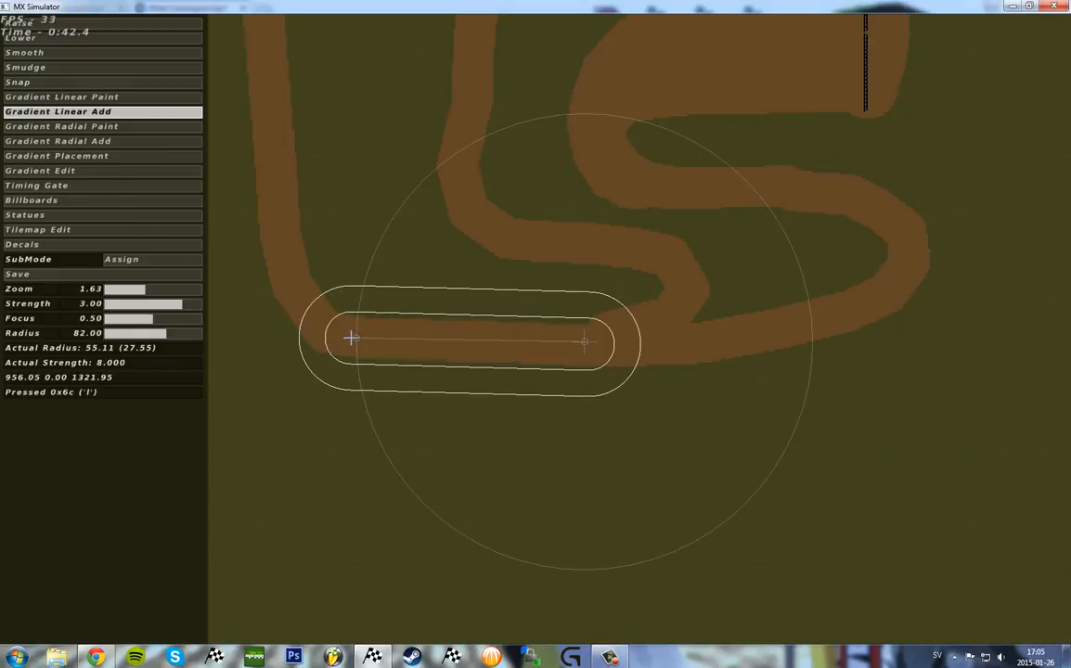
{"action": "left_click_drag", "start_coordinate": [352, 338], "coordinate": [351, 337]}
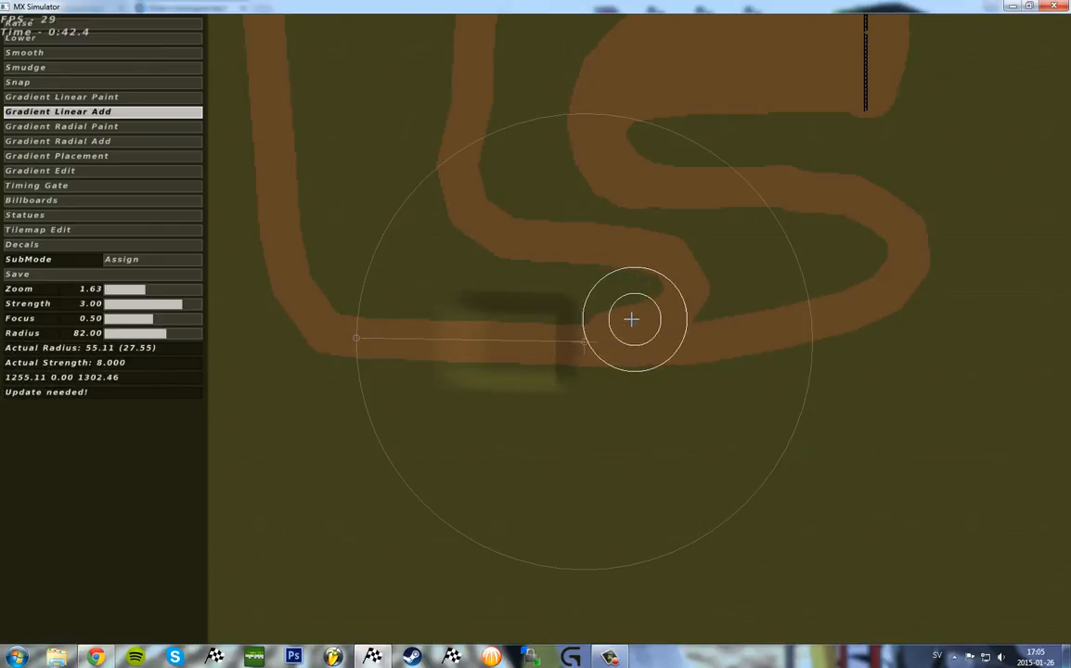
{"action": "mouse_move", "coordinate": [626, 319]}
{"action": "left_mouse_down"}
{"action": "mouse_move", "coordinate": [583, 313]}
{"action": "mouse_move", "coordinate": [507, 348]}
{"action": "left_mouse_up"}
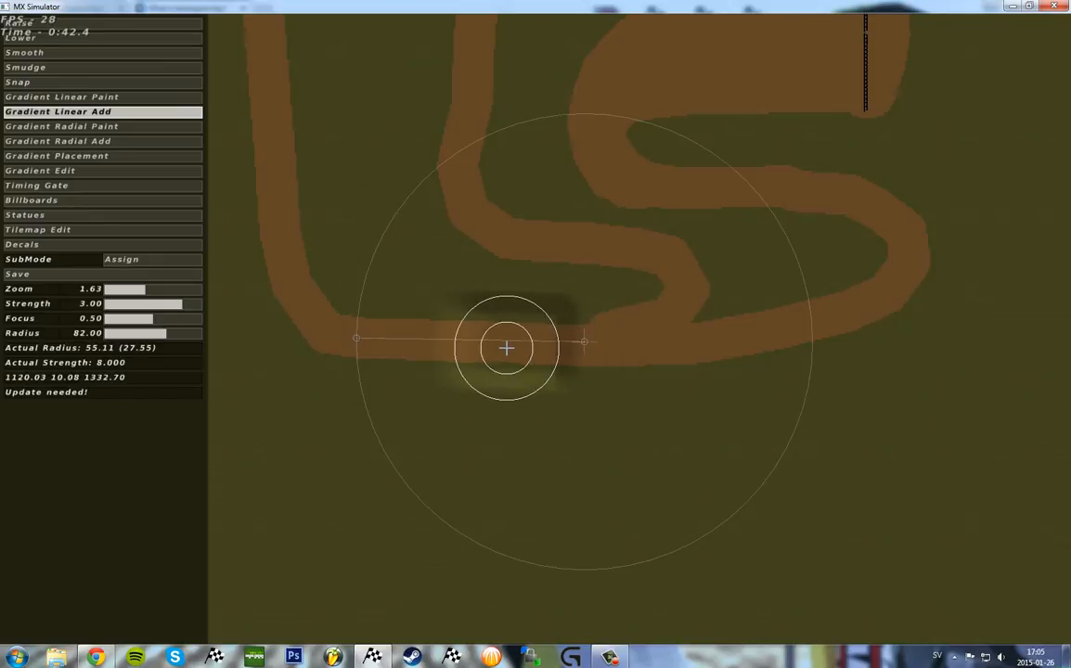
{"action": "key", "text": "u"}
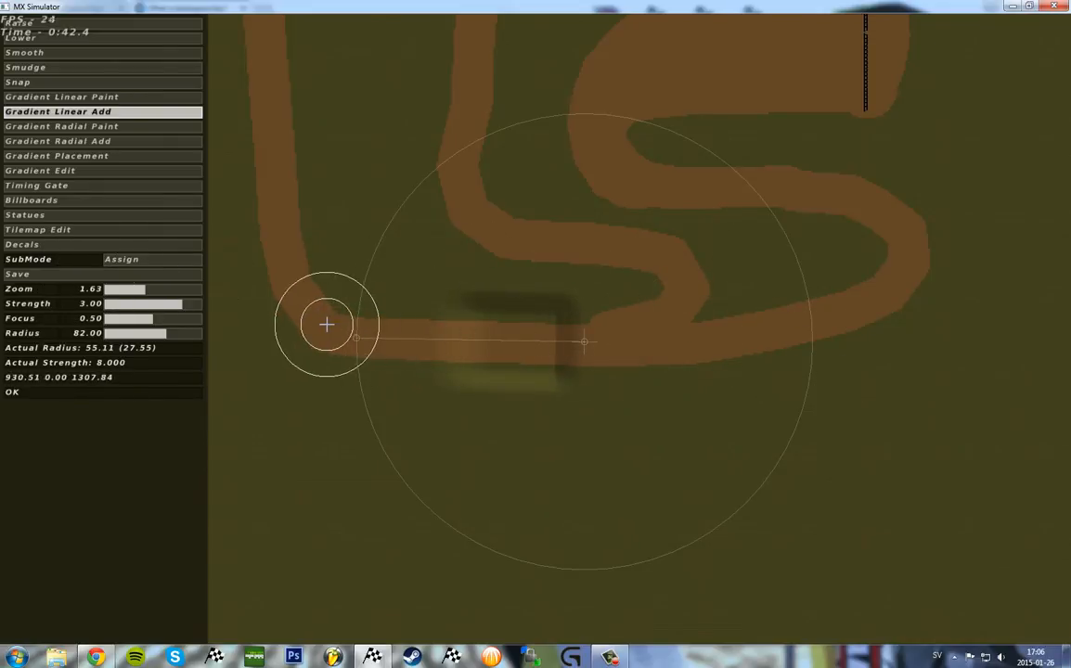
Step: Paint tile 0 dirt with Tilemap Edit at brush radius 25 to widen the outside of the corner before the jump
{"action": "left_click", "coordinate": [59, 231]}
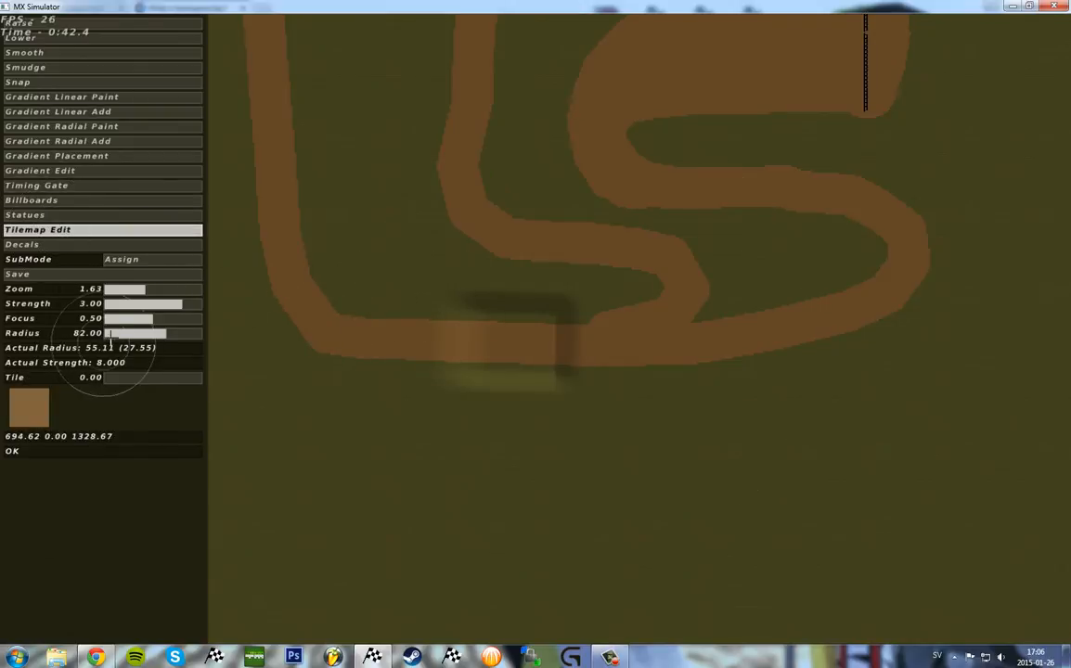
{"action": "left_click", "coordinate": [111, 334]}
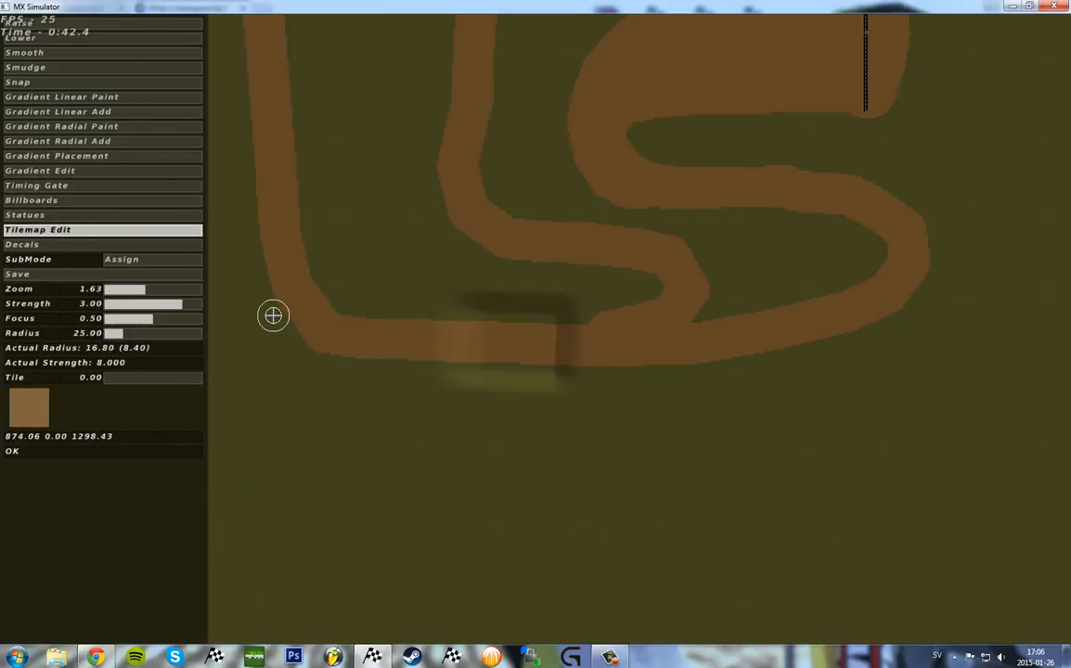
{"action": "mouse_move", "coordinate": [283, 280]}
{"action": "left_mouse_down"}
{"action": "mouse_move", "coordinate": [296, 327]}
{"action": "mouse_move", "coordinate": [317, 342]}
{"action": "mouse_move", "coordinate": [379, 339]}
{"action": "left_mouse_up"}
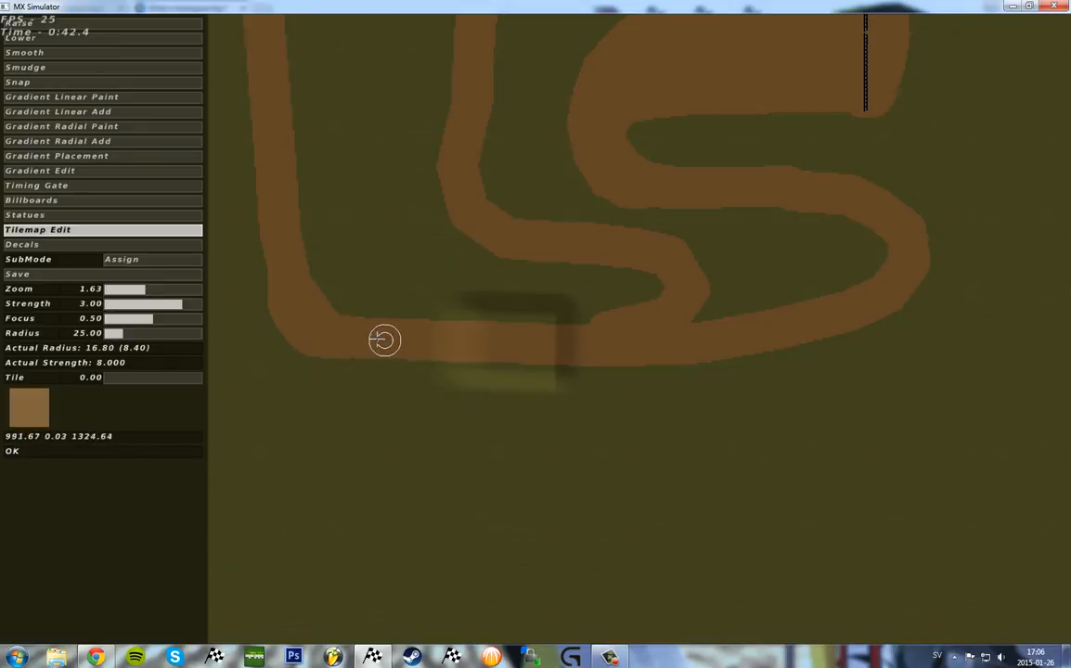
{"action": "right_click_drag", "start_coordinate": [379, 339], "coordinate": [500, 359]}
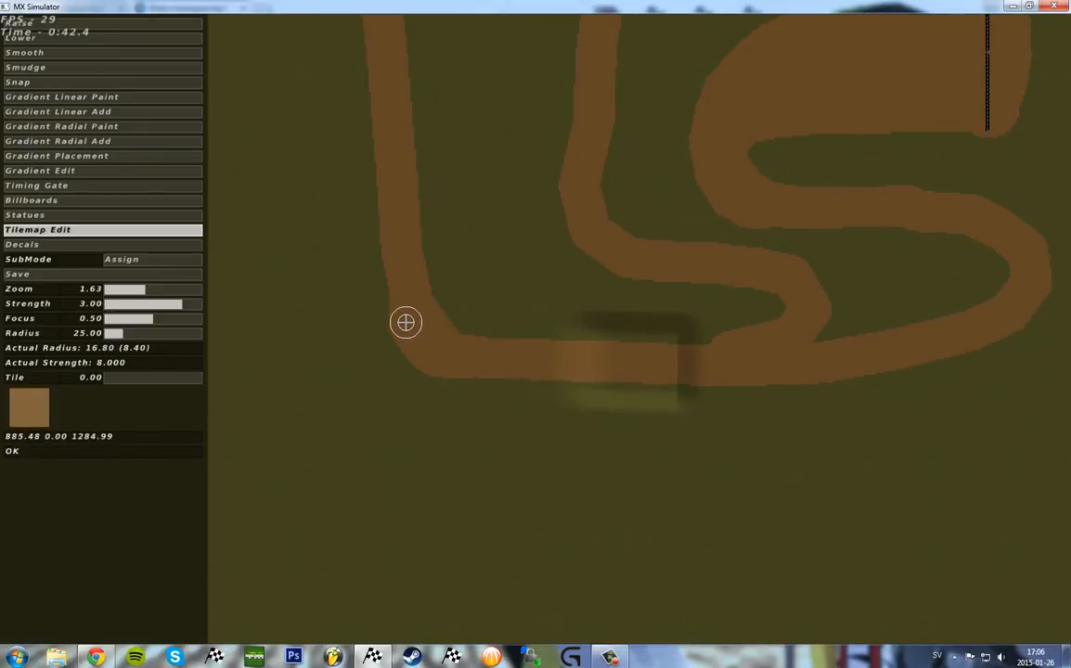
{"action": "key", "text": "l"}
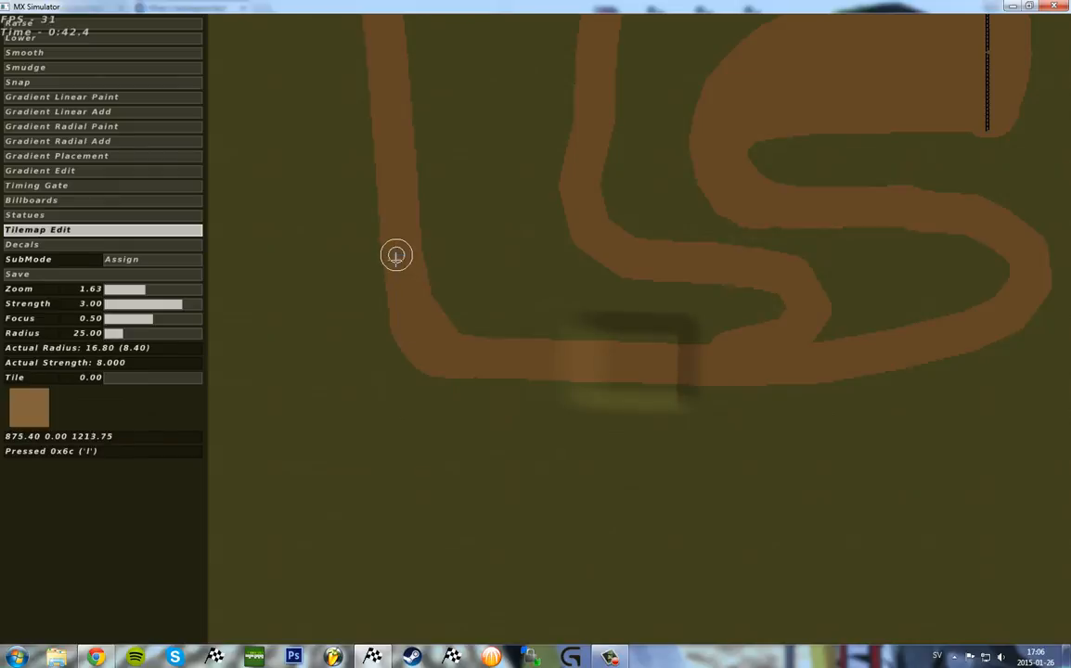
Step: Create a new gradient and place it diagonally across the corner from its inner to its outer edge, about 58.5 long
{"action": "left_click", "coordinate": [84, 156]}
{"action": "left_click", "coordinate": [131, 377]}
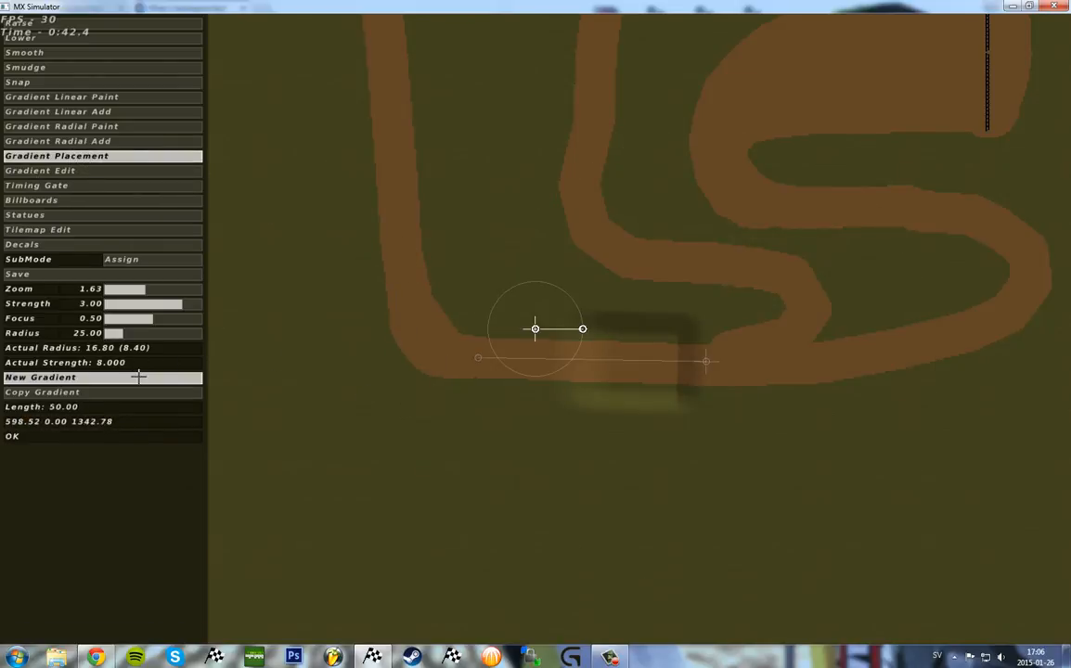
{"action": "left_click_drag", "start_coordinate": [583, 328], "coordinate": [461, 358]}
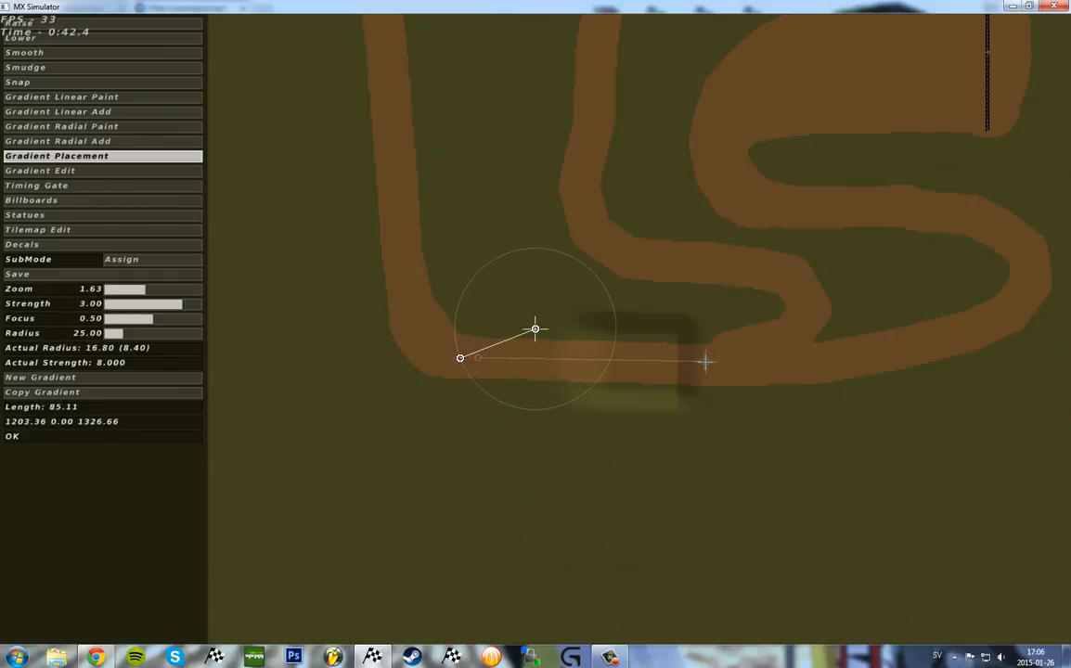
{"action": "left_click_drag", "start_coordinate": [460, 358], "coordinate": [401, 357]}
{"action": "left_click_drag", "start_coordinate": [535, 328], "coordinate": [448, 321]}
{"action": "left_click_drag", "start_coordinate": [401, 354], "coordinate": [403, 353]}
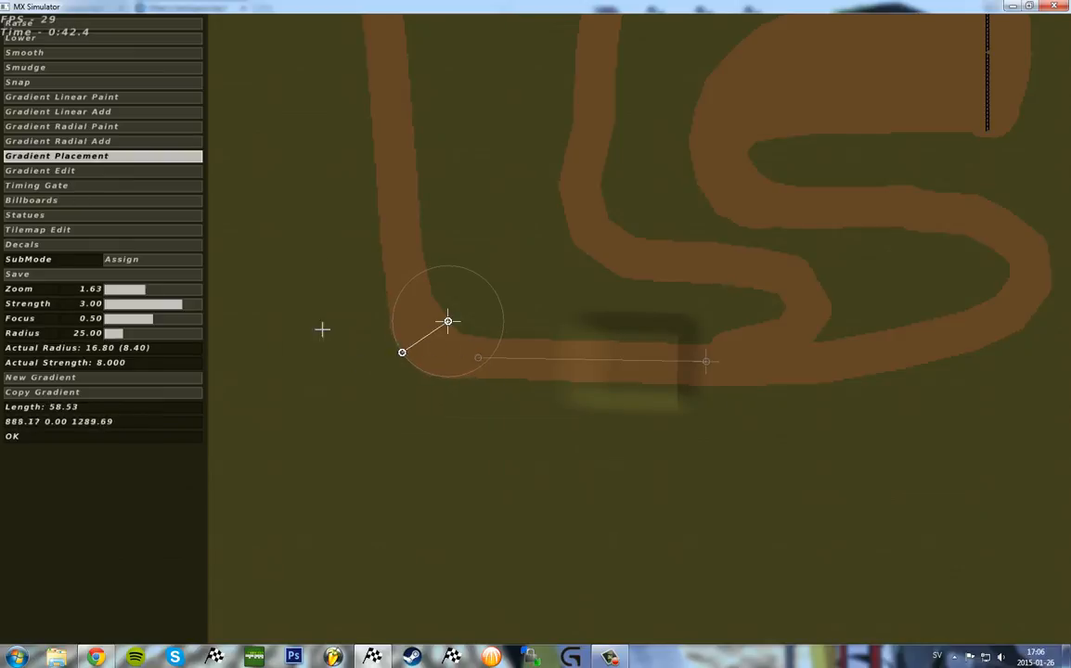
Step: Move the corner gradient's centre farther inside the bend and its end beyond the outer edge, about 102 long
{"action": "left_click", "coordinate": [155, 291]}
{"action": "key", "text": "Left"}
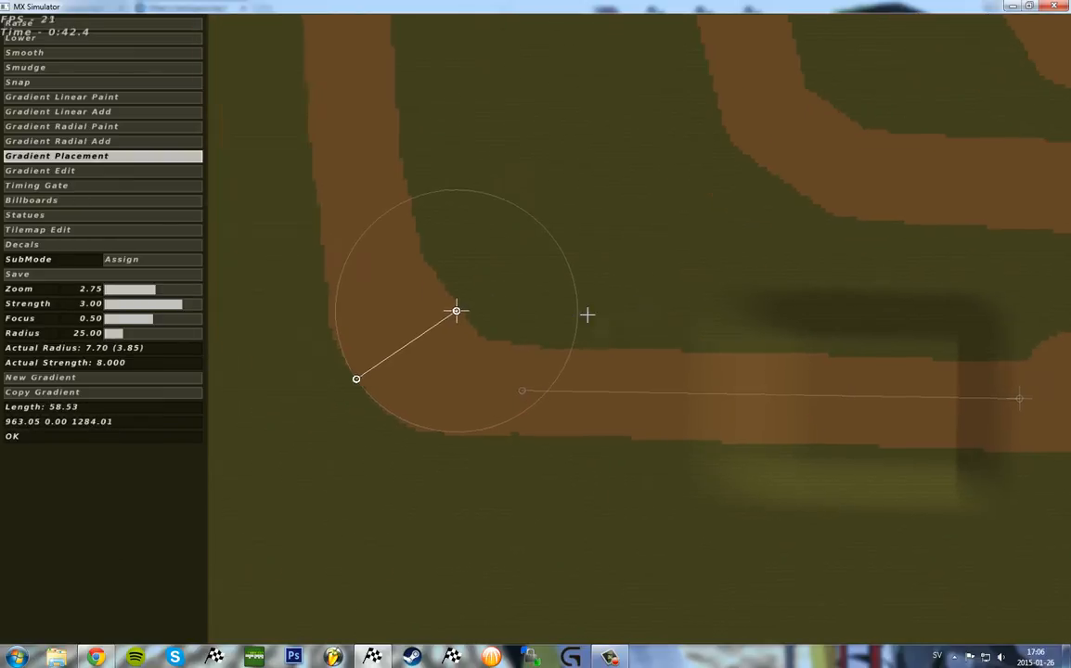
{"action": "key", "text": "Left"}
{"action": "left_click_drag", "start_coordinate": [520, 315], "coordinate": [524, 306]}
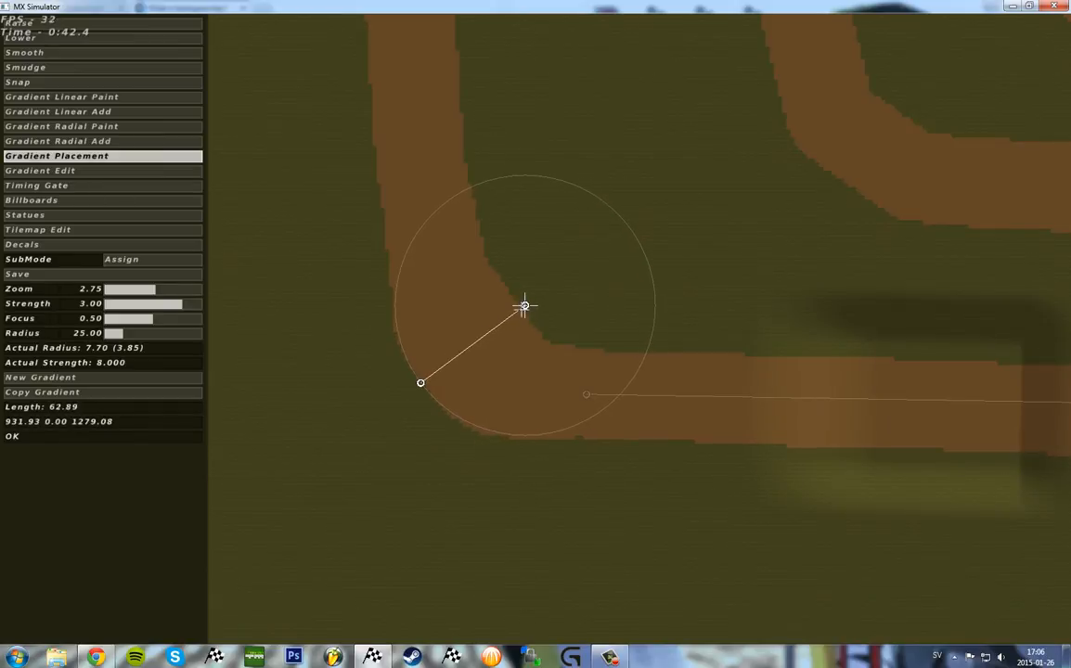
{"action": "left_click_drag", "start_coordinate": [426, 383], "coordinate": [427, 375]}
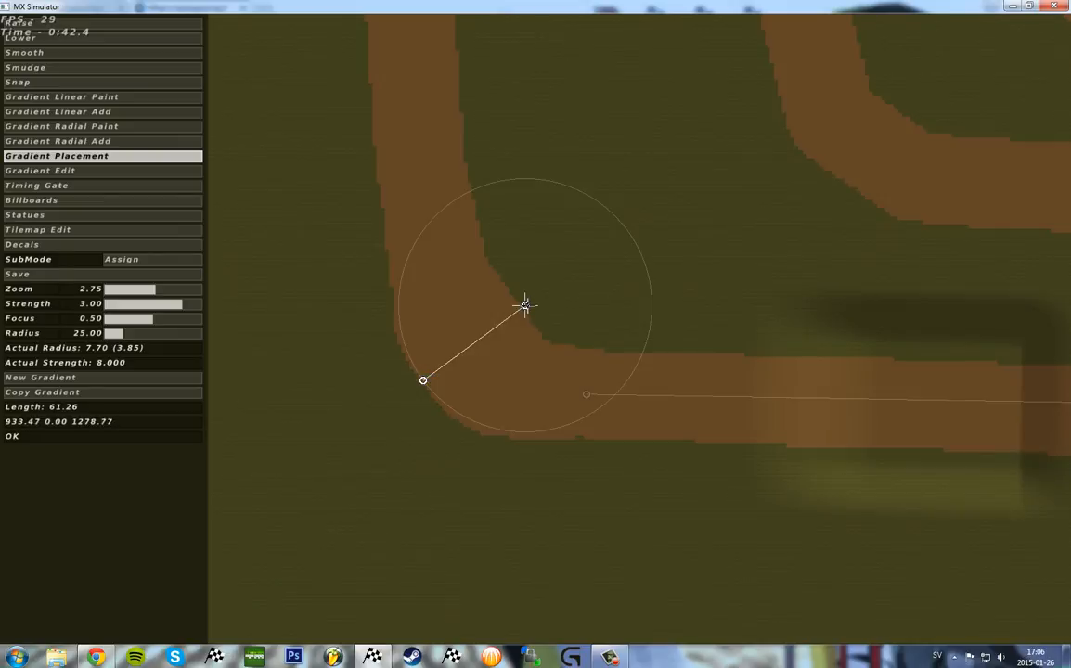
{"action": "left_click_drag", "start_coordinate": [525, 304], "coordinate": [545, 287]}
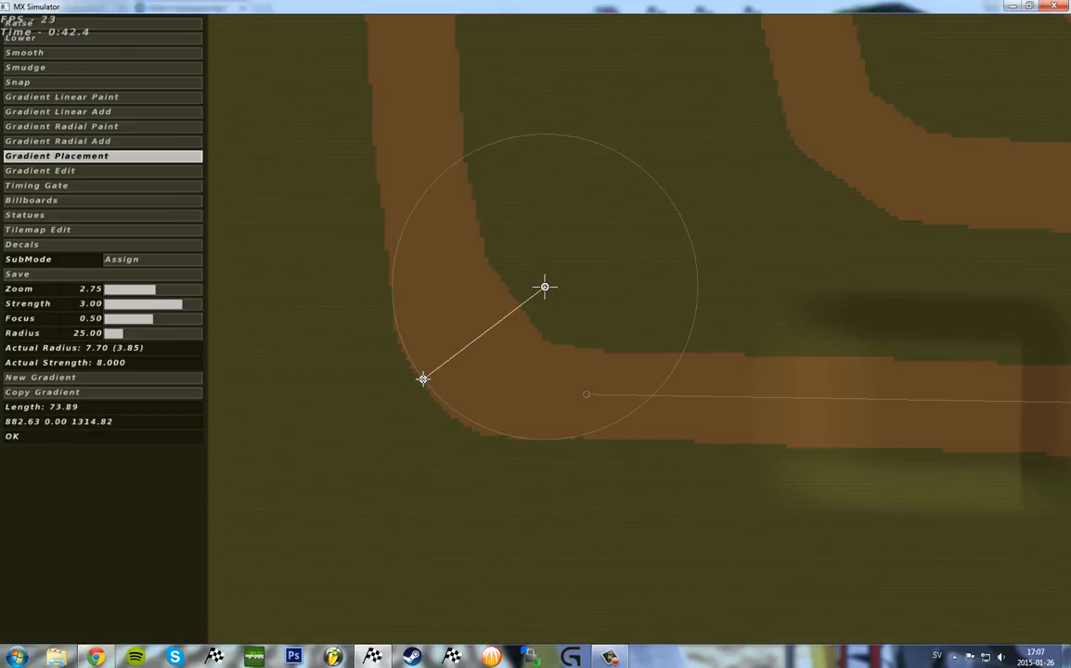
{"action": "left_click_drag", "start_coordinate": [424, 379], "coordinate": [374, 411]}
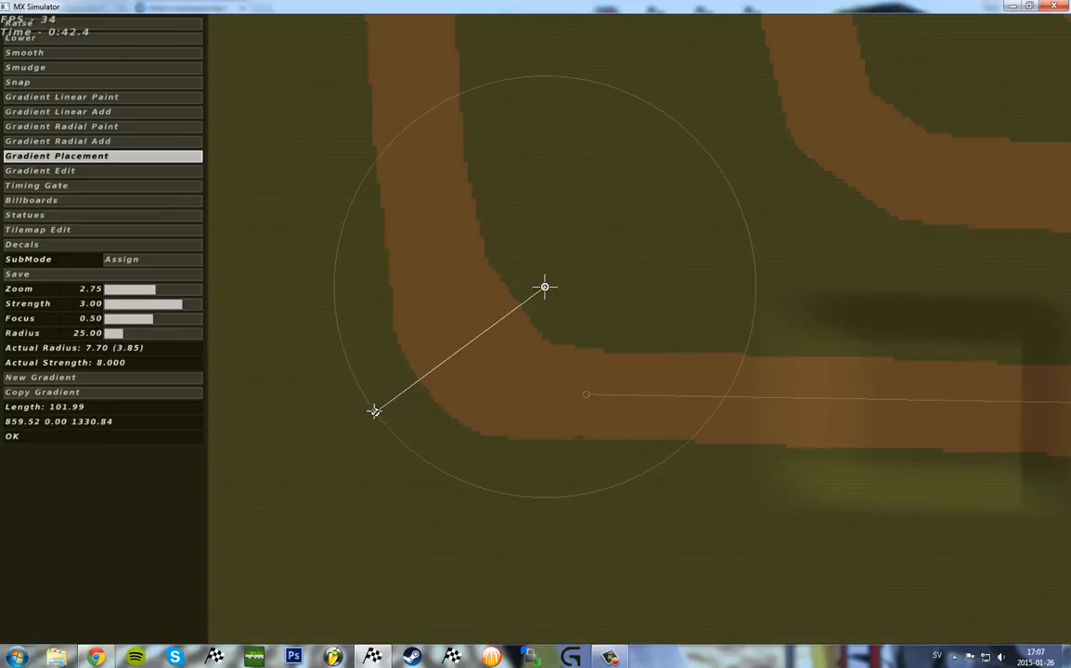
Step: Add two points to the corner gradient's profile, one at height 0 before the middle and one about 5.55 high two-thirds along
{"action": "left_click", "coordinate": [75, 174]}
{"action": "left_click_drag", "start_coordinate": [613, 279], "coordinate": [637, 286]}
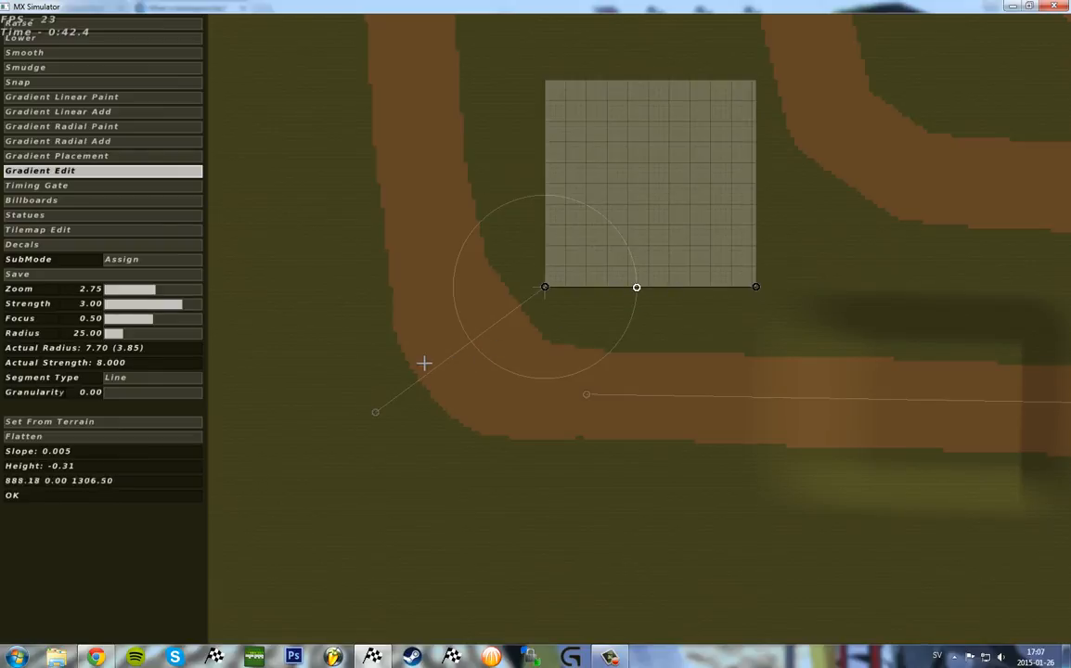
{"action": "left_click_drag", "start_coordinate": [686, 288], "coordinate": [694, 275]}
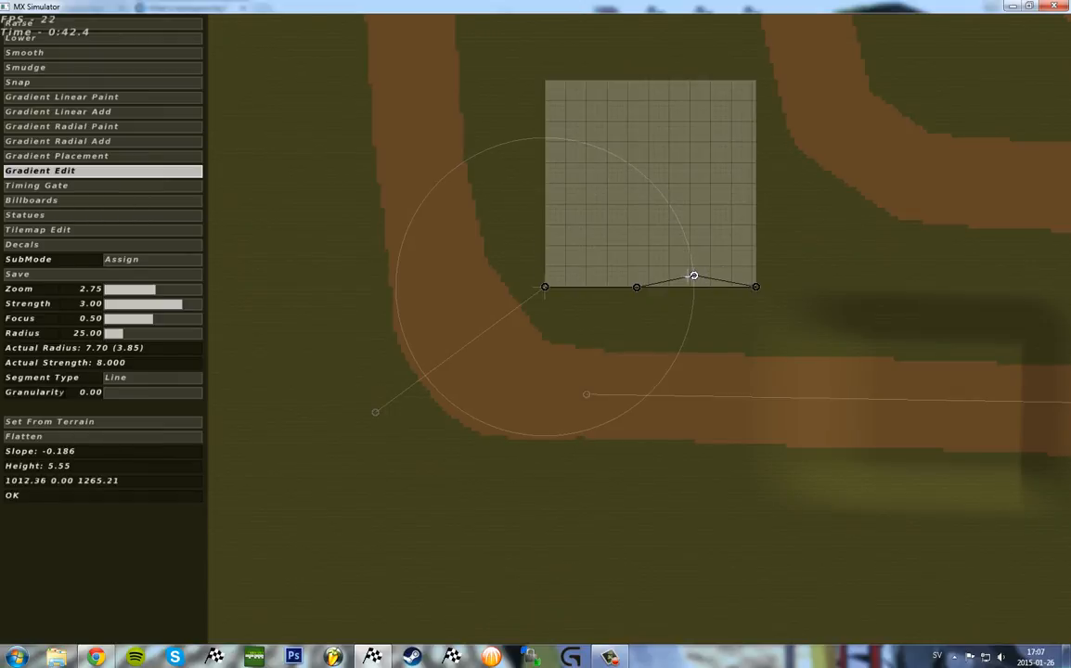
{"action": "right_click_drag", "start_coordinate": [775, 281], "coordinate": [617, 316]}
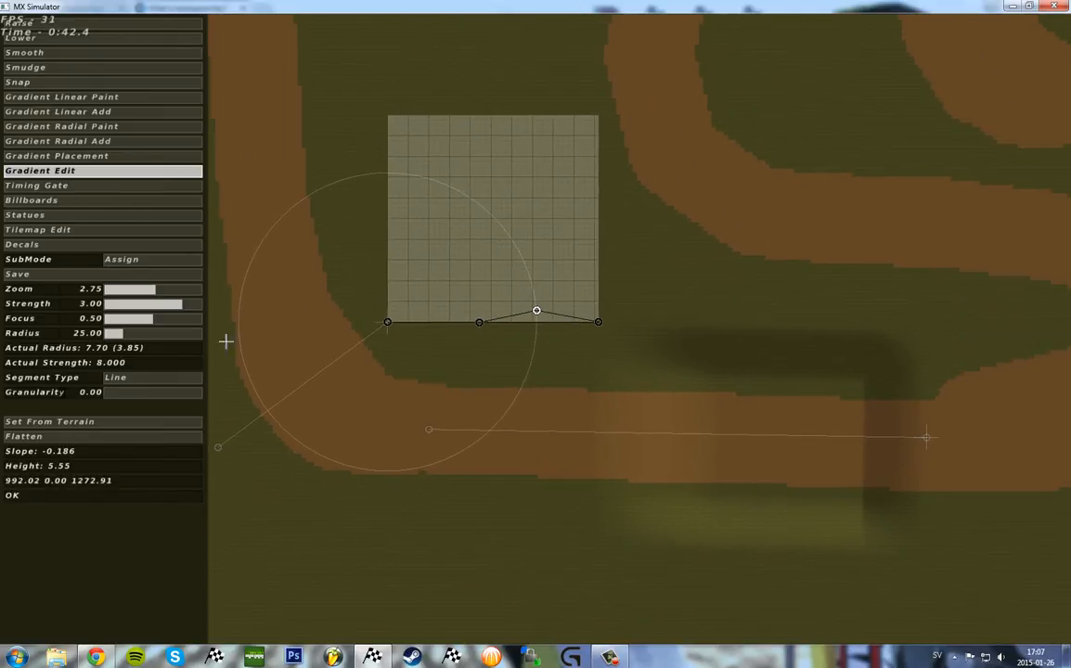
{"action": "left_click", "coordinate": [171, 289]}
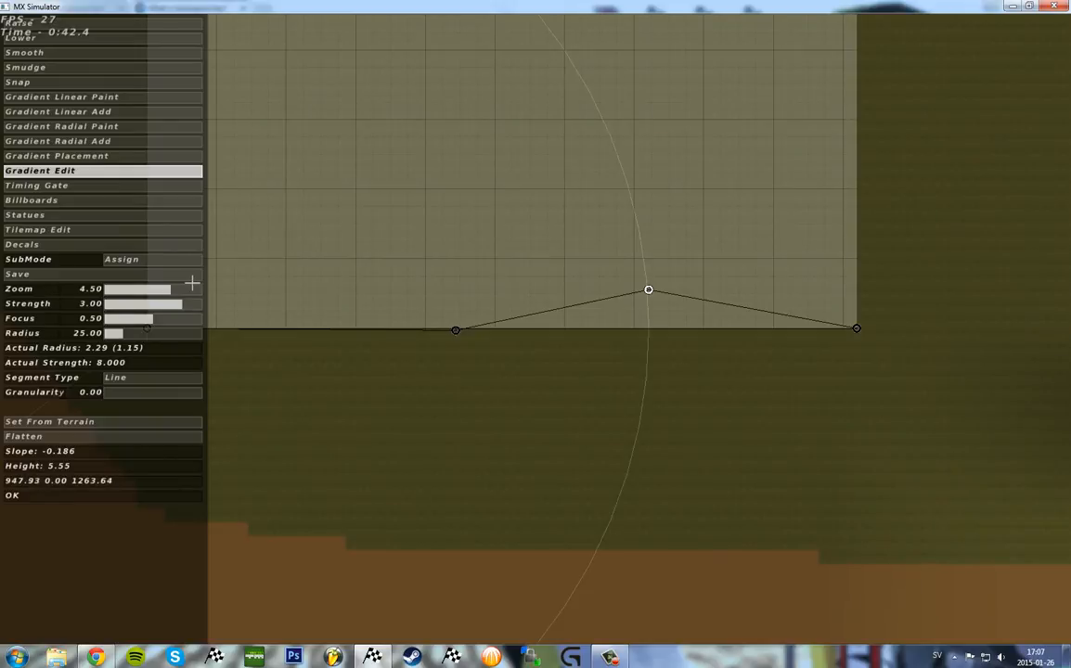
{"action": "left_click", "coordinate": [191, 289]}
{"action": "left_click_drag", "start_coordinate": [421, 350], "coordinate": [425, 339]}
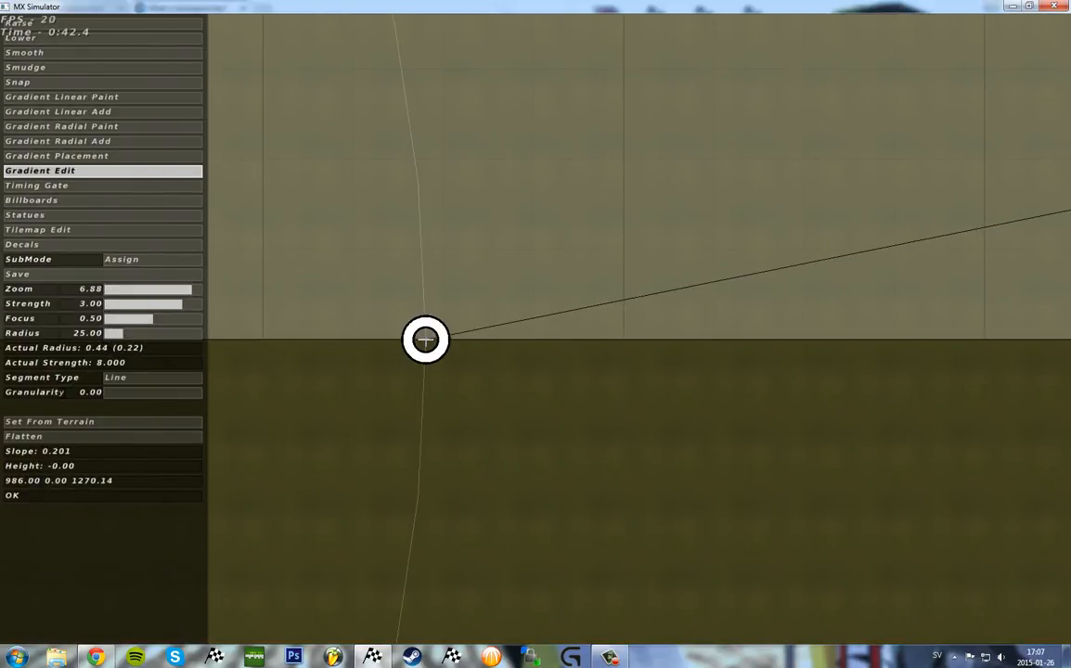
Step: Set the segment type of both the ground point and the peak point to Curve, nudging the peak to about 5.65 high
{"action": "right_click_drag", "start_coordinate": [854, 311], "coordinate": [762, 356]}
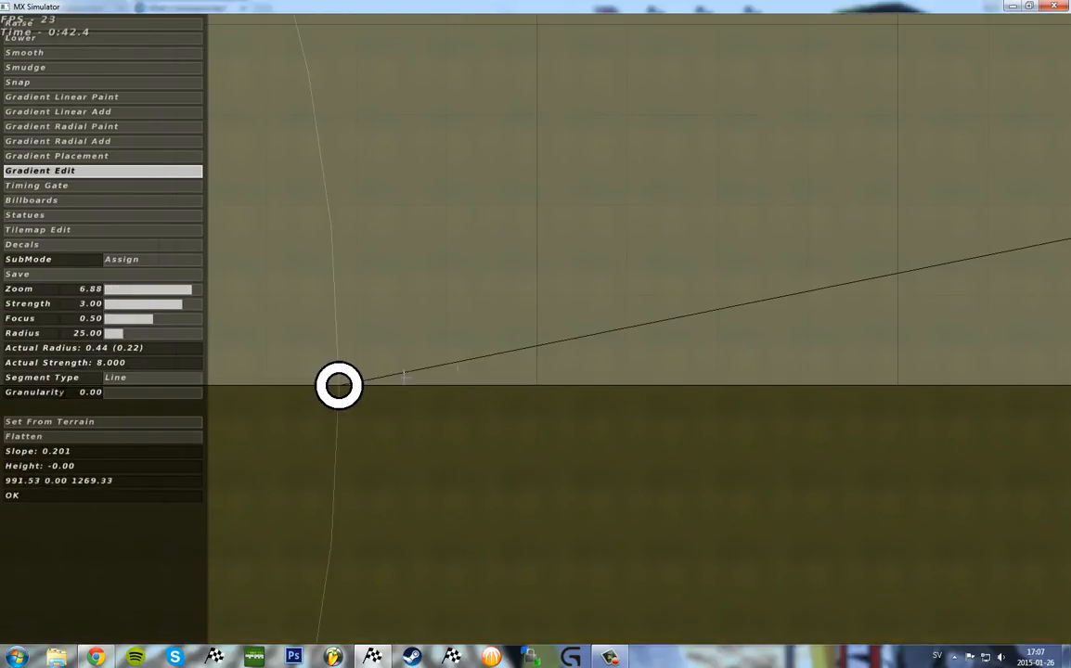
{"action": "left_click", "coordinate": [149, 376]}
{"action": "left_click", "coordinate": [182, 290]}
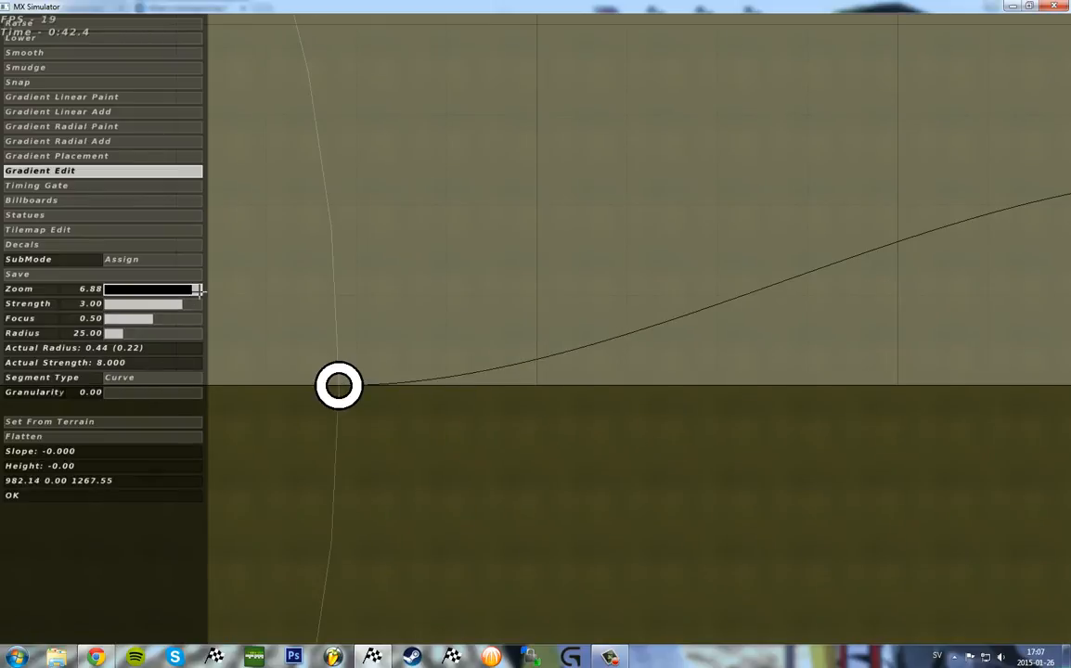
{"action": "right_click_drag", "start_coordinate": [587, 311], "coordinate": [372, 336]}
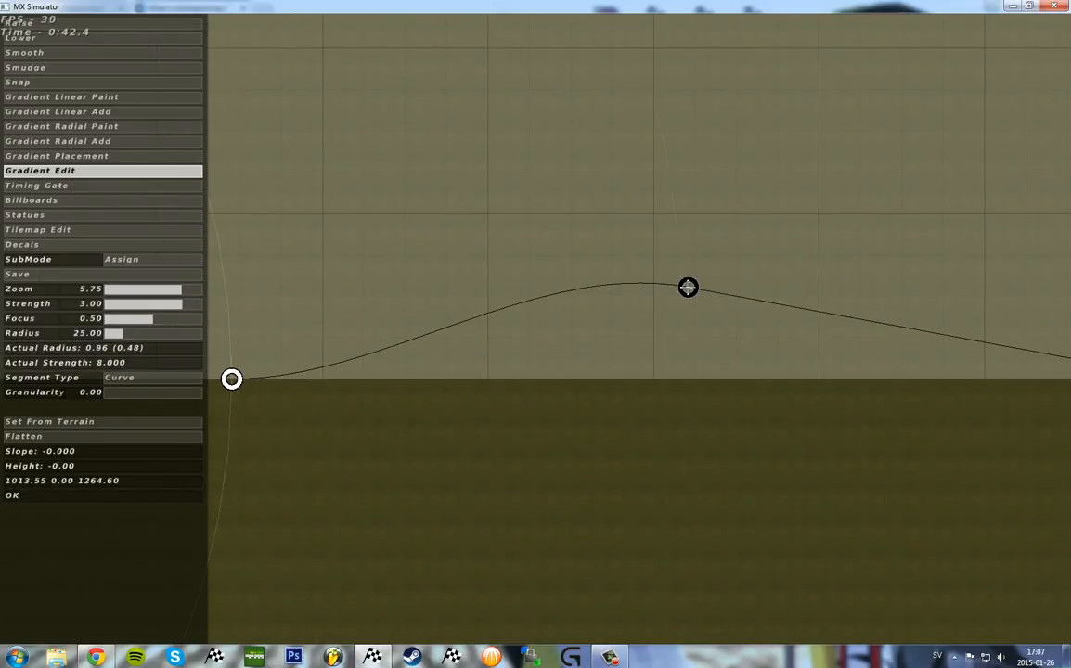
{"action": "left_click", "coordinate": [688, 287]}
{"action": "left_click", "coordinate": [148, 376]}
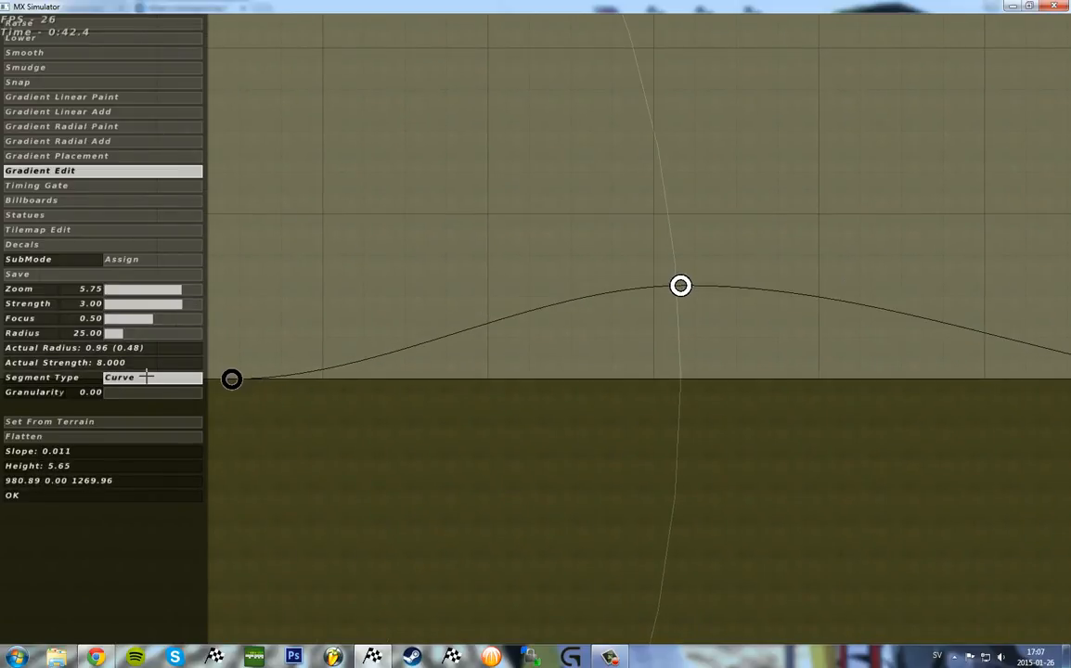
Step: Raise the peak point and add a Line-type point just before it on the upslope, about 5.61 high
{"action": "mouse_move", "coordinate": [591, 297]}
{"action": "right_mouse_down"}
{"action": "mouse_move", "coordinate": [487, 273]}
{"action": "mouse_move", "coordinate": [581, 294]}
{"action": "mouse_move", "coordinate": [595, 313]}
{"action": "right_mouse_up"}
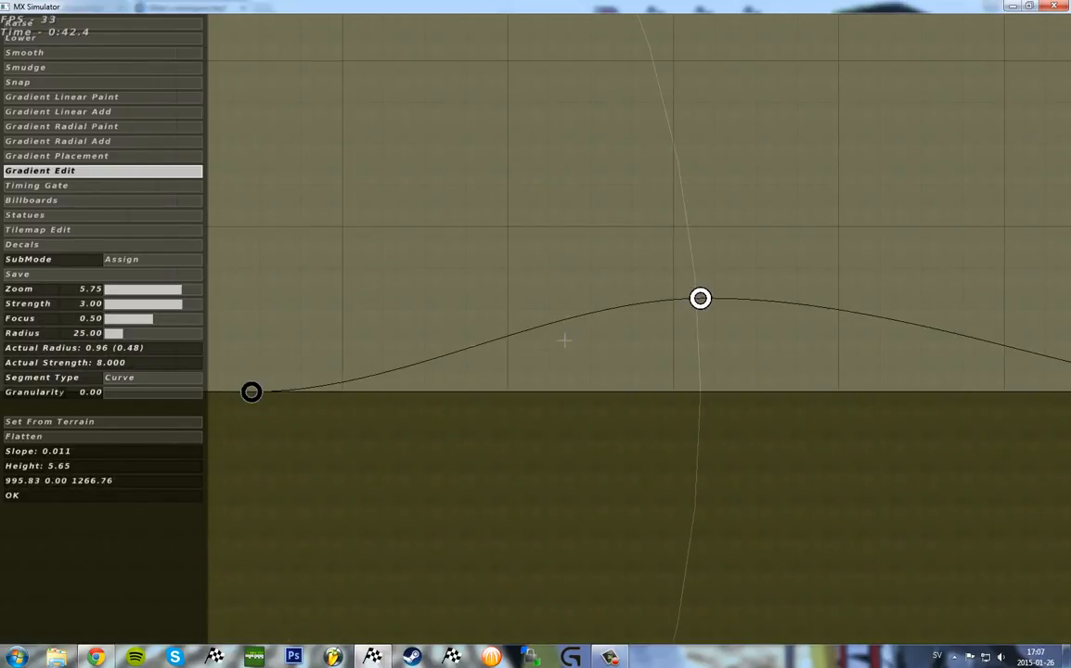
{"action": "left_click_drag", "start_coordinate": [699, 298], "coordinate": [689, 268]}
{"action": "left_click_drag", "start_coordinate": [493, 336], "coordinate": [513, 345]}
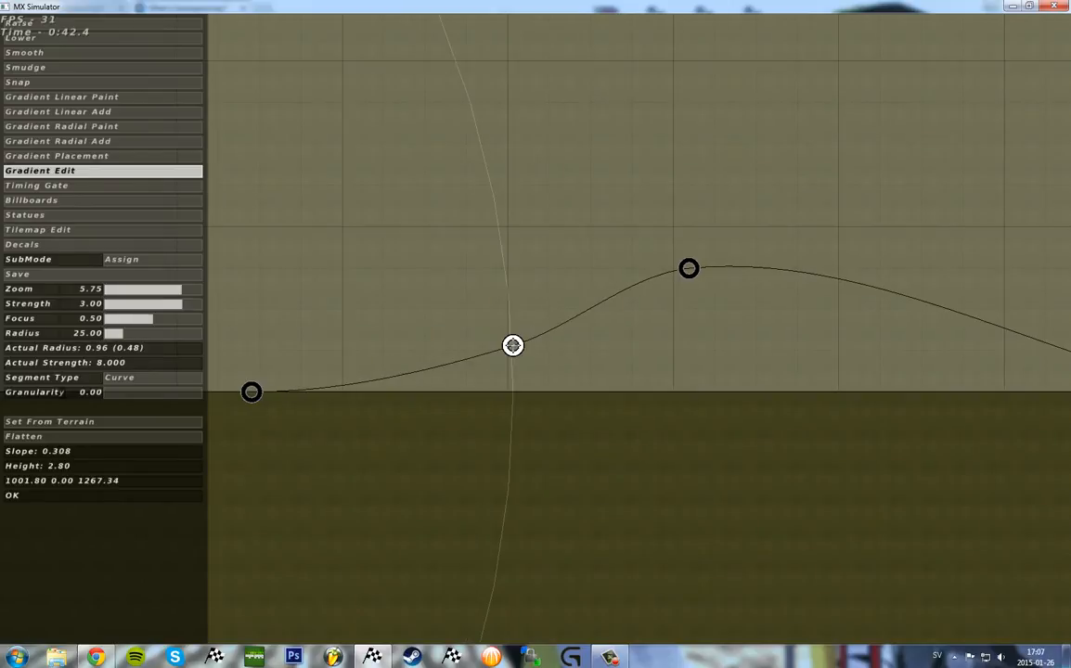
{"action": "left_click", "coordinate": [151, 377]}
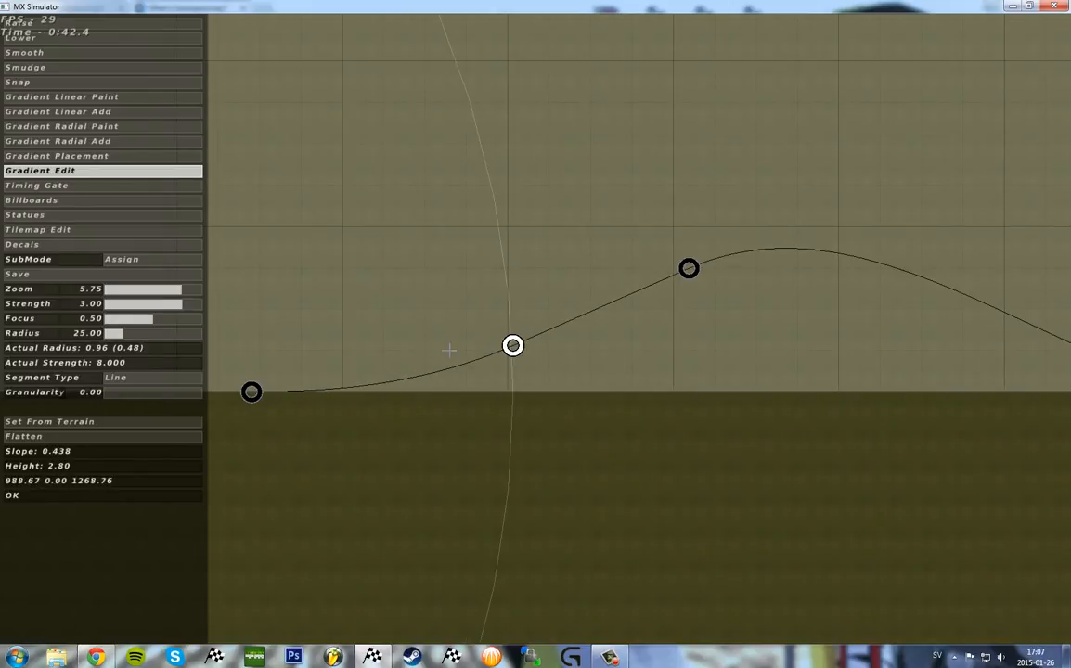
{"action": "left_click_drag", "start_coordinate": [513, 346], "coordinate": [633, 299]}
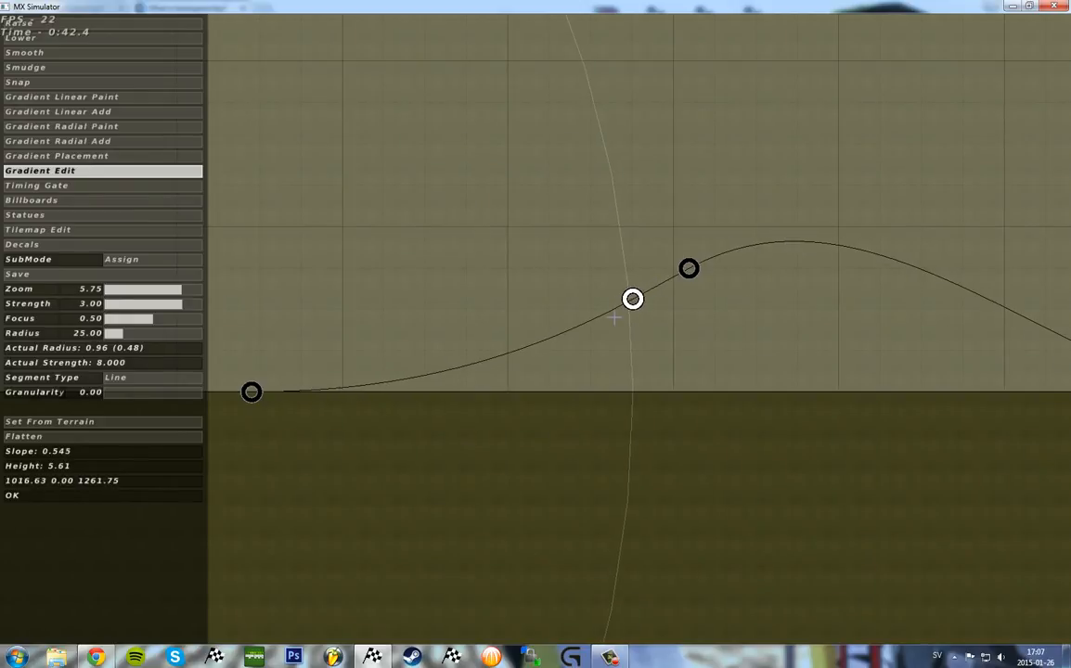
Step: Add a Line-type point on the far side of the berm profile at ground level, about 0.03 high
{"action": "right_click_drag", "start_coordinate": [742, 287], "coordinate": [420, 271]}
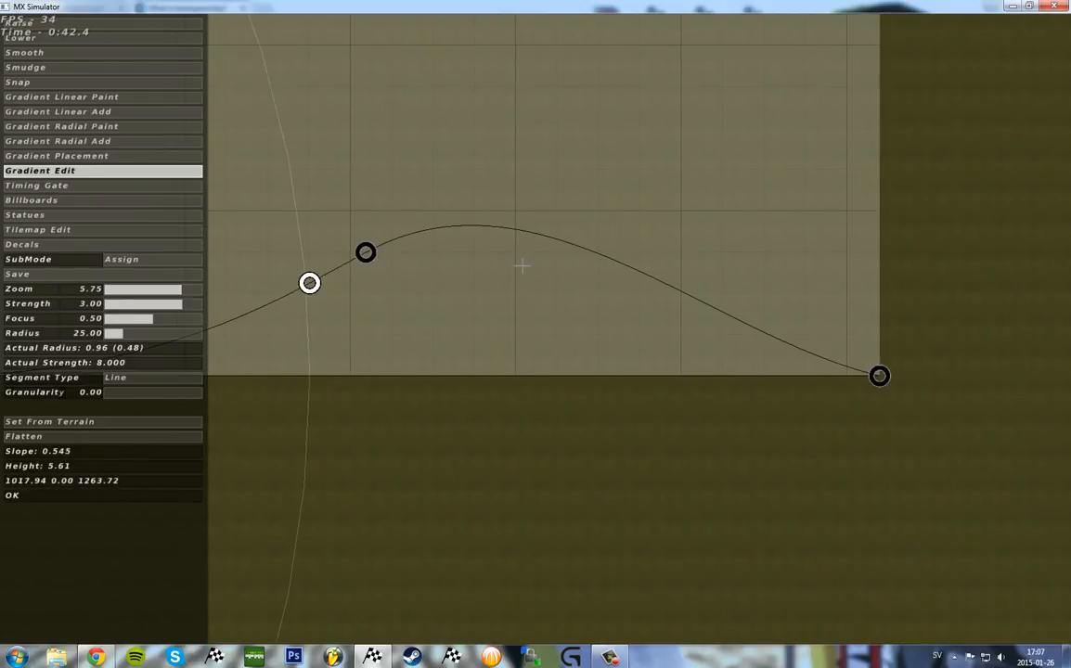
{"action": "left_click_drag", "start_coordinate": [554, 243], "coordinate": [699, 374]}
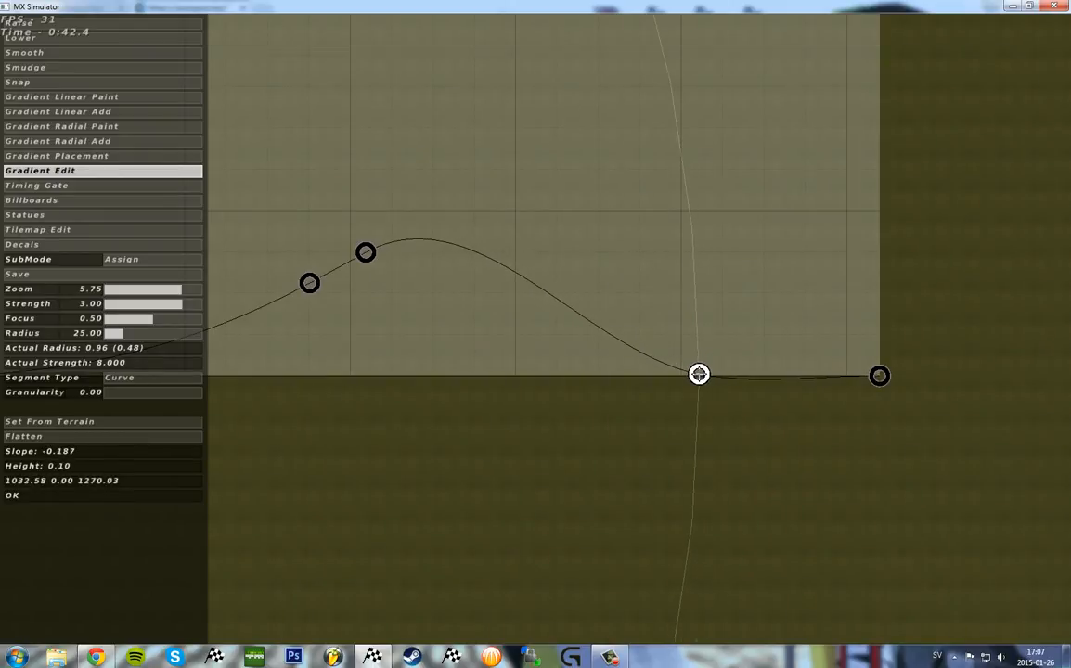
{"action": "left_click", "coordinate": [144, 376]}
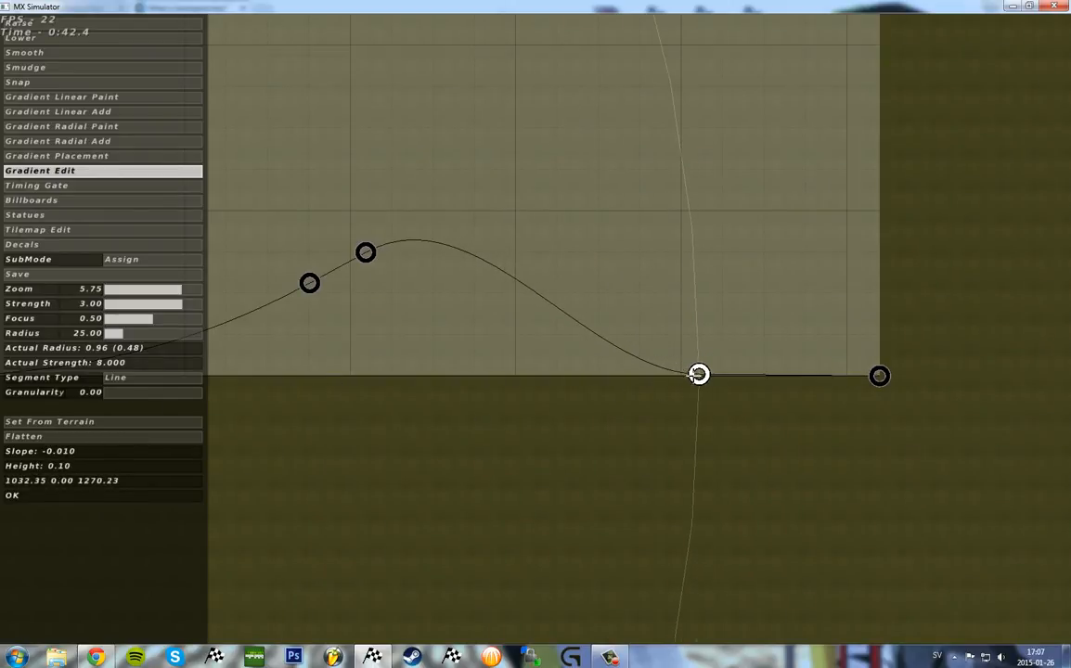
{"action": "left_click_drag", "start_coordinate": [699, 374], "coordinate": [693, 375]}
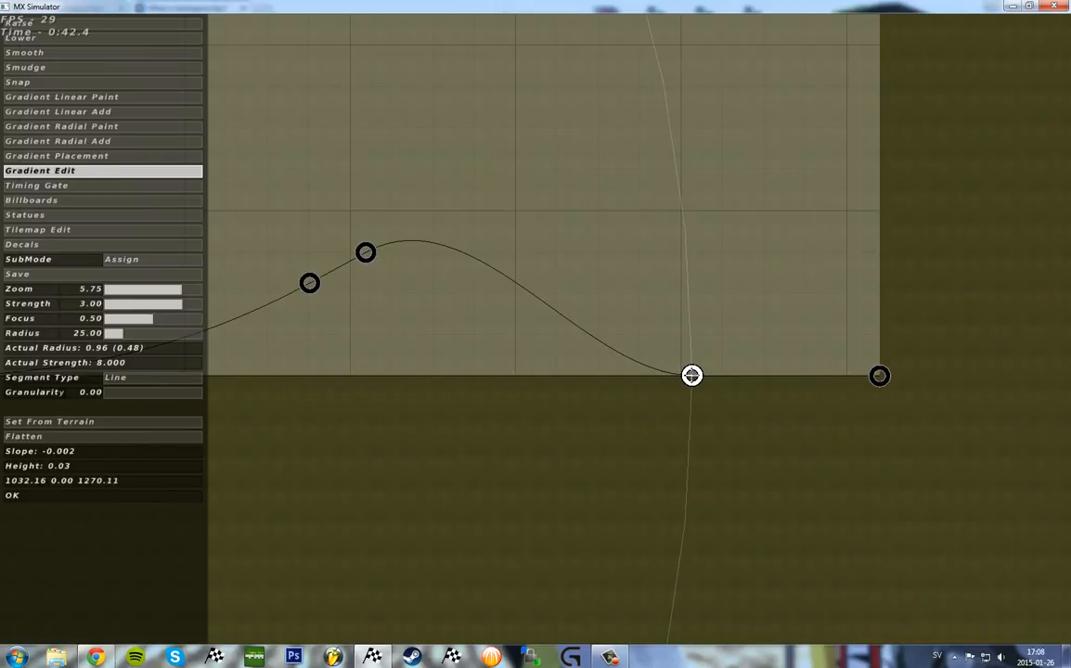
{"action": "right_click_drag", "start_coordinate": [643, 375], "coordinate": [998, 344]}
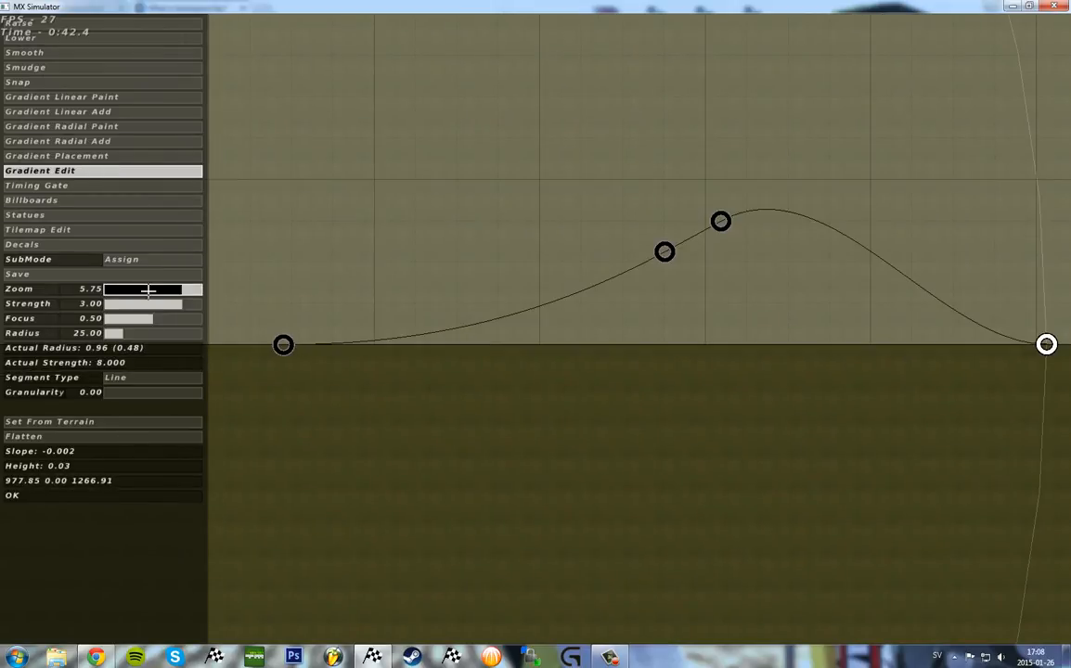
Step: Set the brush focus to 0.00 and radius to 90.00, and apply the berm to the corner with Gradient Radial Add
{"action": "mouse_move", "coordinate": [148, 290]}
{"action": "left_mouse_down"}
{"action": "mouse_move", "coordinate": [136, 290]}
{"action": "mouse_move", "coordinate": [131, 258]}
{"action": "left_mouse_up"}
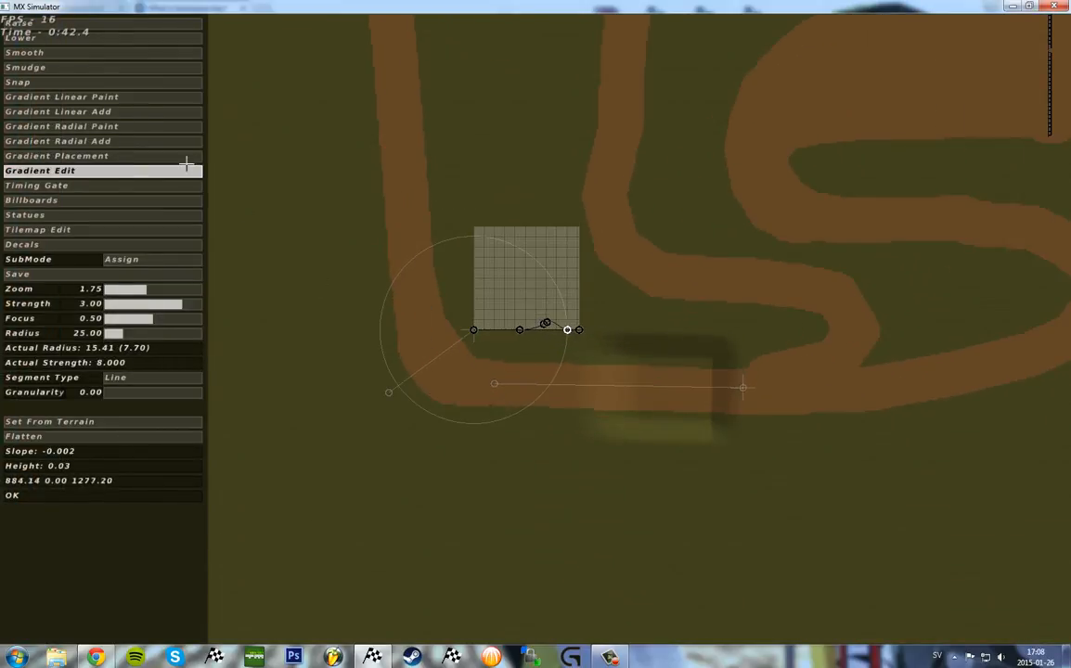
{"action": "left_click", "coordinate": [105, 141]}
{"action": "left_click", "coordinate": [105, 126]}
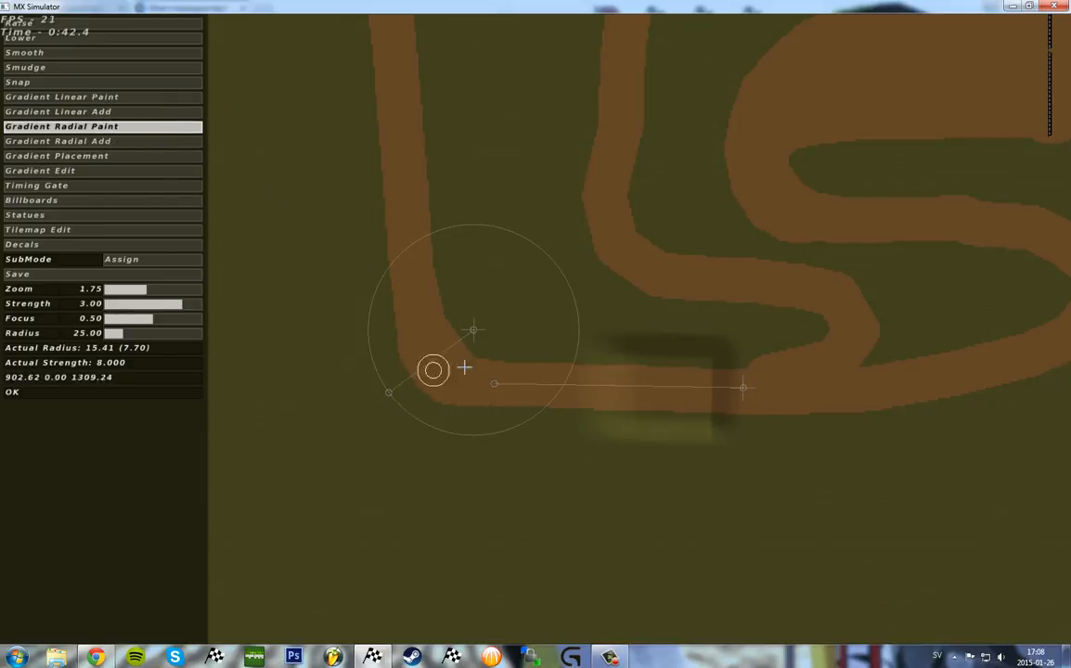
{"action": "left_click", "coordinate": [89, 141]}
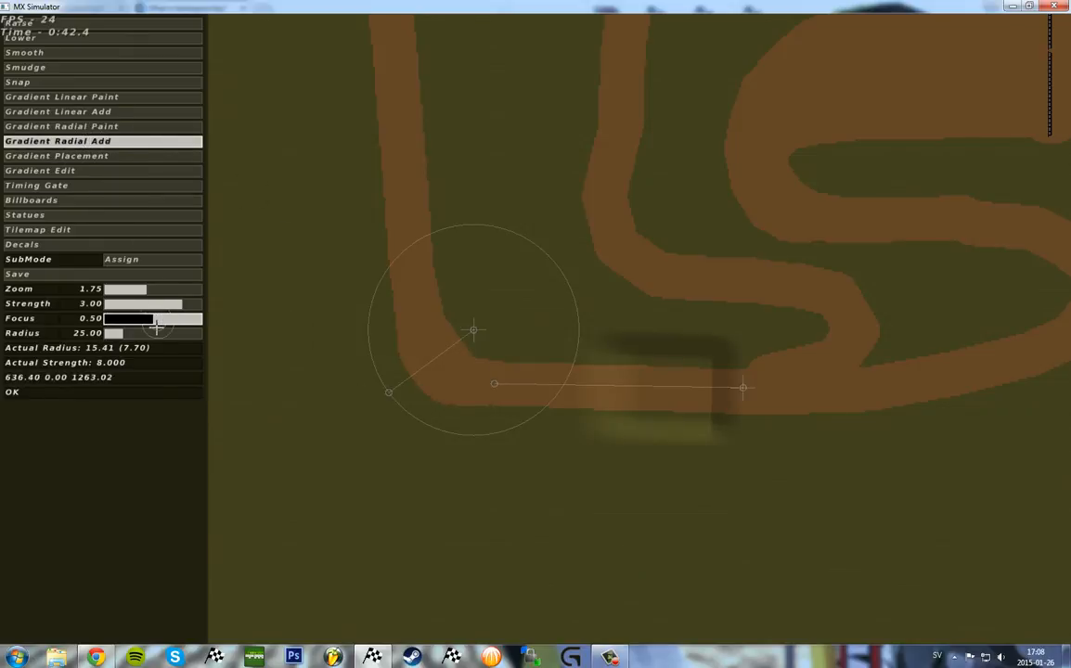
{"action": "left_click_drag", "start_coordinate": [140, 333], "coordinate": [162, 332]}
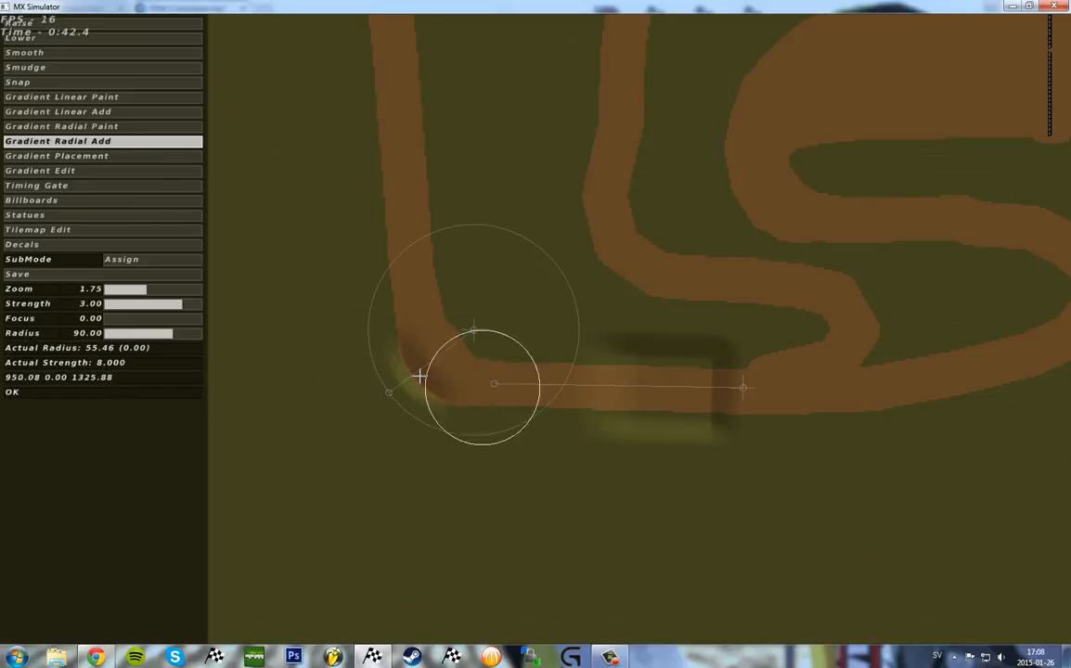
Step: Test-ride the track to check the newly applied berm and the jump, returning to the editor
{"action": "key", "text": "ctrl+e"}
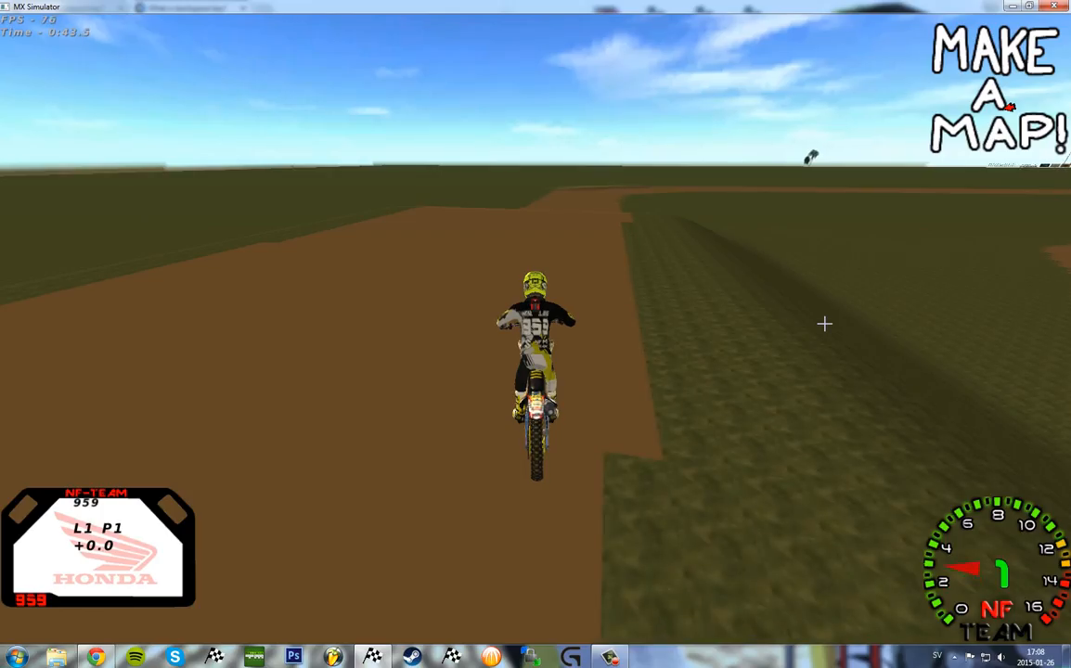
{"action": "key", "text": "Up"}
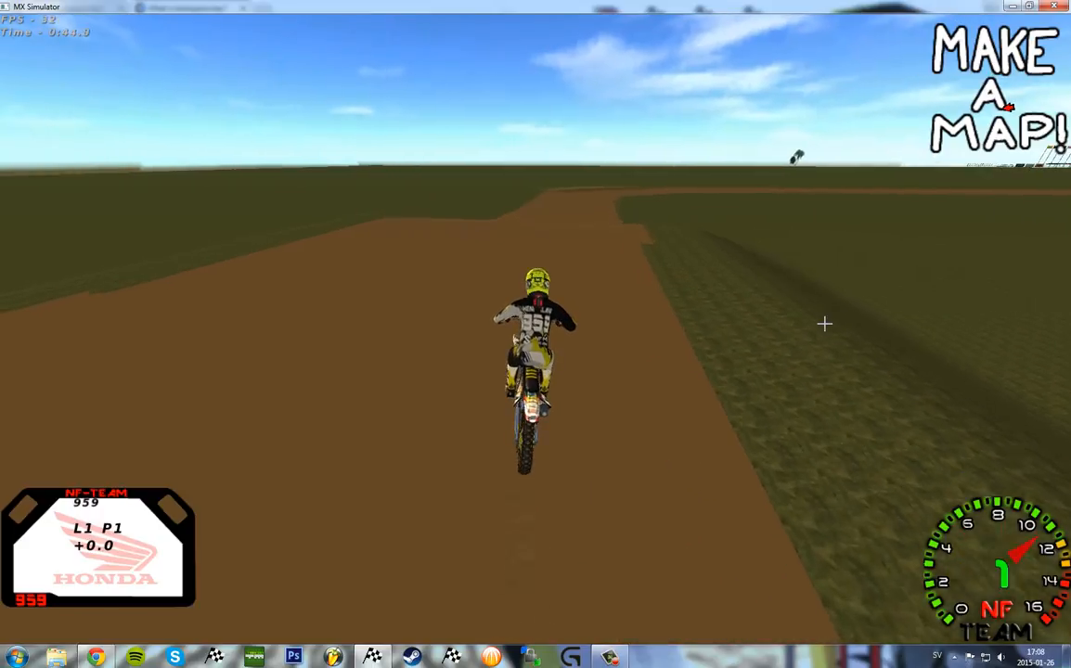
{"action": "key", "text": "Left"}
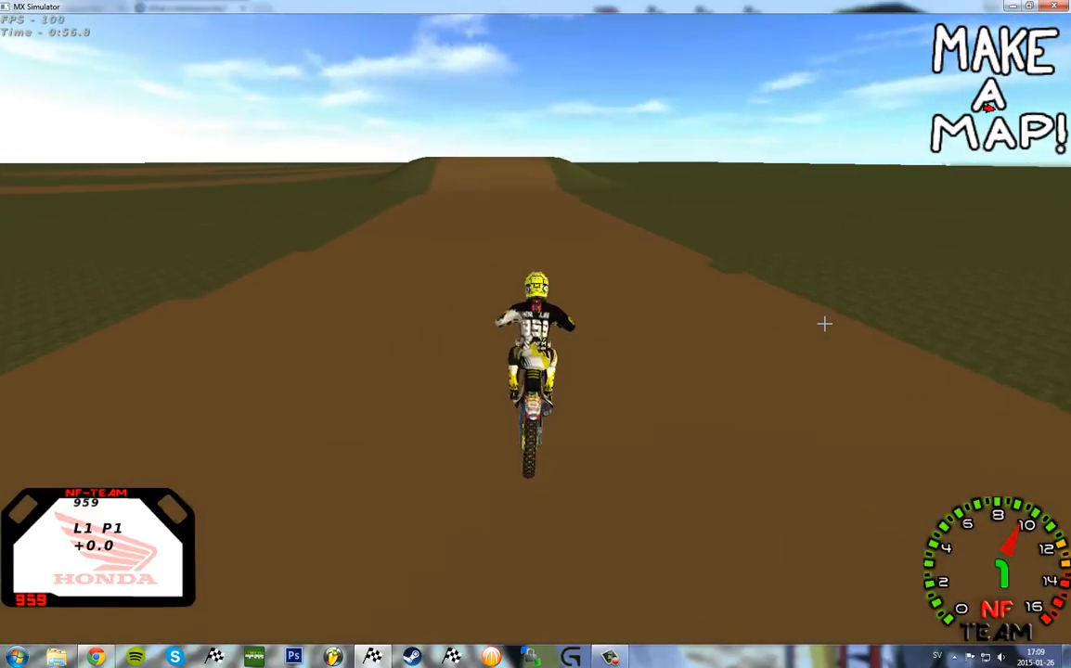
{"action": "key", "text": "ctrl+e"}
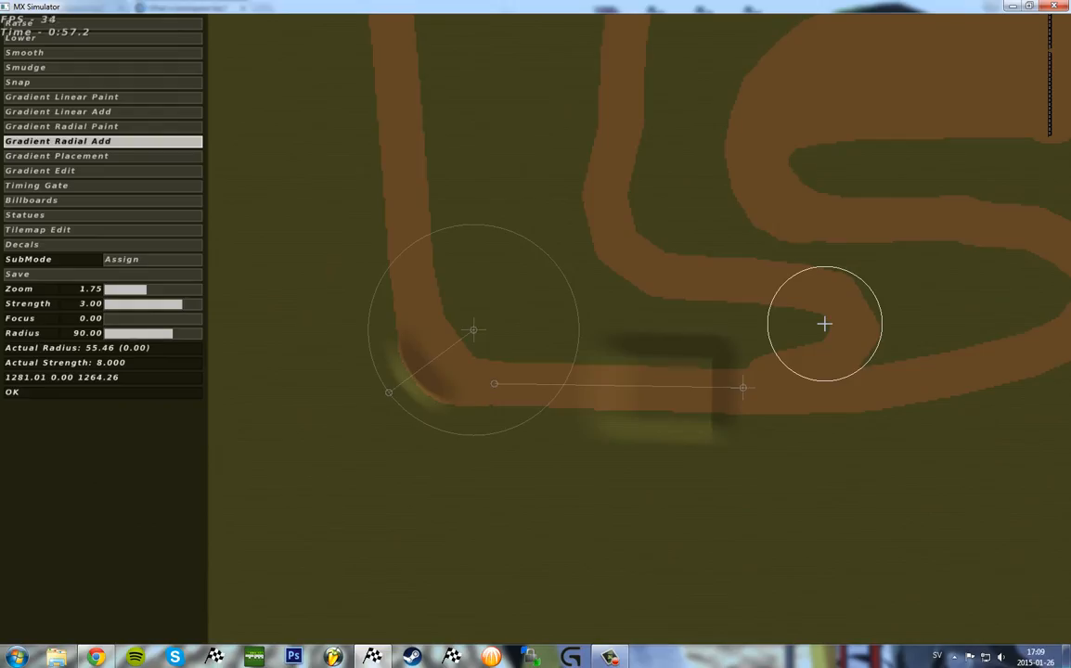
{"action": "key", "text": "ctrl+e"}
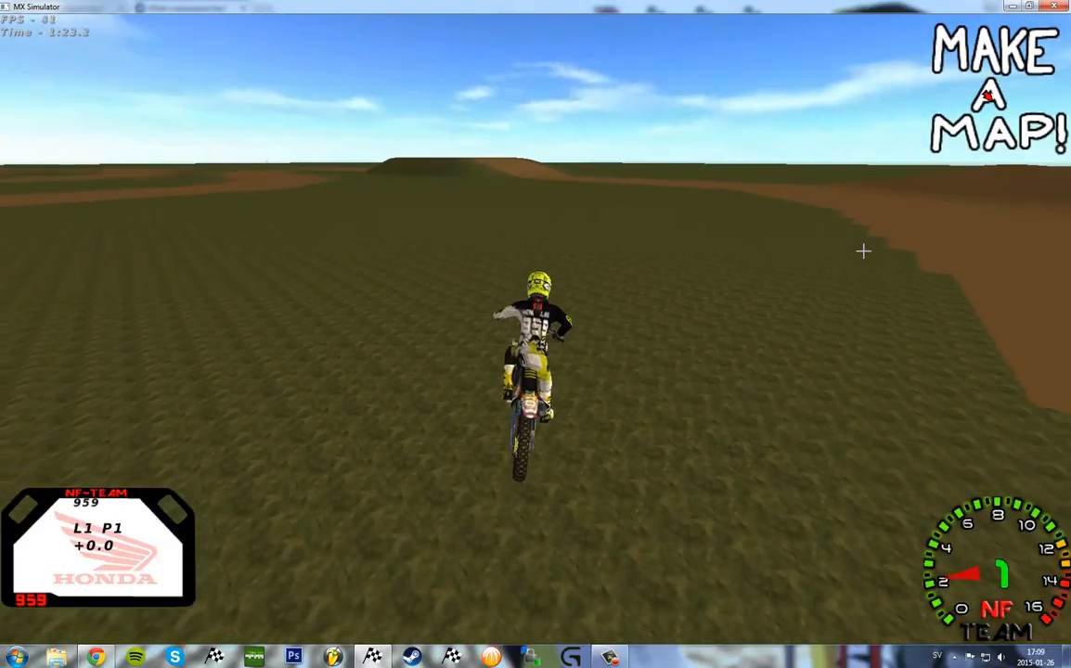
{"action": "key", "text": "e"}
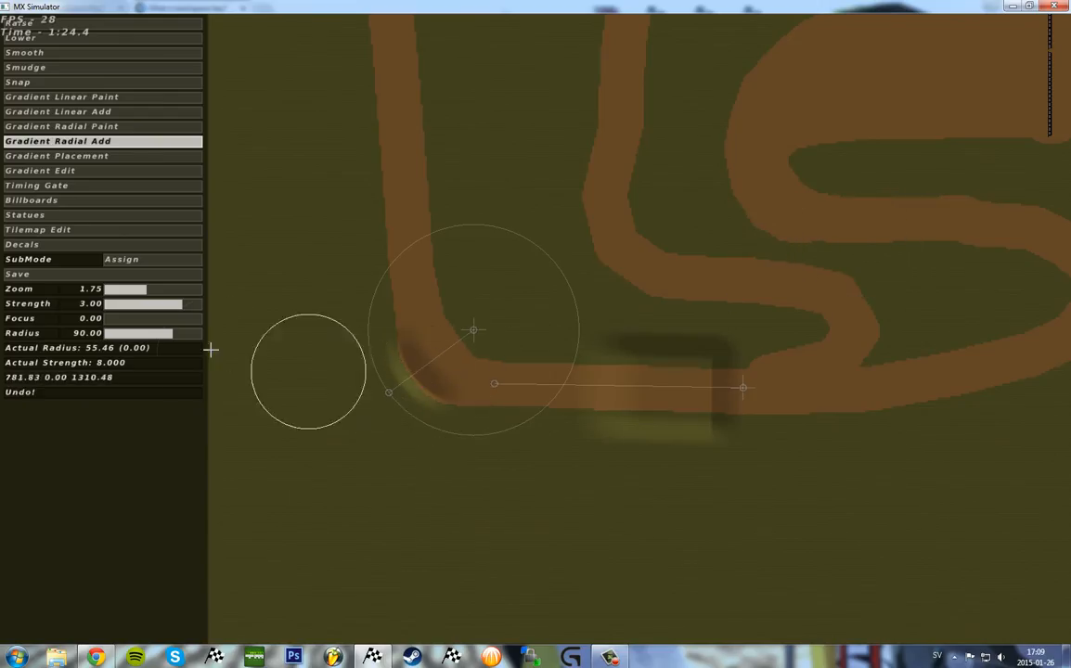
Step: Undo the first berm and repaint it along the corner's outer edge with Gradient Radial Add, using an actual radius of 32.98
{"action": "left_click", "coordinate": [153, 289]}
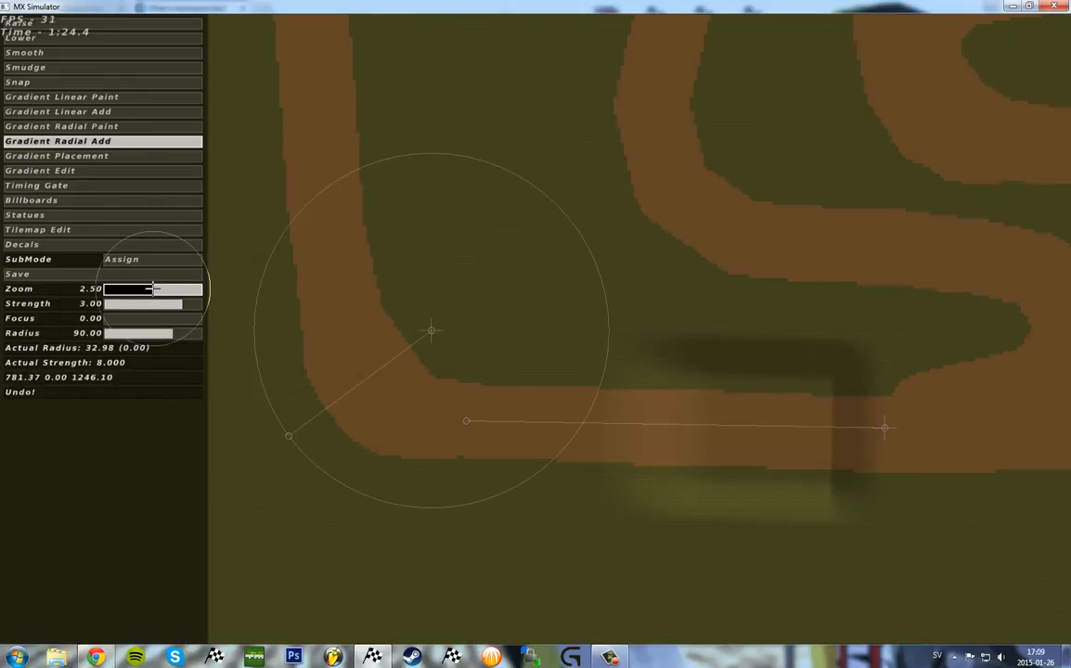
{"action": "right_click_drag", "start_coordinate": [298, 370], "coordinate": [456, 331]}
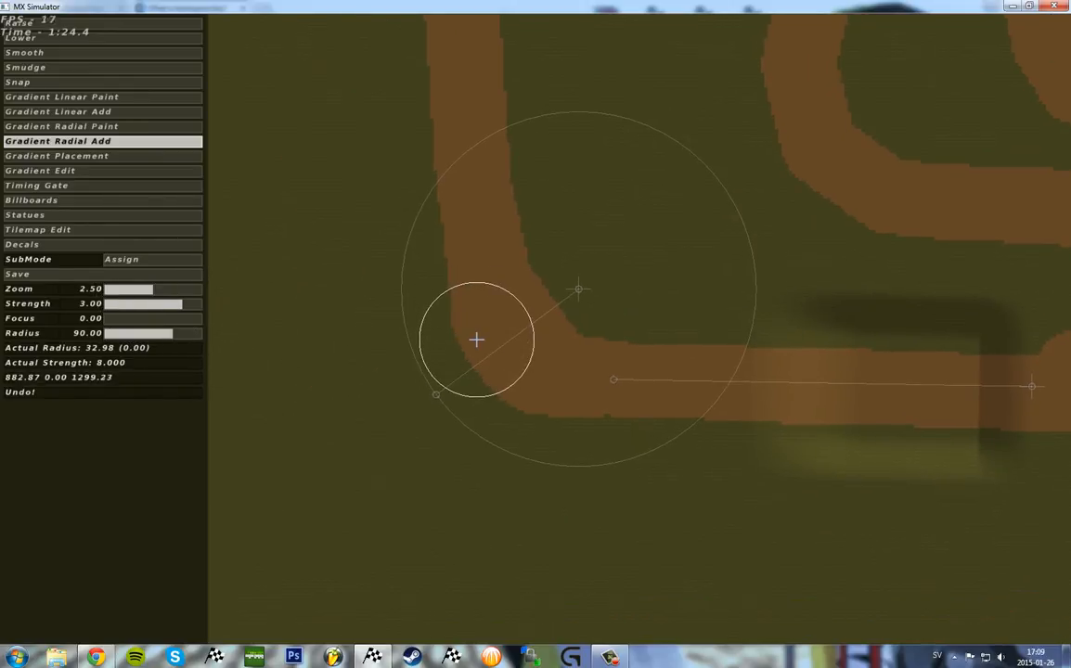
{"action": "left_click_drag", "start_coordinate": [462, 326], "coordinate": [461, 323]}
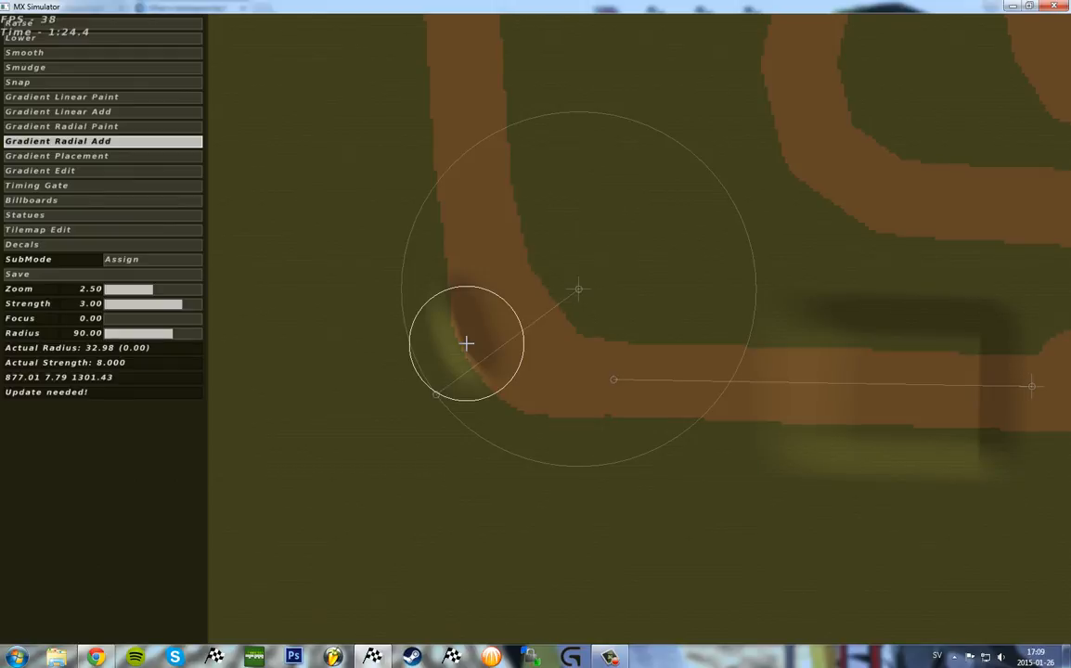
{"action": "left_click_drag", "start_coordinate": [469, 353], "coordinate": [486, 376]}
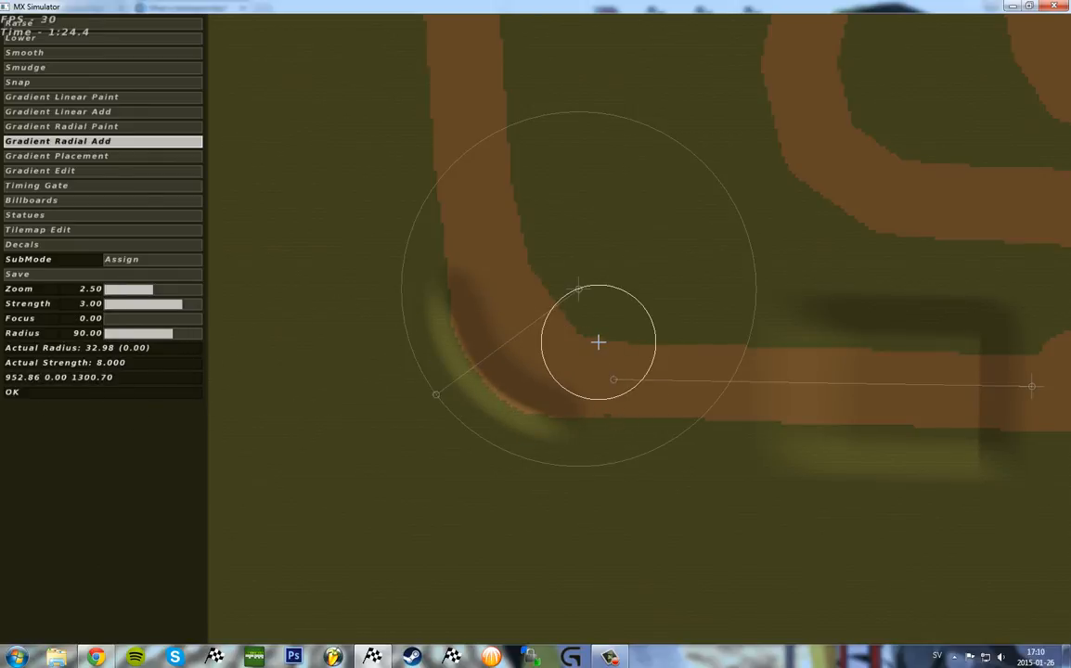
Step: Inspect the repainted corner berm from the rider's view and in the editor's overhead view
{"action": "key", "text": "e"}
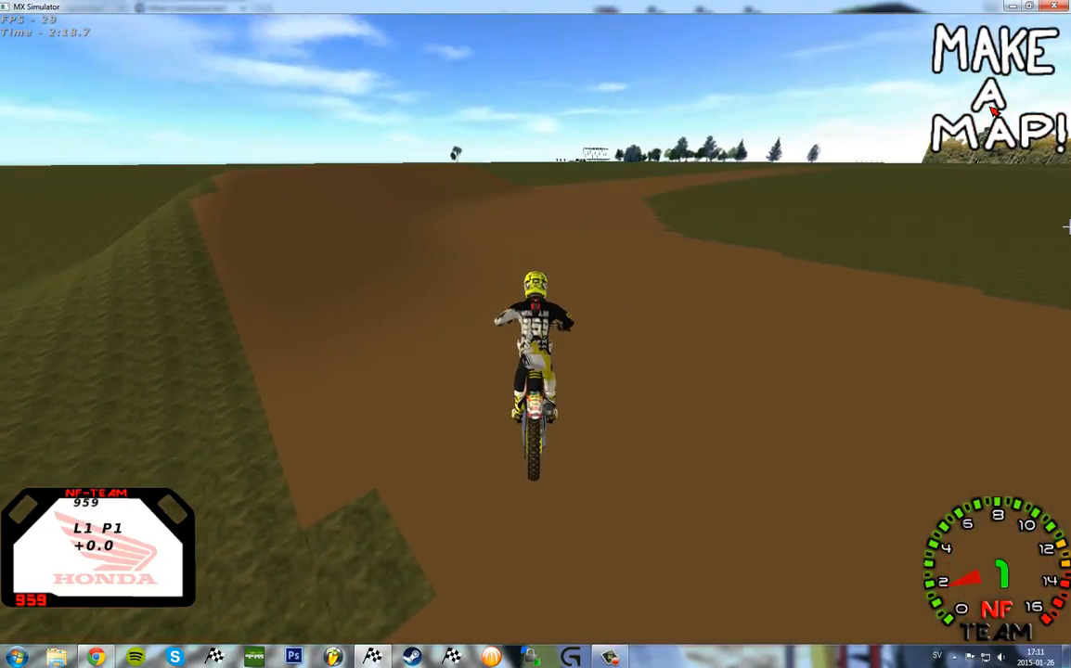
{"action": "key", "text": "c"}
{"action": "key", "text": "c"}
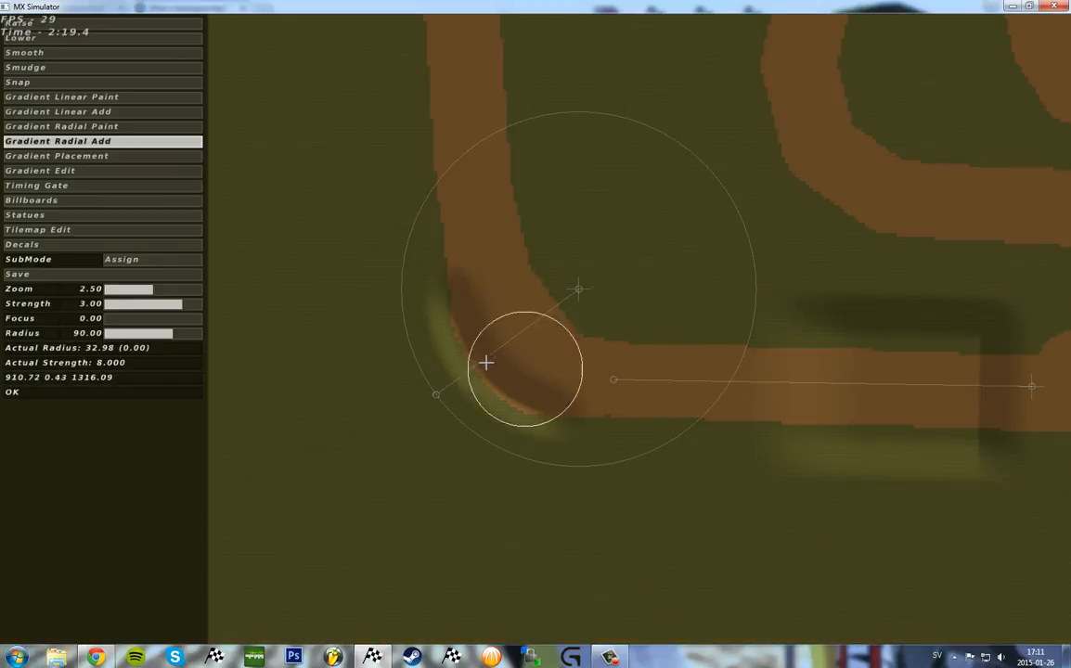
{"action": "left_click_drag", "start_coordinate": [152, 295], "coordinate": [143, 295]}
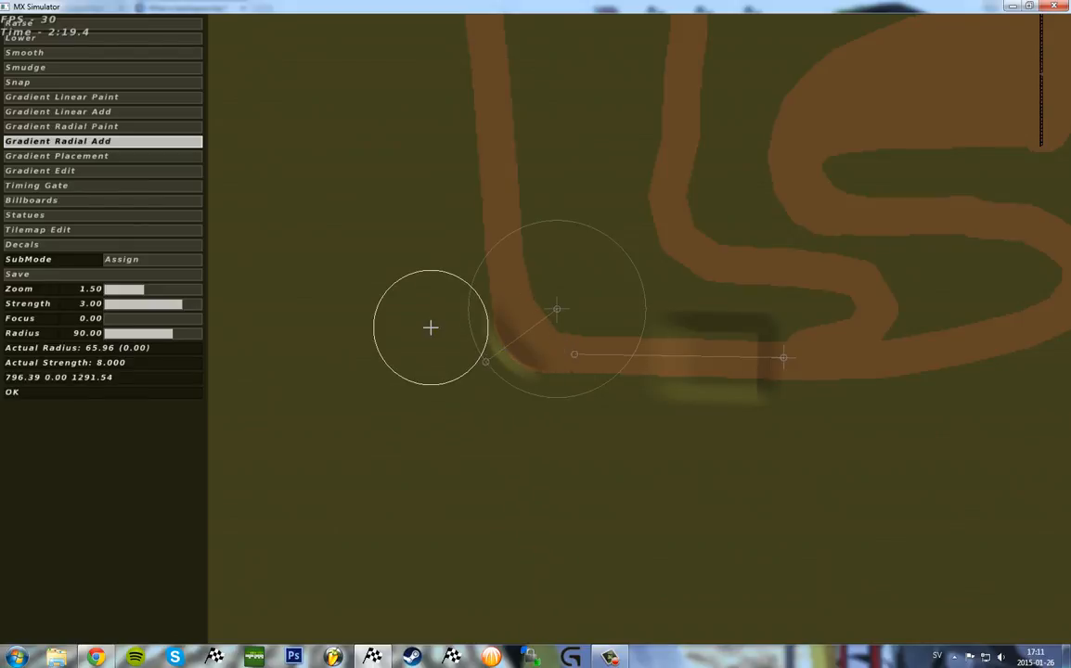
{"action": "key", "text": "e"}
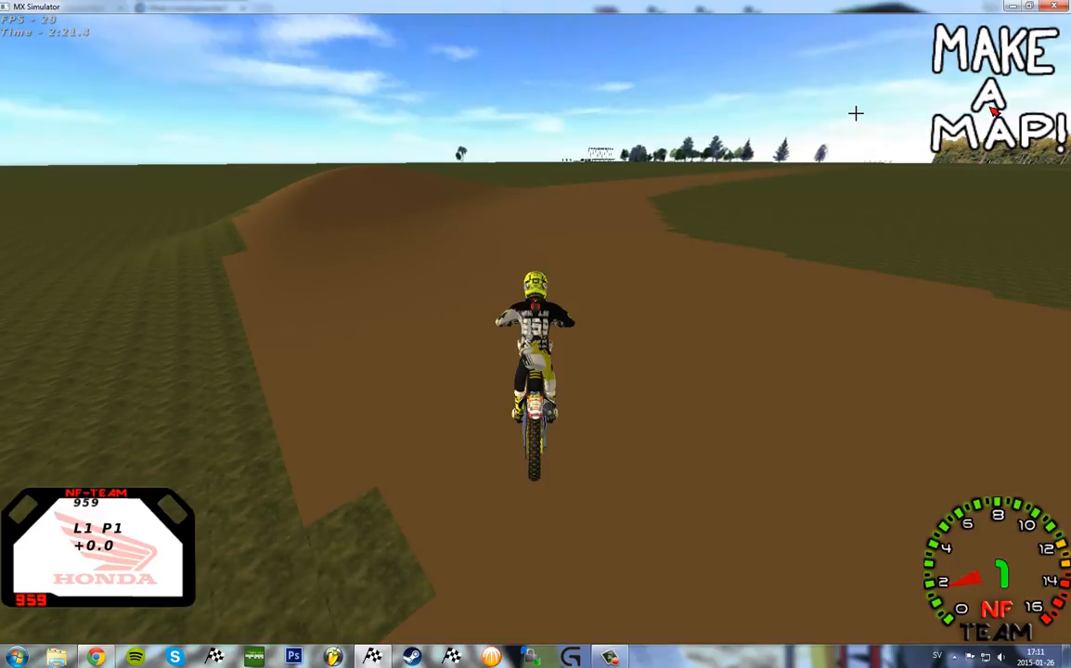